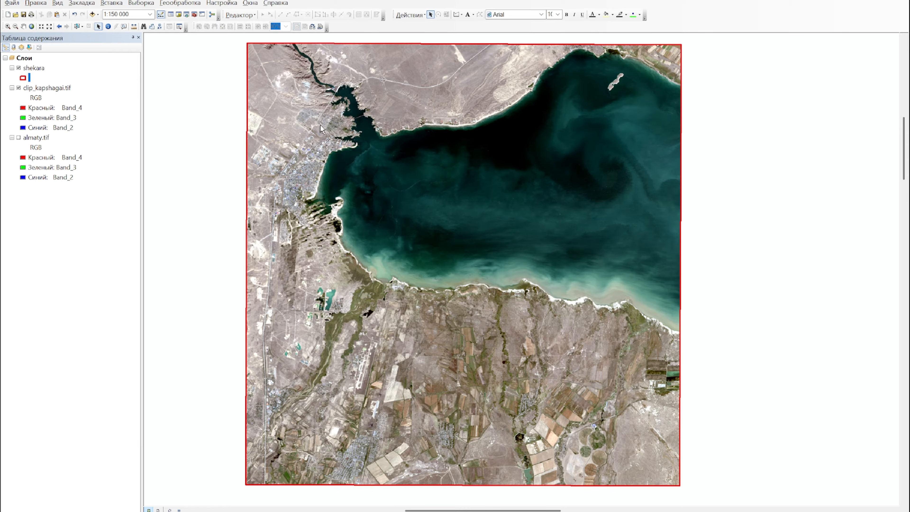
- Display the Image Classification tools (Классификация изображений) and dock them beneath the main tools
{"action": "left_click", "coordinate": [223, 4]}
{"action": "mouse_move", "coordinate": [299, 15]}
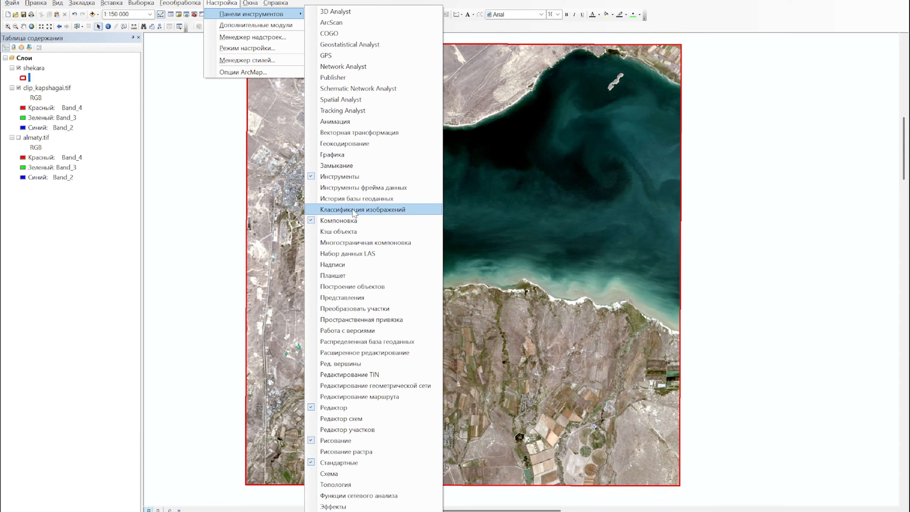
{"action": "left_click", "coordinate": [363, 209]}
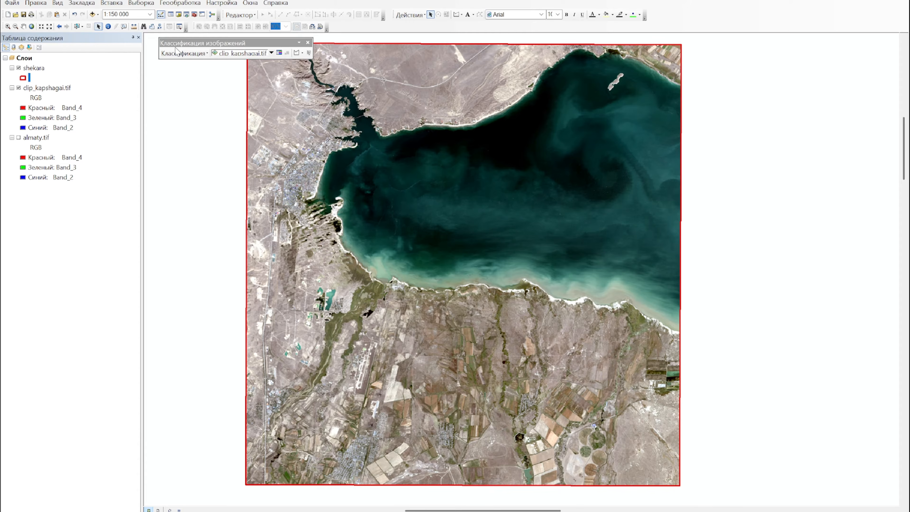
{"action": "left_click_drag", "start_coordinate": [183, 43], "coordinate": [345, 28]}
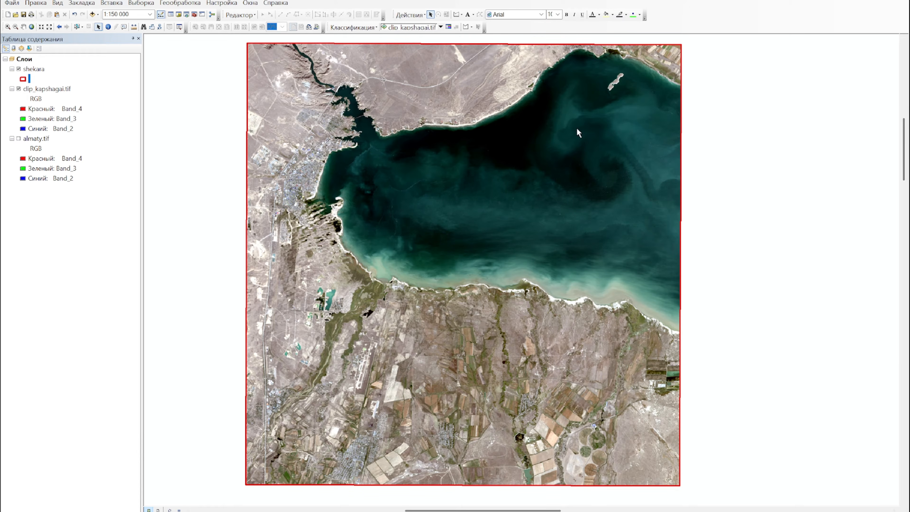
- Examine the clip_kapshagai.tif image, covering the built-up area, reservoir shoreline, vegetation, farmland and bare ground inside the boundary
{"action": "scroll", "coordinate": [591, 134], "scroll_direction": "up", "scroll_amount": 2}
{"action": "left_click_drag", "start_coordinate": [648, 113], "coordinate": [636, 249]}
{"action": "left_click_drag", "start_coordinate": [409, 238], "coordinate": [518, 209]}
{"action": "left_click_drag", "start_coordinate": [329, 296], "coordinate": [484, 176]}
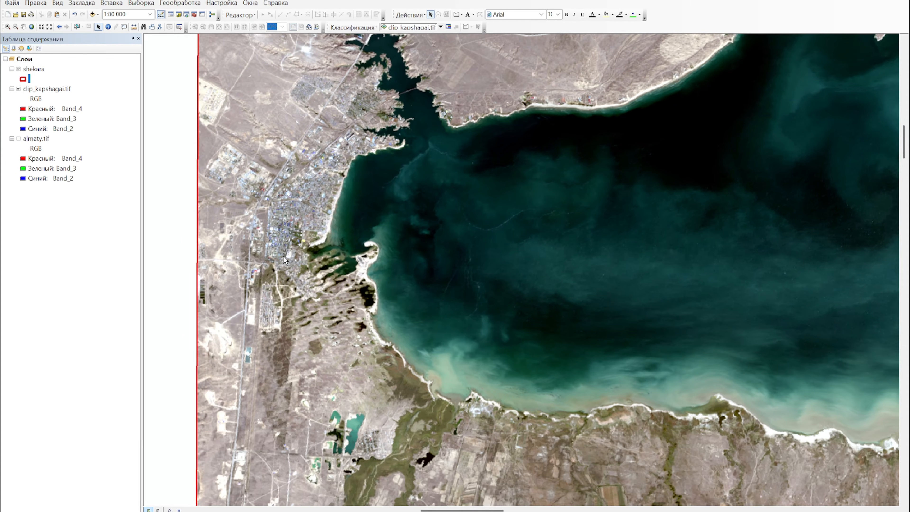
{"action": "left_click_drag", "start_coordinate": [286, 148], "coordinate": [283, 79]}
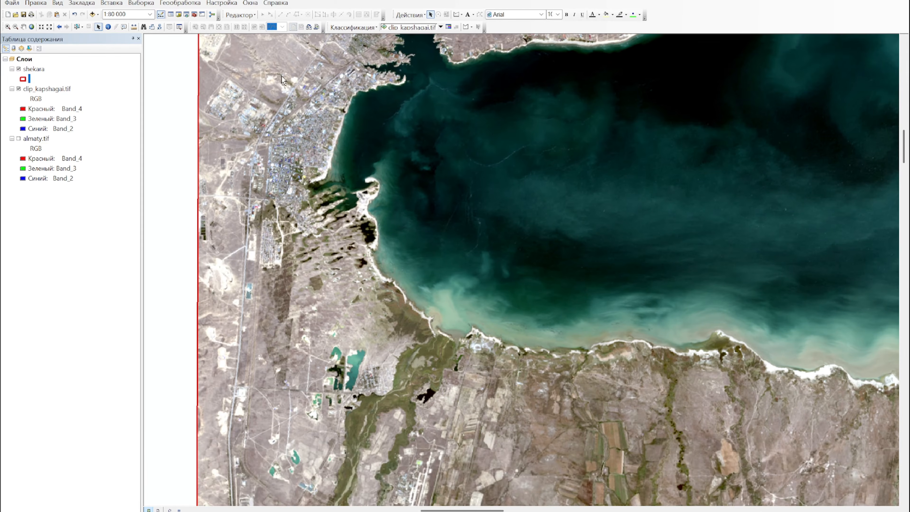
{"action": "left_click_drag", "start_coordinate": [379, 375], "coordinate": [379, 272]}
{"action": "left_click_drag", "start_coordinate": [371, 353], "coordinate": [376, 213]}
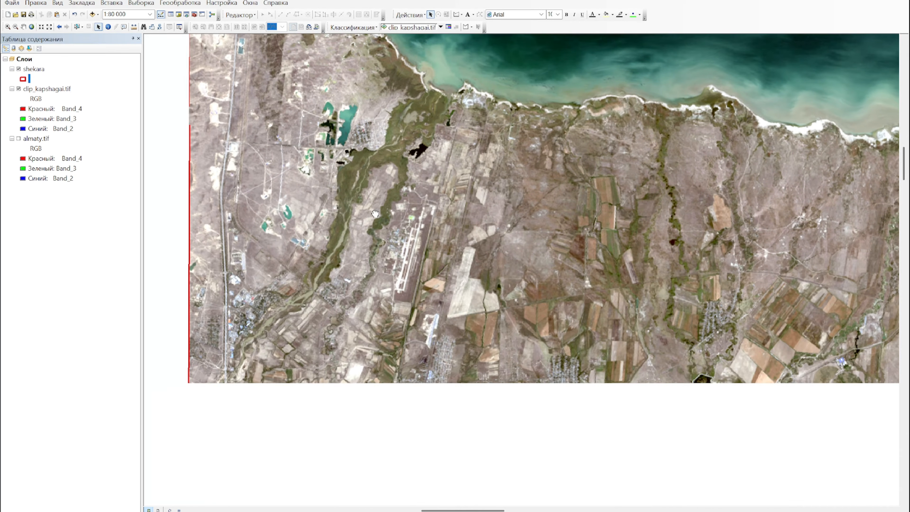
{"action": "left_click_drag", "start_coordinate": [397, 333], "coordinate": [398, 323]}
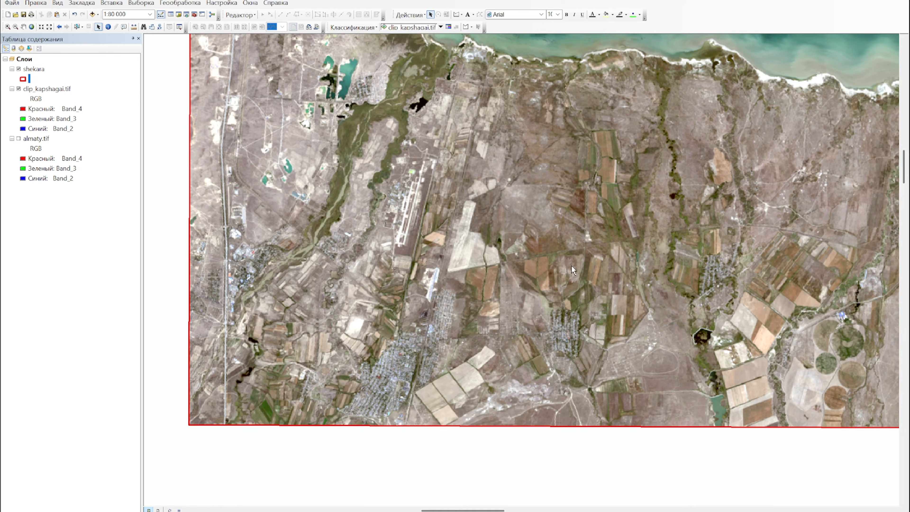
{"action": "left_click_drag", "start_coordinate": [571, 275], "coordinate": [525, 265]}
{"action": "left_click_drag", "start_coordinate": [628, 293], "coordinate": [529, 287]}
{"action": "left_click_drag", "start_coordinate": [473, 248], "coordinate": [539, 241]}
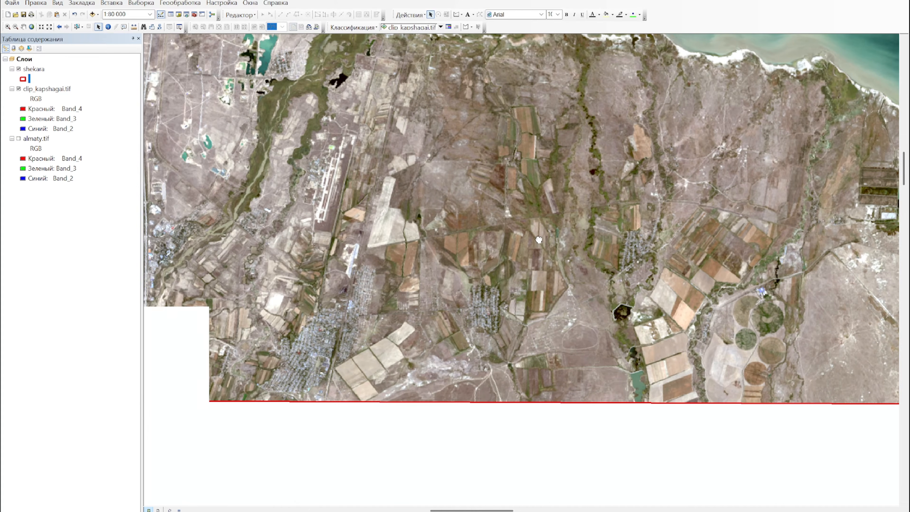
{"action": "left_click_drag", "start_coordinate": [407, 206], "coordinate": [432, 305]}
{"action": "scroll", "coordinate": [451, 233], "scroll_direction": "down", "scroll_amount": 4}
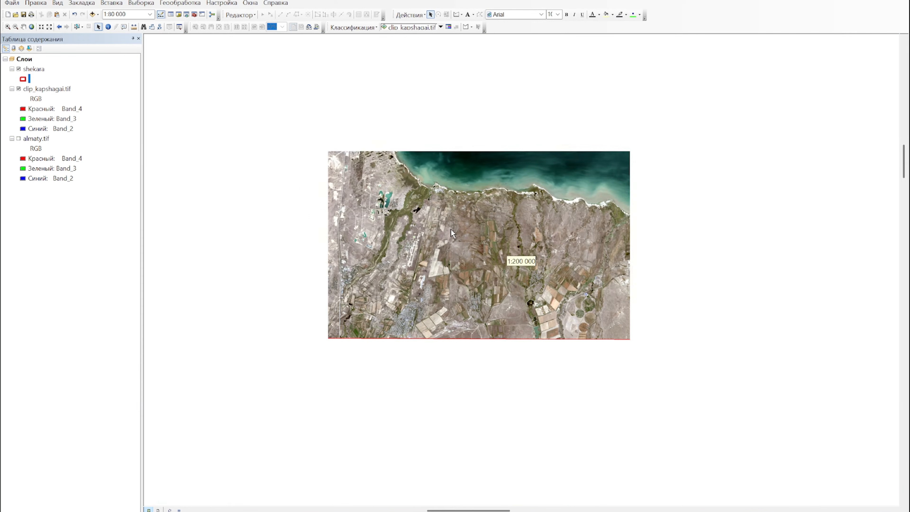
{"action": "left_click_drag", "start_coordinate": [439, 159], "coordinate": [417, 230]}
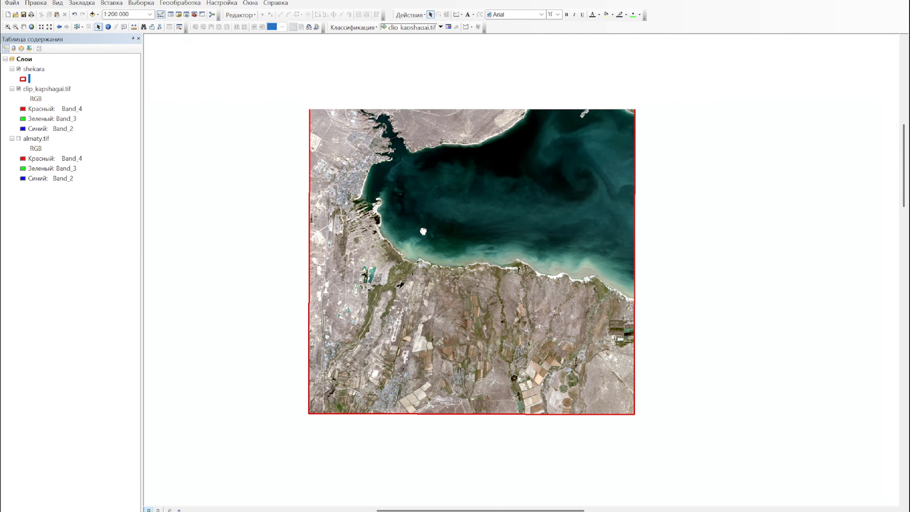
{"action": "scroll", "coordinate": [453, 203], "scroll_direction": "up", "scroll_amount": 1}
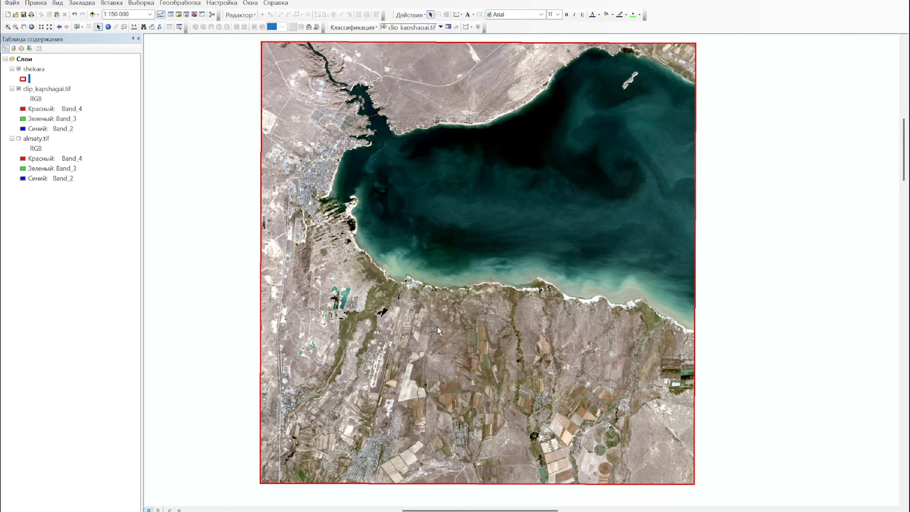
{"action": "left_click_drag", "start_coordinate": [489, 144], "coordinate": [488, 157]}
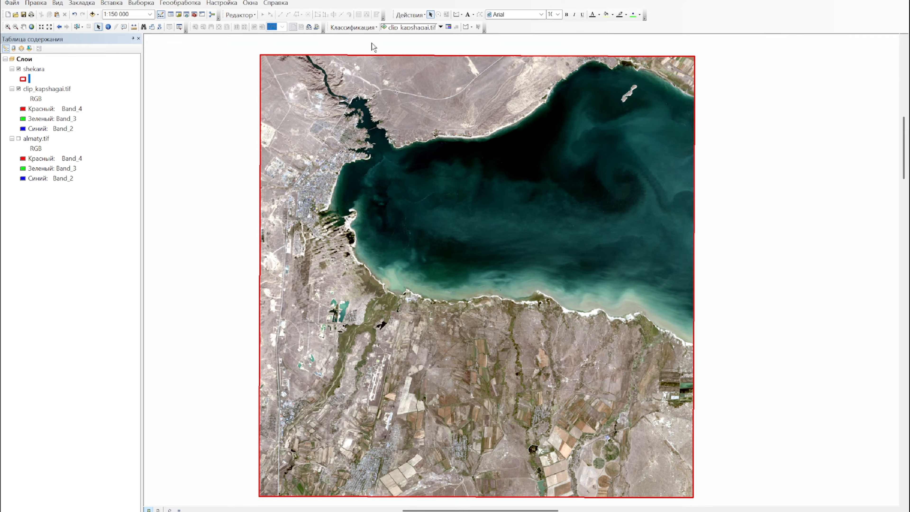
- Draw three polygon training samples on the dark water in the northwestern part of the reservoir
{"action": "scroll", "coordinate": [407, 105], "scroll_direction": "up", "scroll_amount": 1}
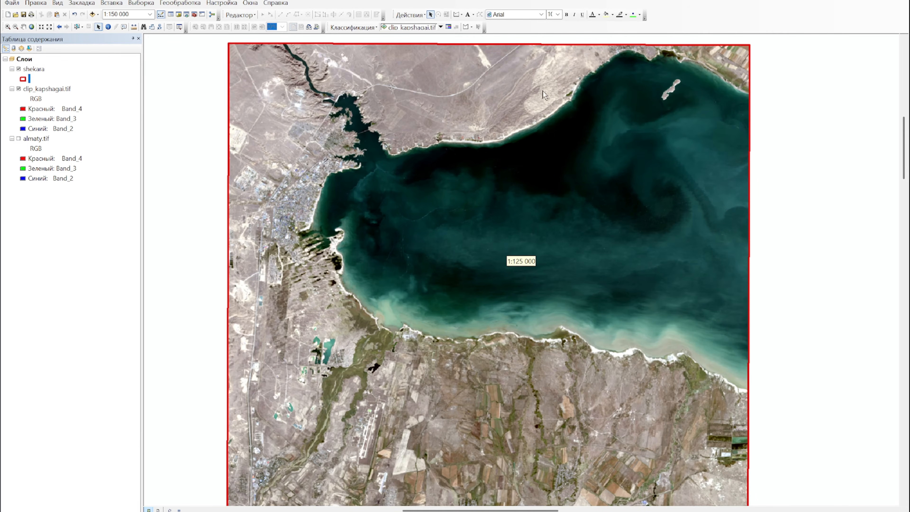
{"action": "left_click", "coordinate": [471, 26]}
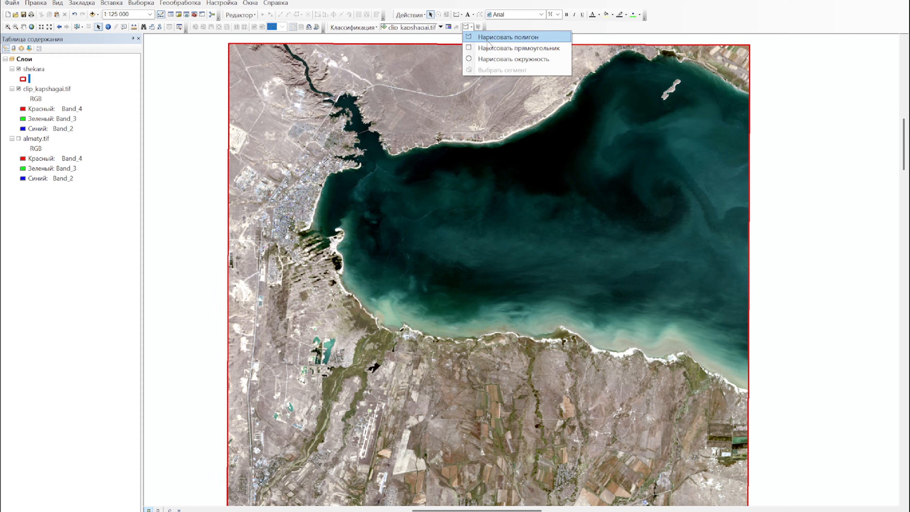
{"action": "left_click", "coordinate": [491, 40]}
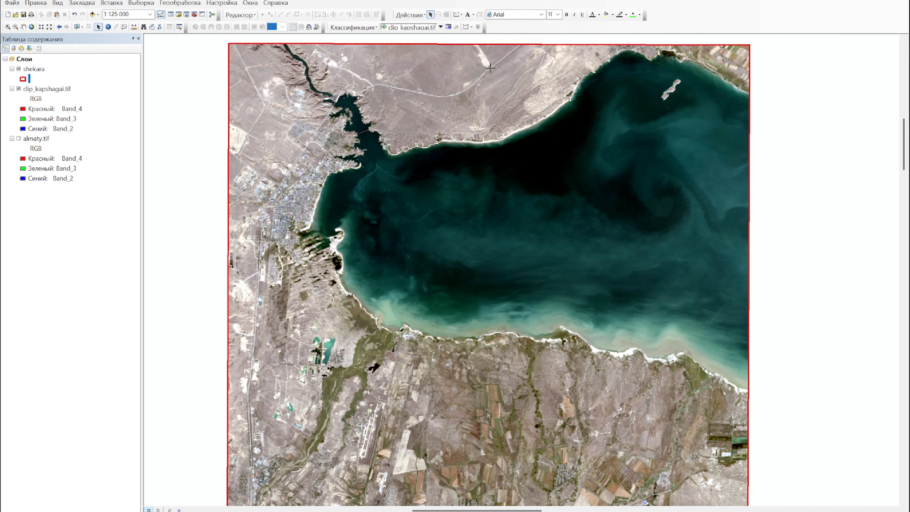
{"action": "left_click", "coordinate": [381, 173]}
{"action": "left_click", "coordinate": [369, 222]}
{"action": "left_click", "coordinate": [402, 225]}
{"action": "double_click", "coordinate": [409, 178]}
{"action": "left_click", "coordinate": [430, 174]}
{"action": "left_click", "coordinate": [424, 229]}
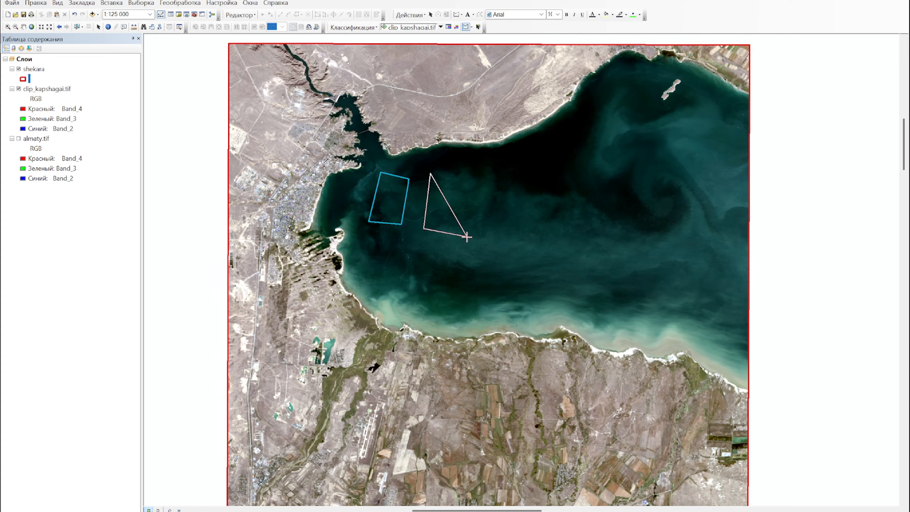
{"action": "double_click", "coordinate": [464, 191]}
{"action": "left_click", "coordinate": [486, 170]}
{"action": "left_click", "coordinate": [481, 206]}
{"action": "left_click", "coordinate": [493, 207]}
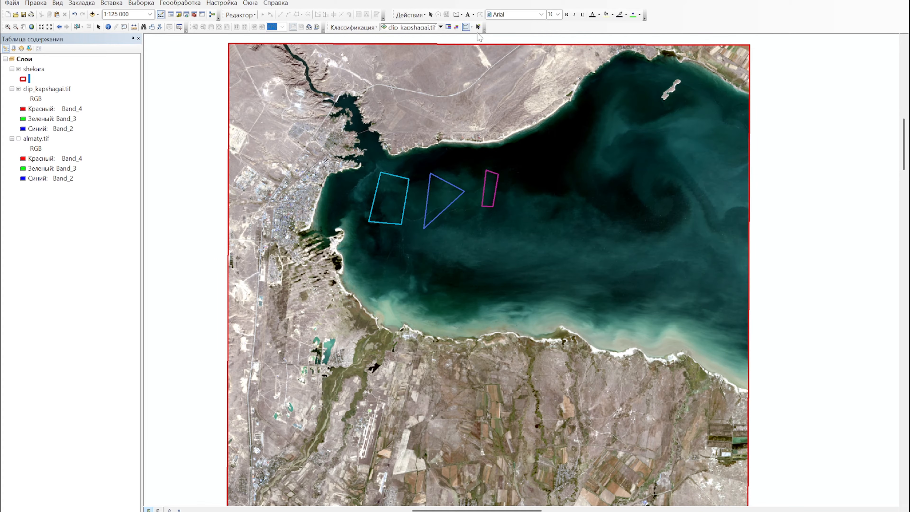
- Draw twelve rectangular training samples across the northern and northeastern water of the reservoir
{"action": "left_click", "coordinate": [472, 28]}
{"action": "left_click", "coordinate": [516, 48]}
{"action": "left_click_drag", "start_coordinate": [523, 152], "coordinate": [543, 194]}
{"action": "left_click_drag", "start_coordinate": [562, 137], "coordinate": [565, 184]}
{"action": "left_click_drag", "start_coordinate": [592, 100], "coordinate": [598, 151]}
{"action": "left_click_drag", "start_coordinate": [619, 102], "coordinate": [628, 135]}
{"action": "left_click_drag", "start_coordinate": [647, 111], "coordinate": [663, 126]}
{"action": "left_click_drag", "start_coordinate": [680, 115], "coordinate": [692, 133]}
{"action": "left_click_drag", "start_coordinate": [706, 126], "coordinate": [717, 142]}
{"action": "mouse_move", "coordinate": [635, 149]}
{"action": "left_mouse_down"}
{"action": "mouse_move", "coordinate": [652, 167]}
{"action": "mouse_move", "coordinate": [726, 196]}
{"action": "left_mouse_up"}
{"action": "left_click_drag", "start_coordinate": [597, 180], "coordinate": [687, 247]}
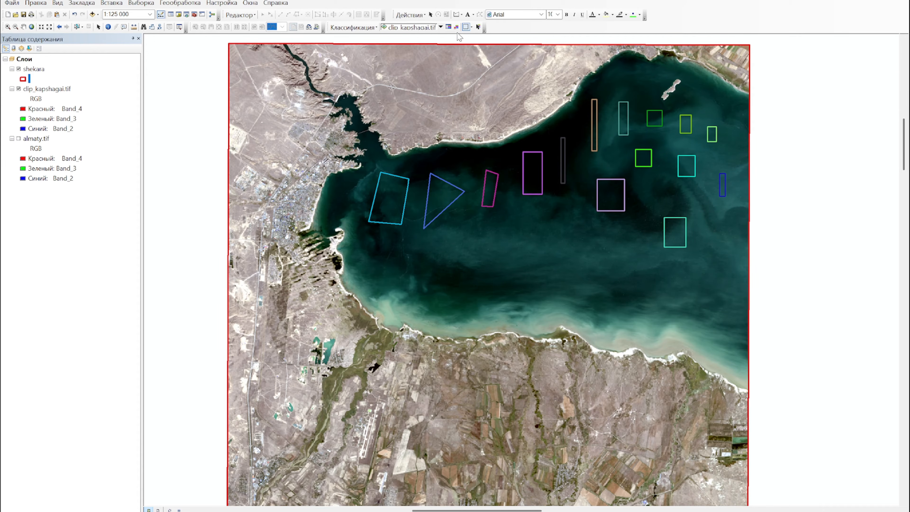
- Draw 21 circular training samples over the central water and along the reservoir's southern shore
{"action": "left_click", "coordinate": [472, 27]}
{"action": "left_click", "coordinate": [491, 71]}
{"action": "mouse_move", "coordinate": [529, 242]}
{"action": "left_mouse_down"}
{"action": "mouse_move", "coordinate": [540, 263]}
{"action": "mouse_move", "coordinate": [589, 280]}
{"action": "mouse_move", "coordinate": [708, 292]}
{"action": "mouse_move", "coordinate": [719, 326]}
{"action": "left_mouse_up"}
{"action": "left_click_drag", "start_coordinate": [460, 274], "coordinate": [465, 293]}
{"action": "mouse_move", "coordinate": [398, 259]}
{"action": "left_mouse_down"}
{"action": "mouse_move", "coordinate": [404, 277]}
{"action": "mouse_move", "coordinate": [366, 271]}
{"action": "mouse_move", "coordinate": [456, 304]}
{"action": "mouse_move", "coordinate": [573, 310]}
{"action": "left_mouse_up"}
{"action": "mouse_move", "coordinate": [595, 303]}
{"action": "left_mouse_down"}
{"action": "mouse_move", "coordinate": [601, 315]}
{"action": "mouse_move", "coordinate": [668, 336]}
{"action": "left_mouse_up"}
{"action": "left_click_drag", "start_coordinate": [692, 329], "coordinate": [696, 345]}
{"action": "left_click_drag", "start_coordinate": [715, 339], "coordinate": [720, 353]}
{"action": "left_click_drag", "start_coordinate": [709, 222], "coordinate": [719, 247]}
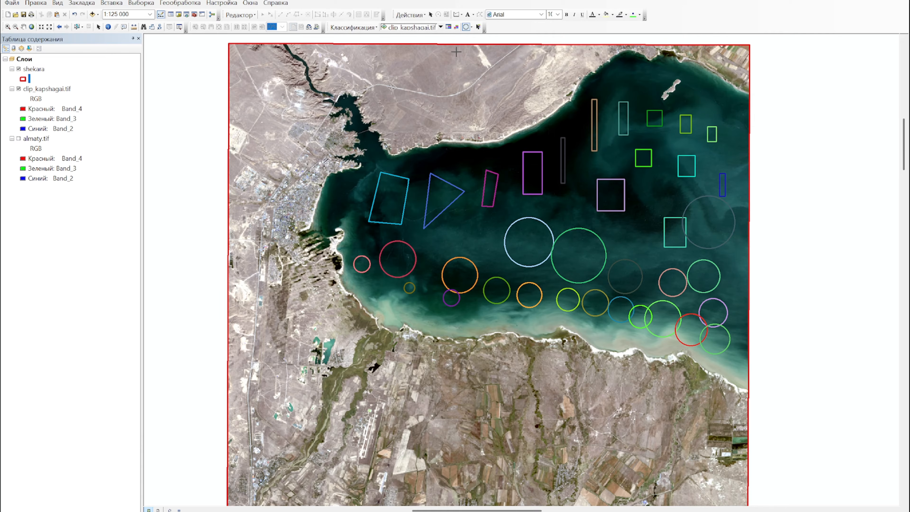
- Delete all 36 training sample classes in the Training Sample Manager and close it
{"action": "left_click", "coordinate": [448, 28]}
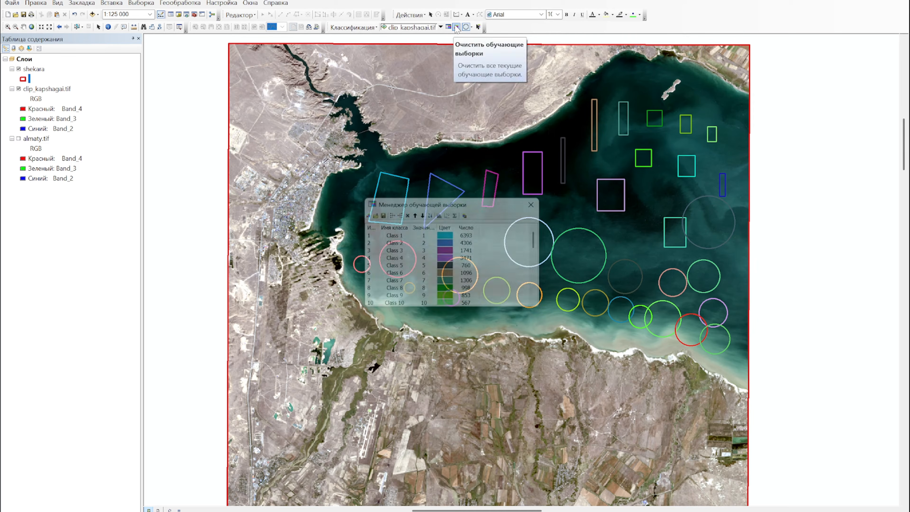
{"action": "left_click", "coordinate": [368, 238]}
{"action": "scroll", "coordinate": [365, 258], "scroll_direction": "down", "scroll_amount": 9}
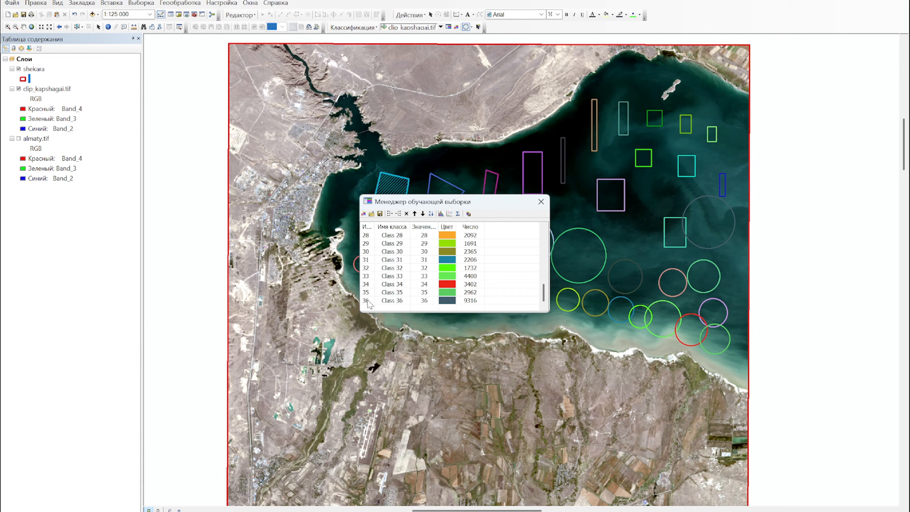
{"action": "left_click", "coordinate": [369, 301], "text": "shift"}
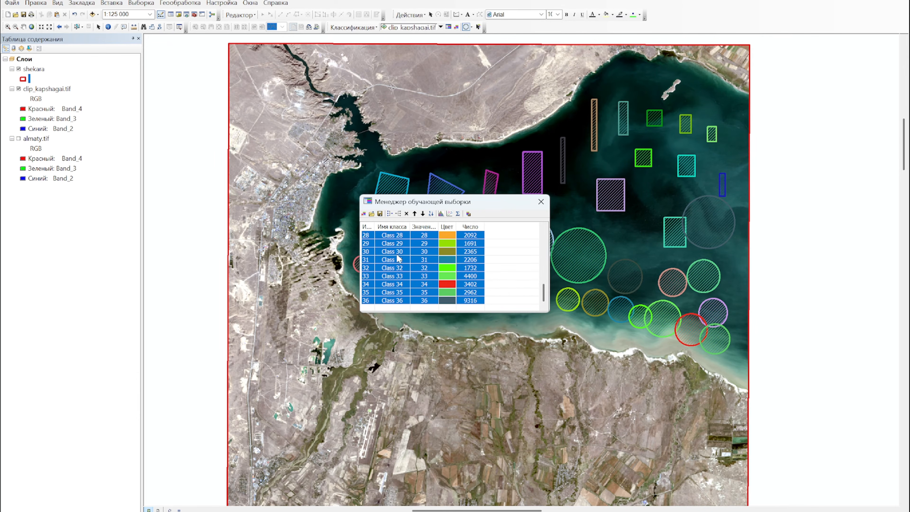
{"action": "left_click", "coordinate": [406, 214]}
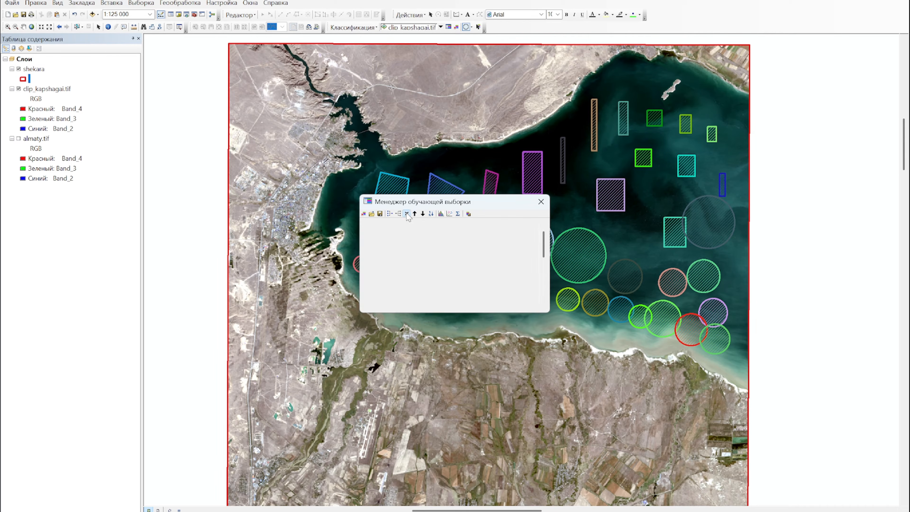
{"action": "left_click", "coordinate": [541, 201]}
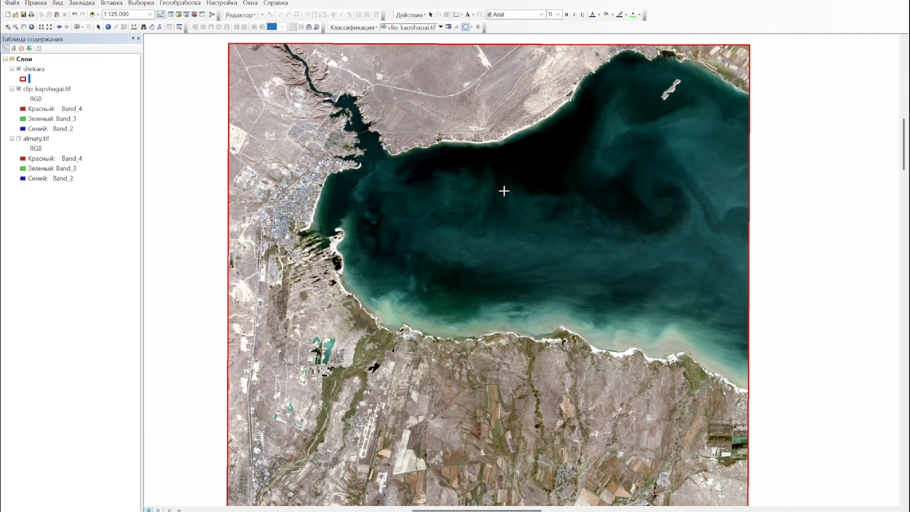
{"action": "scroll", "coordinate": [410, 208], "scroll_direction": "up", "scroll_amount": 1}
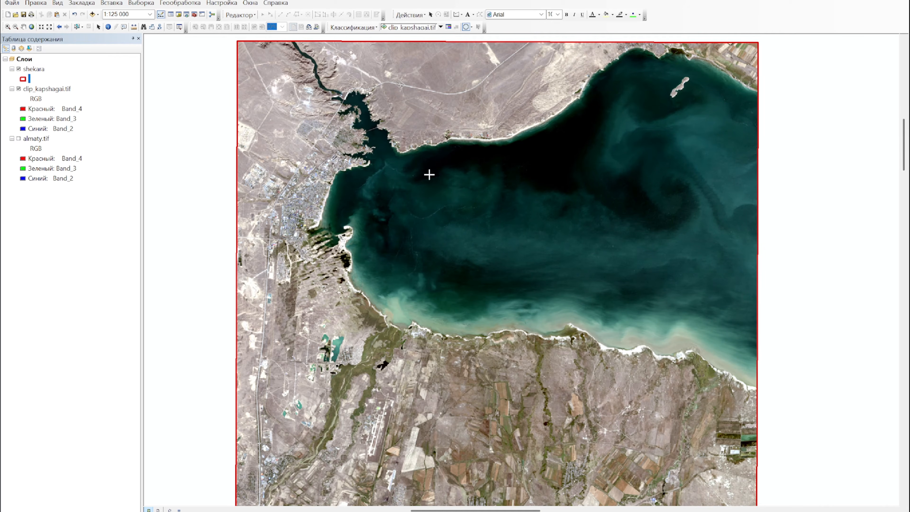
{"action": "scroll", "coordinate": [666, 179], "scroll_direction": "up", "scroll_amount": 3}
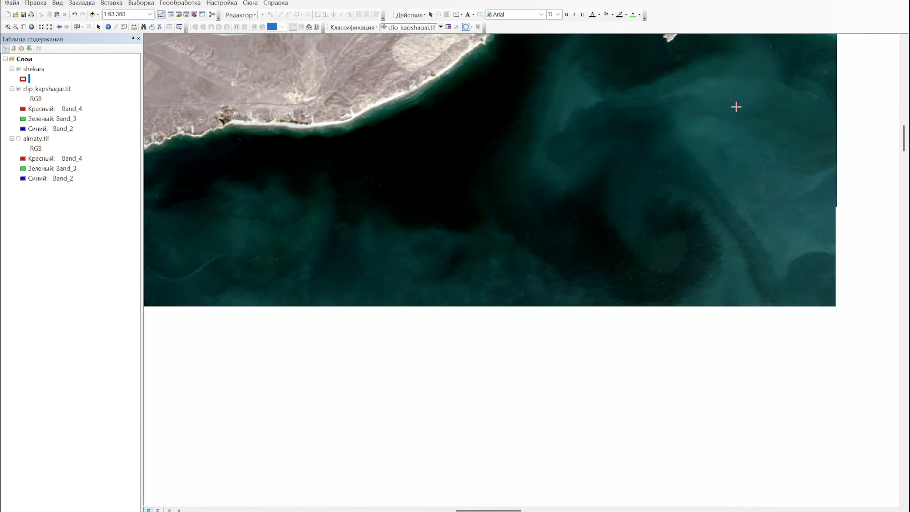
{"action": "left_click_drag", "start_coordinate": [737, 106], "coordinate": [713, 197]}
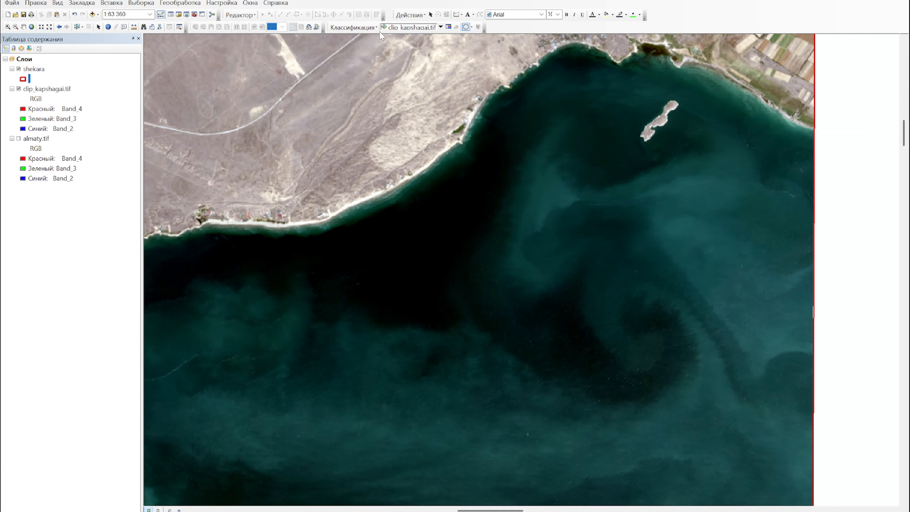
{"action": "left_click", "coordinate": [462, 14]}
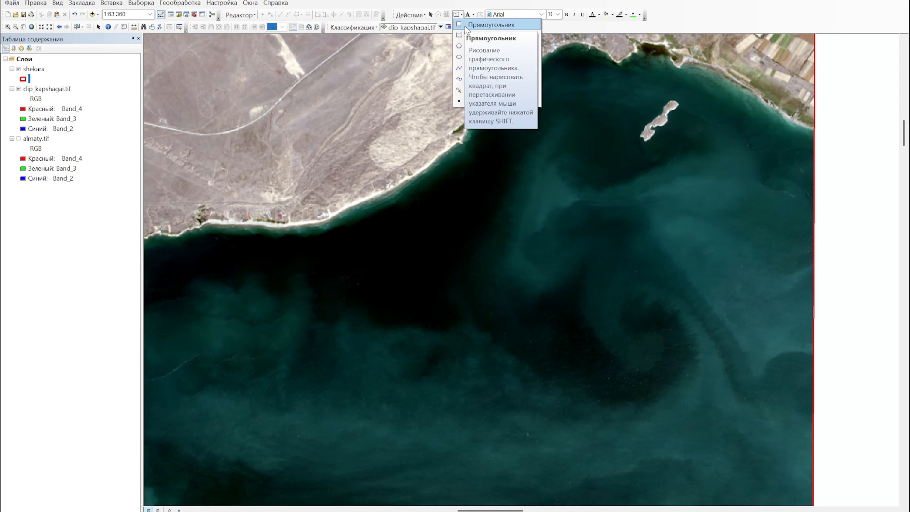
{"action": "left_click", "coordinate": [466, 25]}
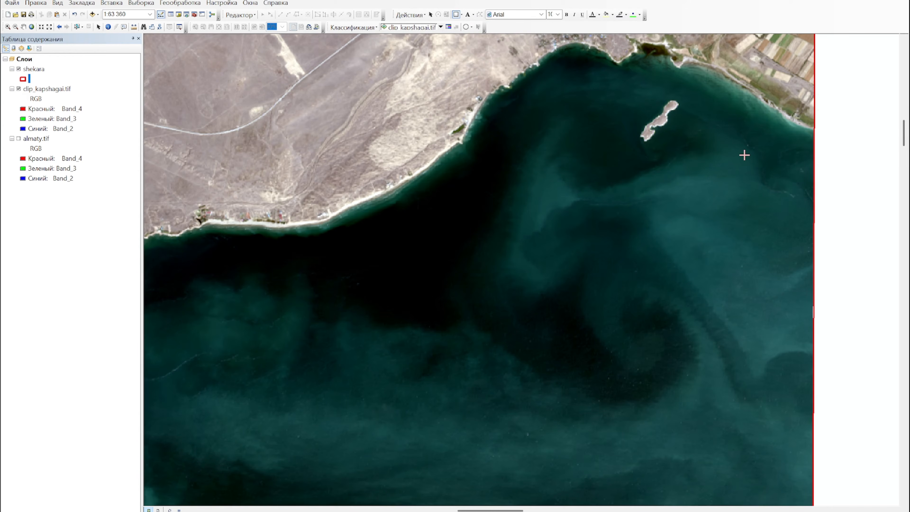
{"action": "left_click_drag", "start_coordinate": [744, 162], "coordinate": [783, 242]}
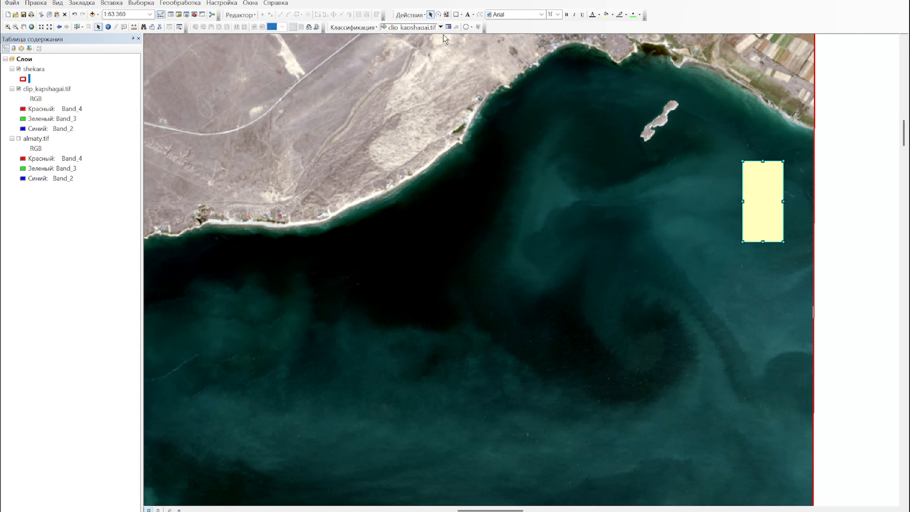
{"action": "right_click", "coordinate": [777, 211]}
{"action": "left_click", "coordinate": [791, 261]}
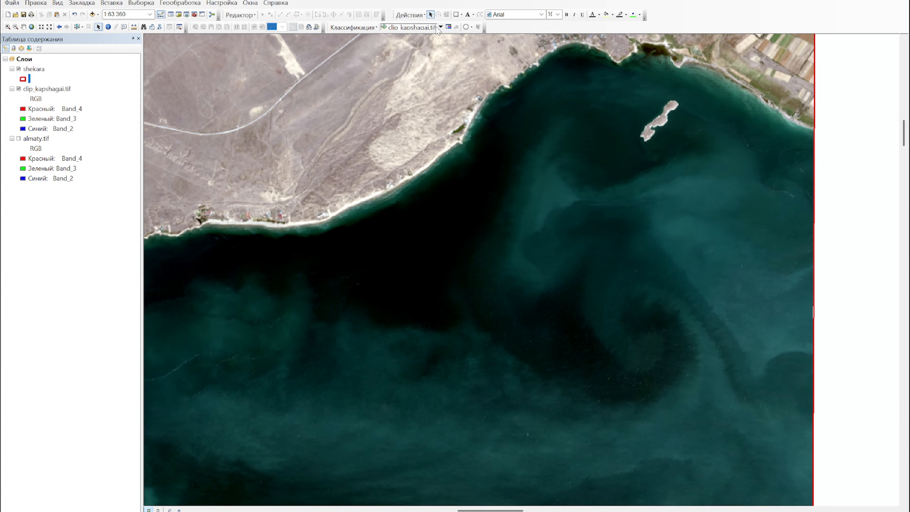
- Draw thirteen rectangular training samples on the northeastern water of the reservoir, around and south of the island
{"action": "left_click", "coordinate": [472, 27]}
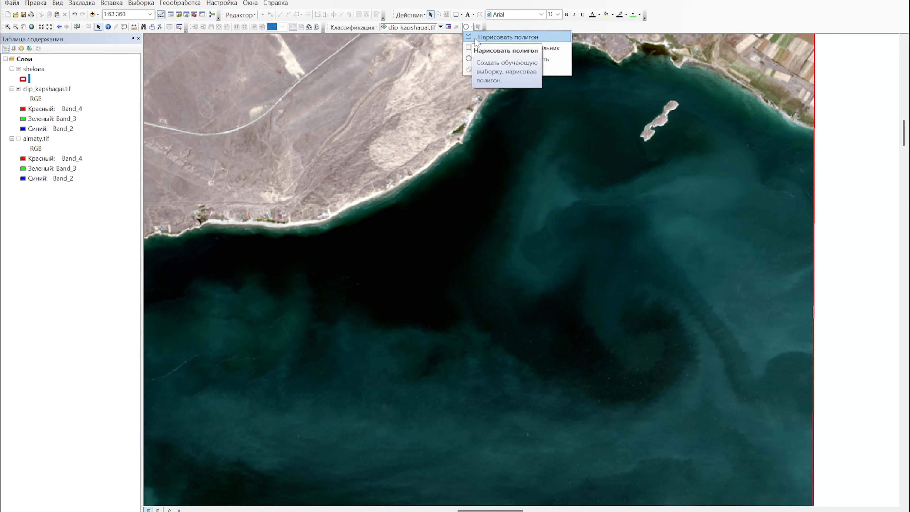
{"action": "left_click", "coordinate": [509, 48]}
{"action": "left_click_drag", "start_coordinate": [754, 151], "coordinate": [771, 207]}
{"action": "mouse_move", "coordinate": [703, 137]}
{"action": "left_mouse_down"}
{"action": "mouse_move", "coordinate": [730, 213]}
{"action": "mouse_move", "coordinate": [773, 272]}
{"action": "left_mouse_up"}
{"action": "left_click_drag", "start_coordinate": [704, 277], "coordinate": [716, 305]}
{"action": "left_click_drag", "start_coordinate": [657, 175], "coordinate": [674, 245]}
{"action": "left_click_drag", "start_coordinate": [572, 136], "coordinate": [600, 231]}
{"action": "left_click_drag", "start_coordinate": [570, 85], "coordinate": [596, 117]}
{"action": "left_click_drag", "start_coordinate": [521, 104], "coordinate": [511, 226]}
{"action": "left_click_drag", "start_coordinate": [534, 173], "coordinate": [606, 324]}
{"action": "left_click_drag", "start_coordinate": [637, 265], "coordinate": [652, 343]}
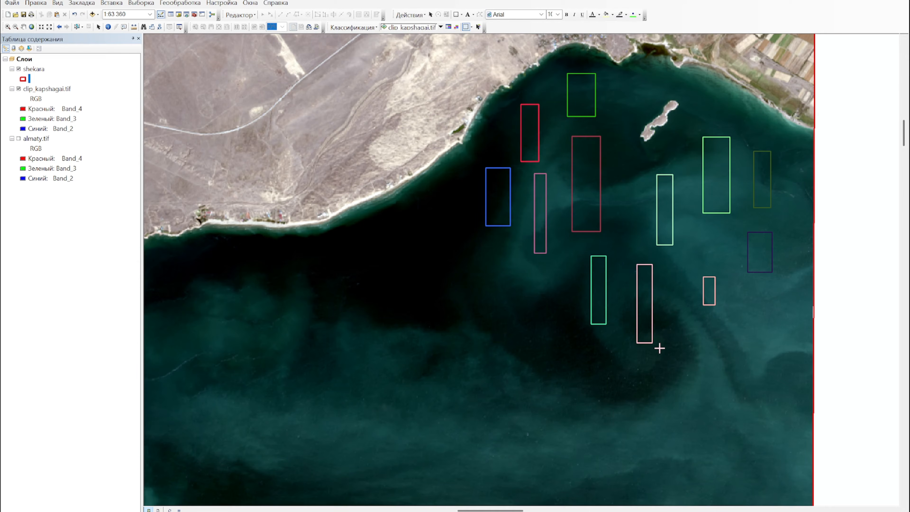
{"action": "left_click_drag", "start_coordinate": [738, 287], "coordinate": [747, 381]}
- Draw ten rectangular training samples down the reservoir's eastern edge and over the water towards its southeastern shore
{"action": "scroll", "coordinate": [790, 394], "scroll_direction": "down", "scroll_amount": 5}
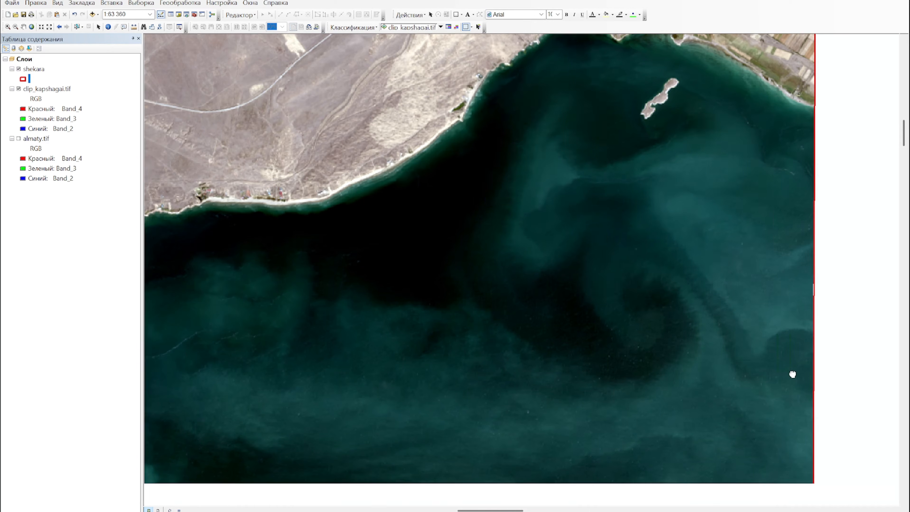
{"action": "left_click_drag", "start_coordinate": [765, 190], "coordinate": [789, 311]}
{"action": "left_click_drag", "start_coordinate": [698, 223], "coordinate": [718, 310]}
{"action": "left_click_drag", "start_coordinate": [752, 358], "coordinate": [779, 446]}
{"action": "left_click_drag", "start_coordinate": [633, 314], "coordinate": [670, 398]}
{"action": "left_click_drag", "start_coordinate": [691, 356], "coordinate": [719, 426]}
{"action": "left_click_drag", "start_coordinate": [587, 196], "coordinate": [647, 272]}
{"action": "left_click_drag", "start_coordinate": [533, 207], "coordinate": [549, 274]}
{"action": "left_click_drag", "start_coordinate": [545, 311], "coordinate": [572, 368]}
{"action": "left_click_drag", "start_coordinate": [589, 304], "coordinate": [614, 396]}
{"action": "left_click_drag", "start_coordinate": [441, 280], "coordinate": [492, 396]}
- Draw seven rectangular training samples over the dark central water, from the middle of the reservoir towards its northern shore
{"action": "left_click_drag", "start_coordinate": [440, 174], "coordinate": [467, 256]}
{"action": "left_click_drag", "start_coordinate": [472, 119], "coordinate": [498, 216]}
{"action": "left_click_drag", "start_coordinate": [517, 90], "coordinate": [555, 218]}
{"action": "left_click_drag", "start_coordinate": [446, 135], "coordinate": [509, 302]}
{"action": "left_click_drag", "start_coordinate": [507, 231], "coordinate": [534, 290]}
{"action": "left_click_drag", "start_coordinate": [549, 232], "coordinate": [567, 272]}
{"action": "left_click_drag", "start_coordinate": [400, 227], "coordinate": [488, 282]}
{"action": "left_click_drag", "start_coordinate": [413, 306], "coordinate": [466, 381]}
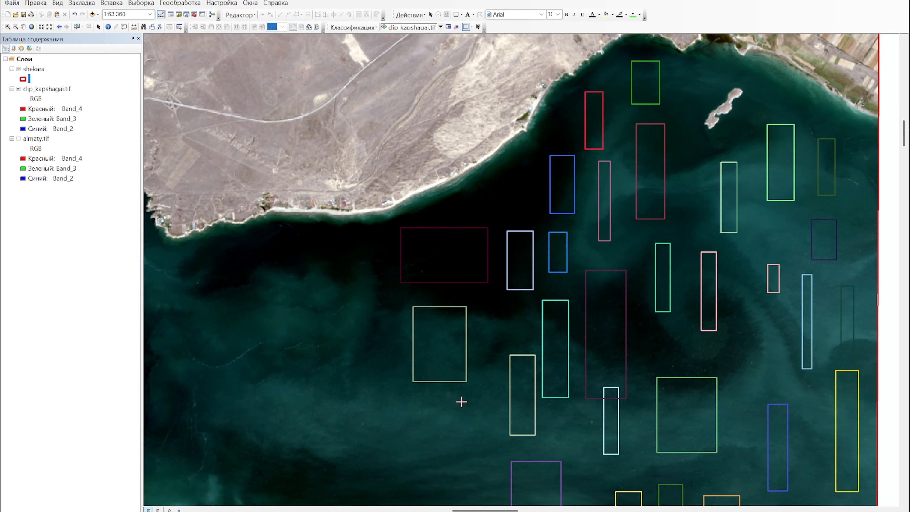
- Draw ten more rectangular training samples, mostly in the gaps of the central and west-central water of the reservoir
{"action": "left_click_drag", "start_coordinate": [433, 411], "coordinate": [369, 389]}
{"action": "scroll", "coordinate": [514, 201], "scroll_direction": "down", "scroll_amount": 2}
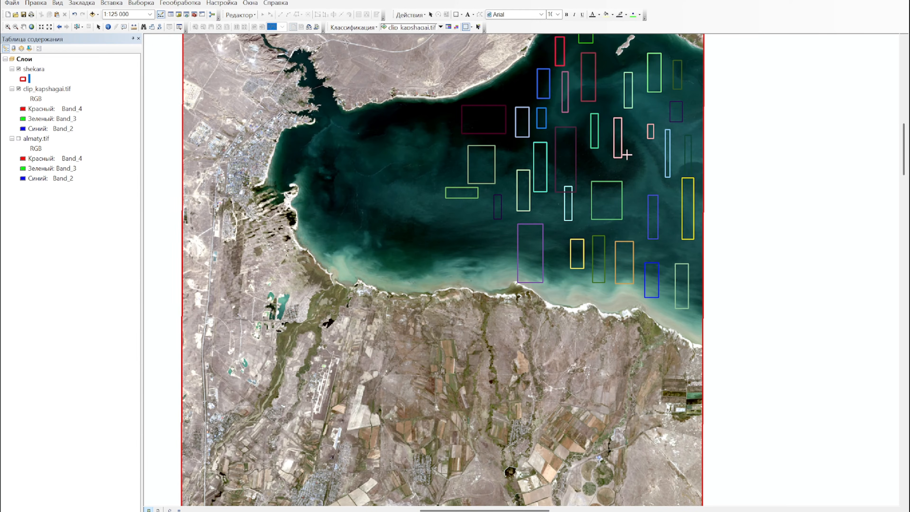
{"action": "left_click_drag", "start_coordinate": [630, 154], "coordinate": [640, 178]}
{"action": "left_click_drag", "start_coordinate": [416, 111], "coordinate": [454, 168]}
{"action": "left_click_drag", "start_coordinate": [456, 209], "coordinate": [498, 268]}
{"action": "left_click_drag", "start_coordinate": [427, 235], "coordinate": [456, 259]}
{"action": "left_click_drag", "start_coordinate": [417, 196], "coordinate": [431, 222]}
{"action": "left_click_drag", "start_coordinate": [403, 150], "coordinate": [424, 184]}
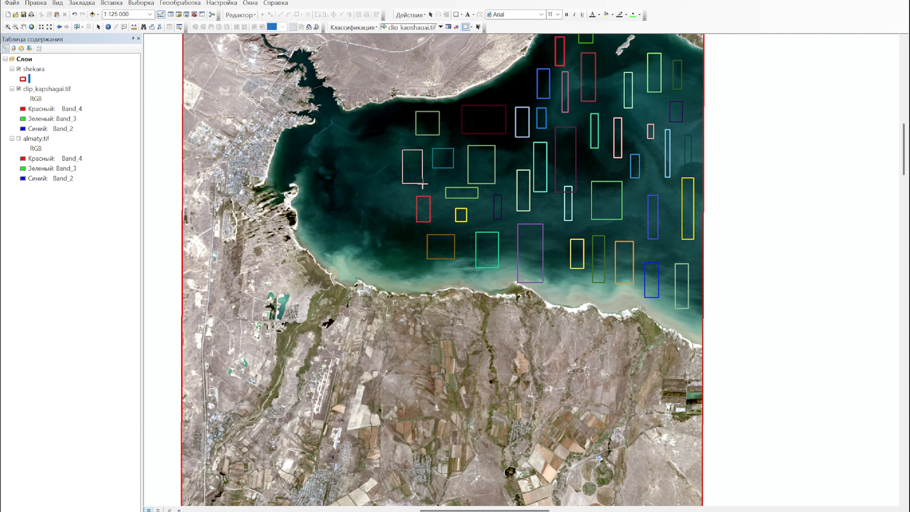
- Draw rectangular training samples over the western water of the reservoir, up to the bay beside the city
{"action": "left_click_drag", "start_coordinate": [385, 118], "coordinate": [399, 145]}
{"action": "mouse_move", "coordinate": [362, 119]}
{"action": "left_mouse_down"}
{"action": "mouse_move", "coordinate": [365, 140]}
{"action": "mouse_move", "coordinate": [346, 143]}
{"action": "mouse_move", "coordinate": [390, 194]}
{"action": "mouse_move", "coordinate": [401, 251]}
{"action": "left_mouse_up"}
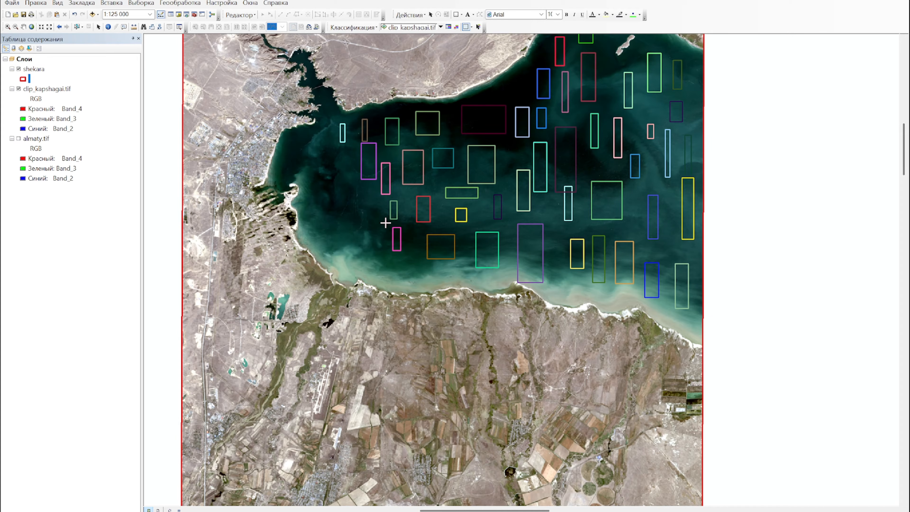
{"action": "left_click_drag", "start_coordinate": [375, 215], "coordinate": [378, 241]}
{"action": "left_click_drag", "start_coordinate": [350, 197], "coordinate": [358, 226]}
{"action": "left_click_drag", "start_coordinate": [327, 157], "coordinate": [337, 188]}
{"action": "mouse_move", "coordinate": [305, 140]}
{"action": "left_mouse_down"}
{"action": "mouse_move", "coordinate": [313, 165]}
{"action": "mouse_move", "coordinate": [290, 158]}
{"action": "left_mouse_up"}
{"action": "left_click_drag", "start_coordinate": [309, 189], "coordinate": [337, 241]}
- Draw small rectangular training samples along the southern shore and fill the remaining gaps in the eastern water
{"action": "mouse_move", "coordinate": [357, 244]}
{"action": "left_mouse_down"}
{"action": "mouse_move", "coordinate": [361, 257]}
{"action": "mouse_move", "coordinate": [402, 277]}
{"action": "mouse_move", "coordinate": [452, 271]}
{"action": "left_mouse_up"}
{"action": "mouse_move", "coordinate": [462, 230]}
{"action": "left_mouse_down"}
{"action": "mouse_move", "coordinate": [466, 260]}
{"action": "mouse_move", "coordinate": [512, 266]}
{"action": "left_mouse_up"}
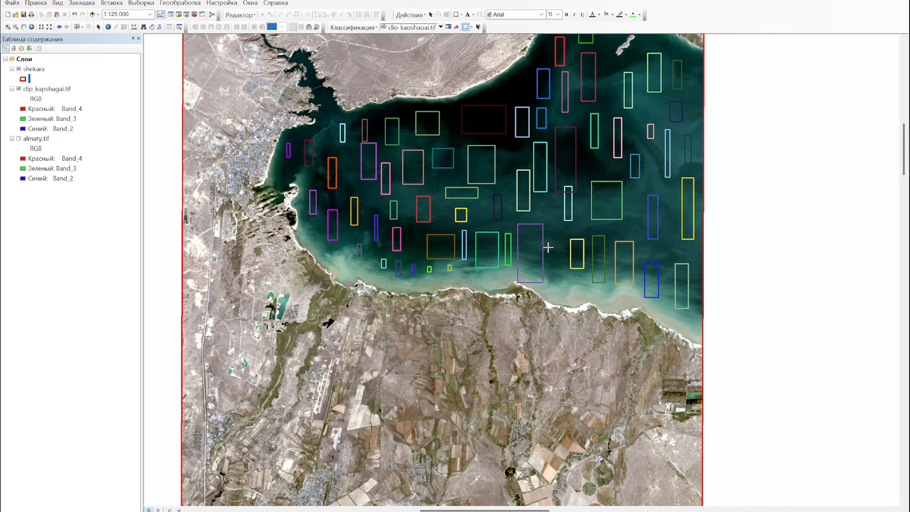
{"action": "left_click_drag", "start_coordinate": [549, 236], "coordinate": [559, 277]}
{"action": "left_click_drag", "start_coordinate": [668, 191], "coordinate": [677, 223]}
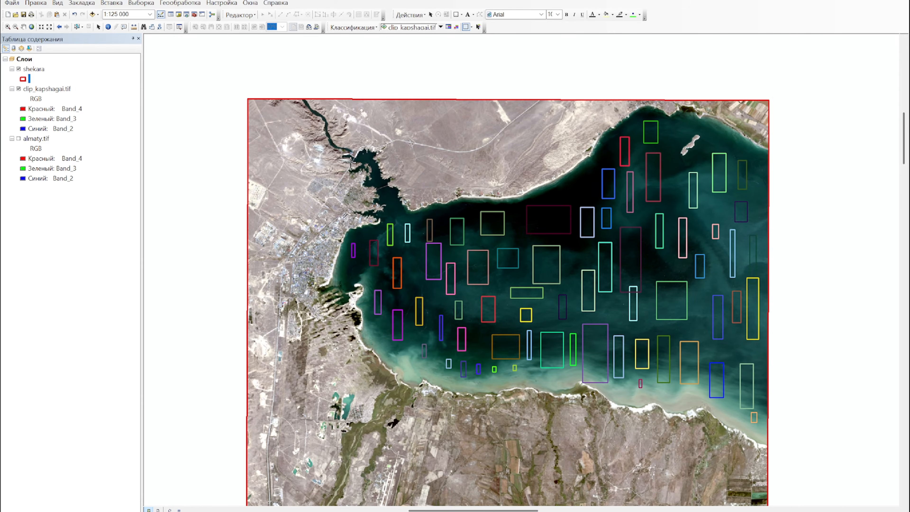
- Draw two small rectangular training samples in the narrow inlet at the reservoir's northwestern end
{"action": "scroll", "coordinate": [375, 168], "scroll_direction": "up", "scroll_amount": 3}
{"action": "scroll", "coordinate": [379, 192], "scroll_direction": "up", "scroll_amount": 2}
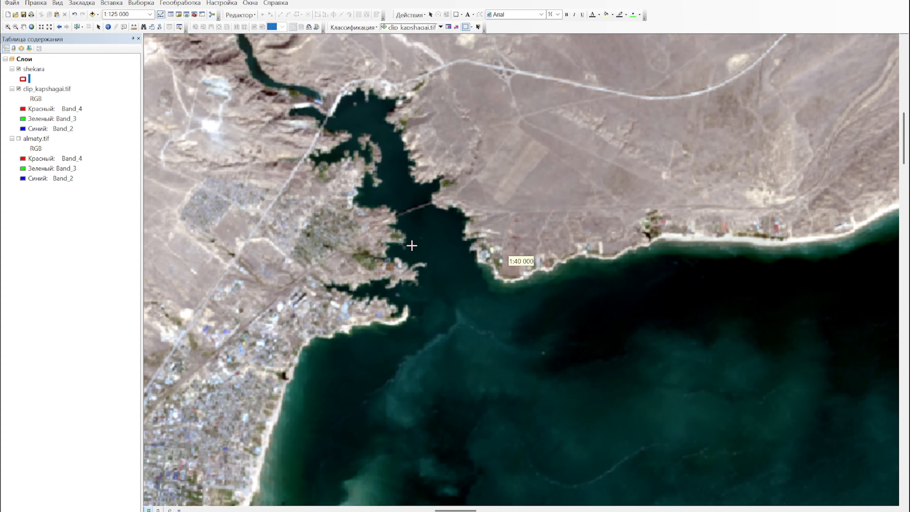
{"action": "left_click_drag", "start_coordinate": [444, 257], "coordinate": [456, 303]}
{"action": "left_click_drag", "start_coordinate": [429, 220], "coordinate": [437, 243]}
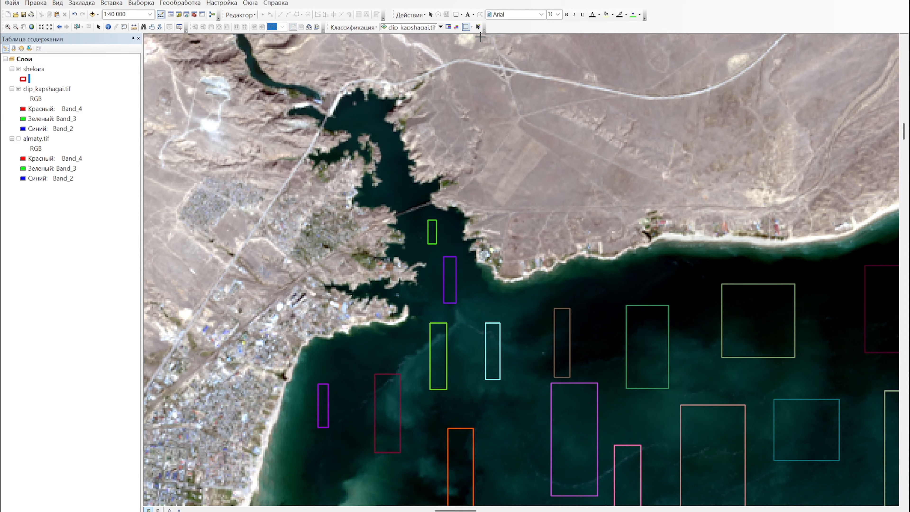
- Switch the training sample shape to polygon and draw three triangular samples on the water of the northwestern inlet
{"action": "left_click", "coordinate": [472, 27]}
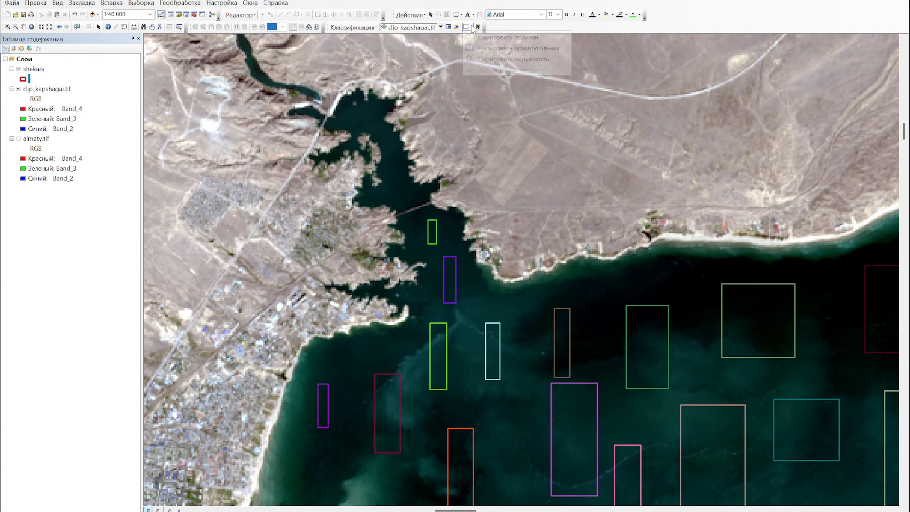
{"action": "left_click", "coordinate": [489, 48]}
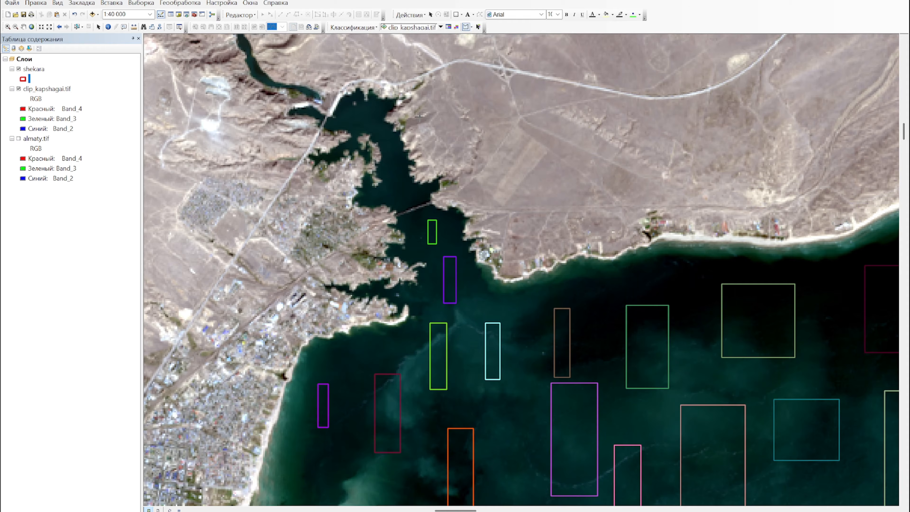
{"action": "scroll", "coordinate": [405, 176], "scroll_direction": "up", "scroll_amount": 2}
{"action": "left_click", "coordinate": [385, 122]}
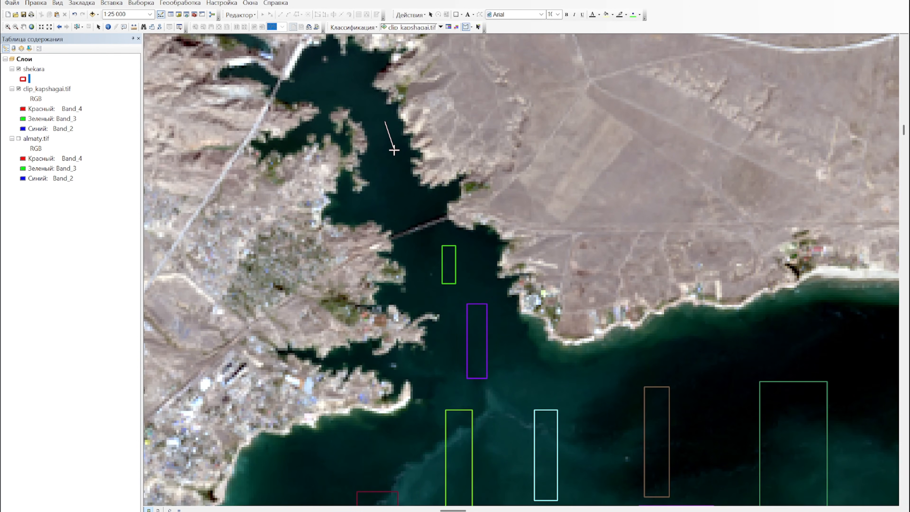
{"action": "left_click", "coordinate": [419, 198]}
{"action": "double_click", "coordinate": [393, 185]}
{"action": "left_click", "coordinate": [415, 246]}
{"action": "left_click", "coordinate": [437, 234]}
{"action": "double_click", "coordinate": [427, 288]}
{"action": "left_click_drag", "start_coordinate": [354, 191], "coordinate": [494, 315]}
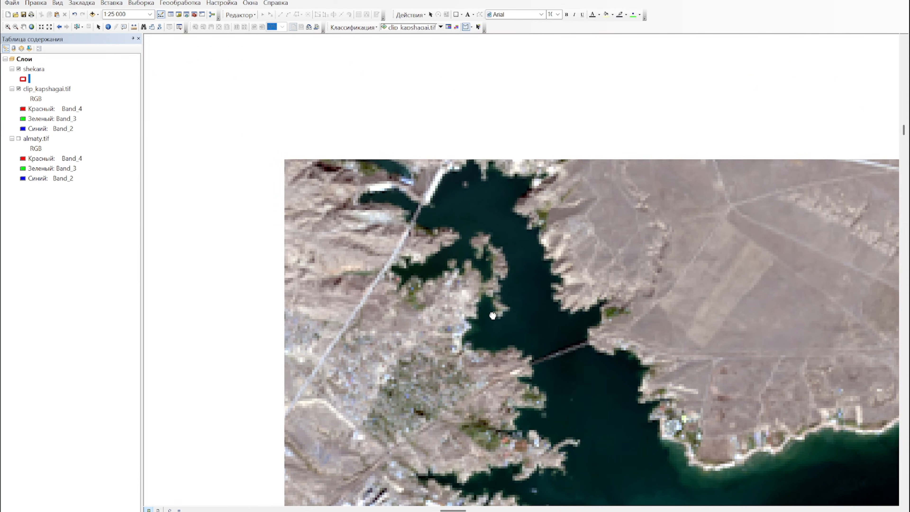
{"action": "left_click", "coordinate": [449, 193]}
{"action": "left_click", "coordinate": [503, 200]}
{"action": "double_click", "coordinate": [468, 219]}
- Draw two narrow triangular training samples on the lower stretch of the river northwest of the inlet
{"action": "left_click_drag", "start_coordinate": [329, 137], "coordinate": [437, 233]}
{"action": "scroll", "coordinate": [437, 233], "scroll_direction": "down", "scroll_amount": 2}
{"action": "left_click", "coordinate": [386, 193]}
{"action": "left_click", "coordinate": [427, 246]}
{"action": "double_click", "coordinate": [402, 237]}
{"action": "left_click_drag", "start_coordinate": [381, 166], "coordinate": [465, 295]}
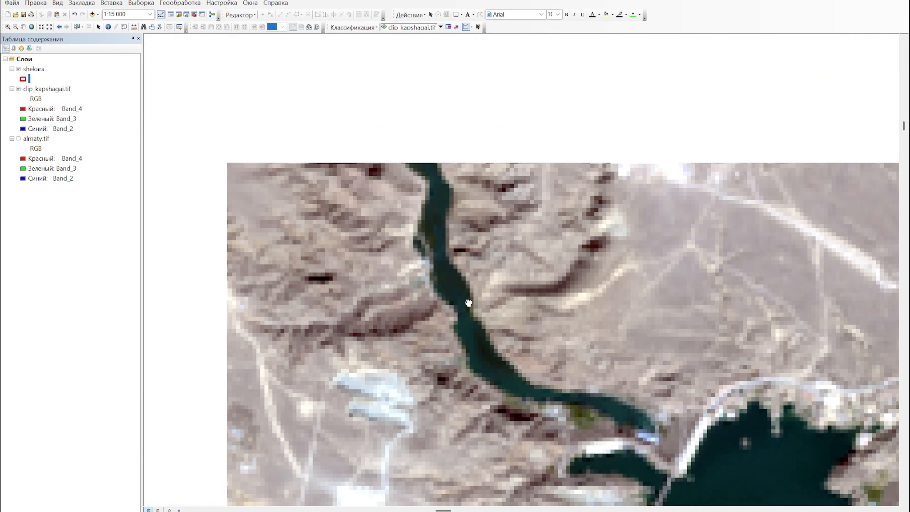
{"action": "left_click", "coordinate": [439, 190]}
{"action": "left_click", "coordinate": [442, 249]}
{"action": "double_click", "coordinate": [427, 221]}
- Draw three narrow triangular training samples along the upper river stretch, up to the image's northern boundary
{"action": "left_click_drag", "start_coordinate": [420, 145], "coordinate": [489, 260]}
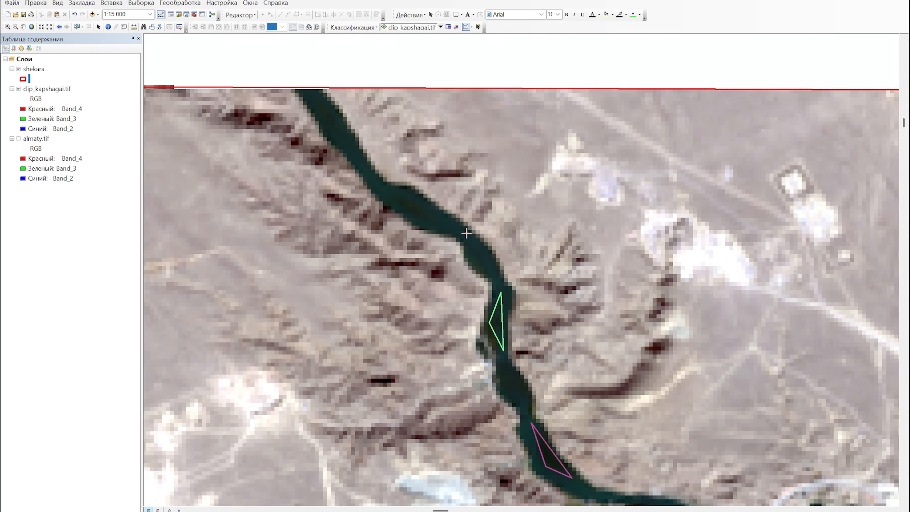
{"action": "left_click", "coordinate": [495, 265]}
{"action": "left_click", "coordinate": [467, 233]}
{"action": "double_click", "coordinate": [480, 260]}
{"action": "left_click_drag", "start_coordinate": [404, 192], "coordinate": [534, 274]}
{"action": "left_click", "coordinate": [529, 272]}
{"action": "left_click", "coordinate": [583, 310]}
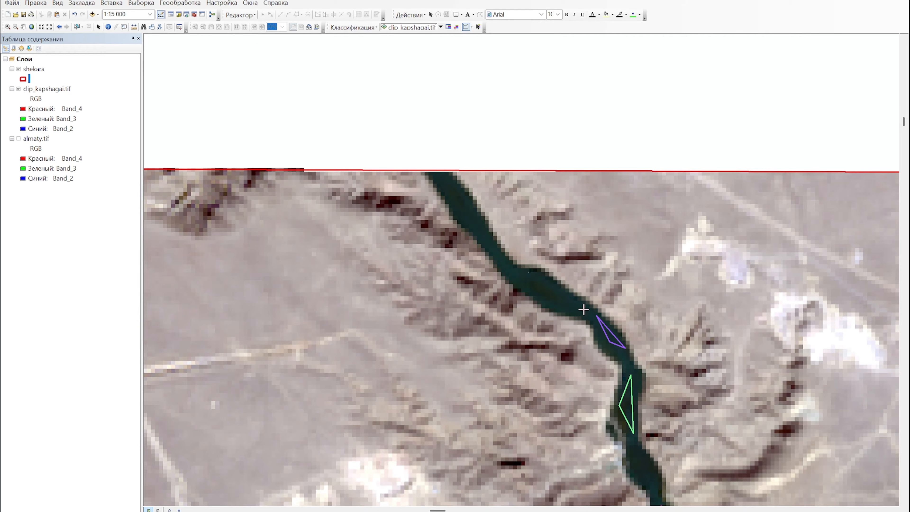
{"action": "double_click", "coordinate": [543, 302]}
{"action": "left_click_drag", "start_coordinate": [491, 244], "coordinate": [541, 299]}
{"action": "left_click", "coordinate": [526, 278]}
{"action": "left_click", "coordinate": [568, 343]}
{"action": "double_click", "coordinate": [532, 309]}
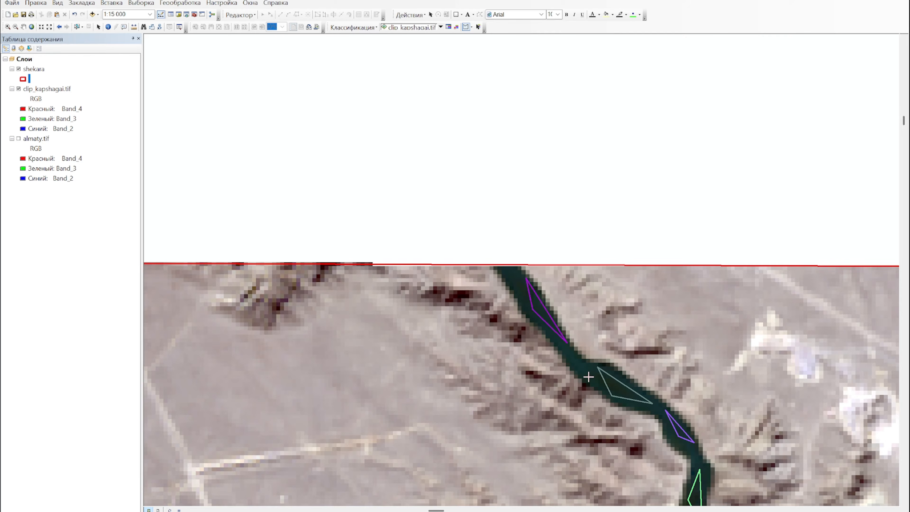
- Draw two triangular training samples on the reservoir water, one in the western bay and one near the southwestern shore
{"action": "scroll", "coordinate": [588, 374], "scroll_direction": "up", "scroll_amount": 5}
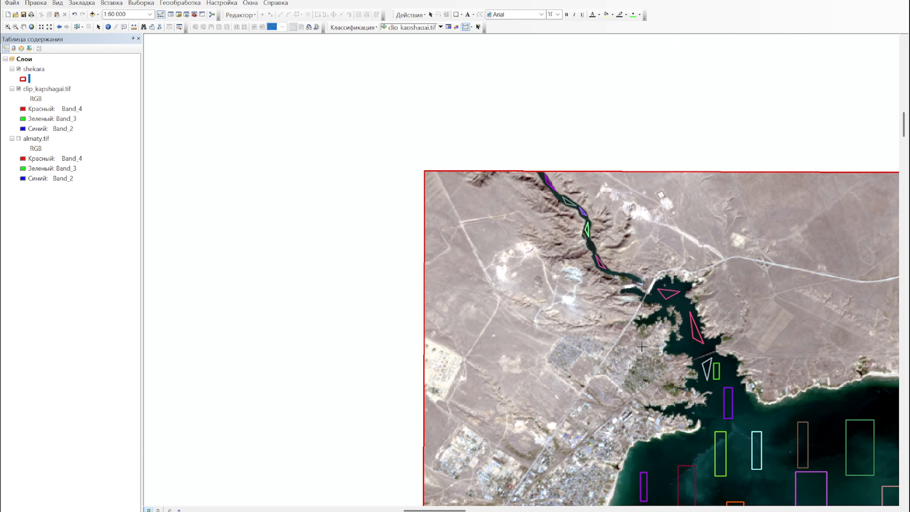
{"action": "left_click_drag", "start_coordinate": [675, 415], "coordinate": [434, 349]}
{"action": "left_click_drag", "start_coordinate": [493, 367], "coordinate": [496, 168]}
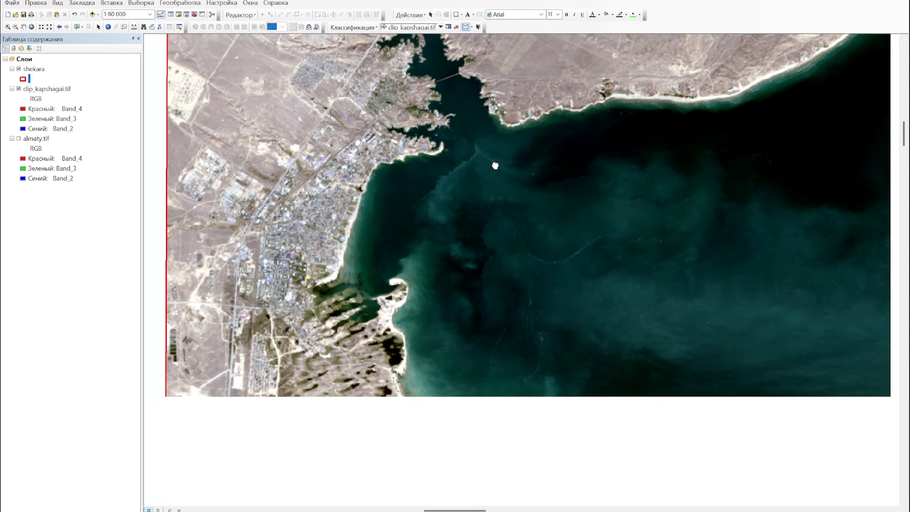
{"action": "left_click", "coordinate": [375, 232]}
{"action": "left_click", "coordinate": [415, 238]}
{"action": "double_click", "coordinate": [382, 265]}
{"action": "left_click_drag", "start_coordinate": [536, 299], "coordinate": [501, 85]}
{"action": "left_click", "coordinate": [467, 193]}
{"action": "left_click", "coordinate": [500, 244]}
{"action": "double_click", "coordinate": [465, 238]}
- Draw small triangular training samples along the river channel south of the reservoir, west of the airfield
{"action": "left_click_drag", "start_coordinate": [503, 307], "coordinate": [538, 81]}
{"action": "scroll", "coordinate": [363, 270], "scroll_direction": "up", "scroll_amount": 5}
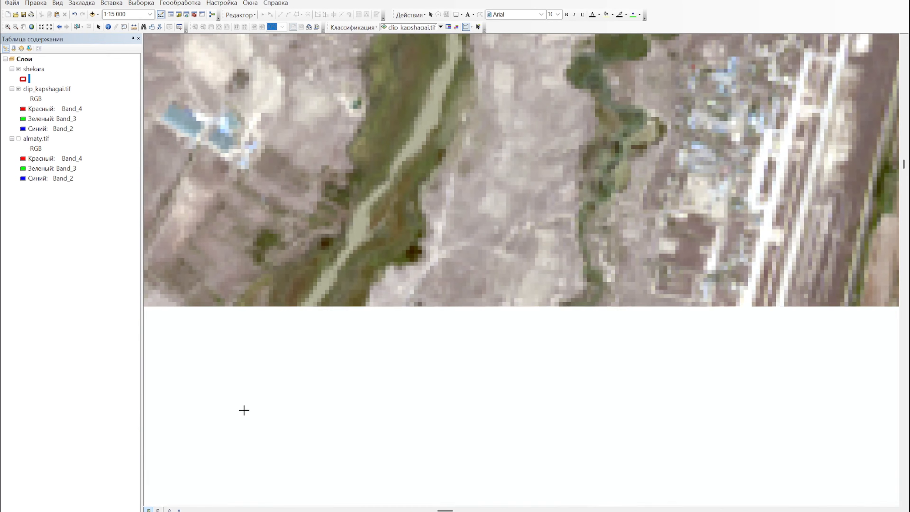
{"action": "left_click", "coordinate": [238, 408]}
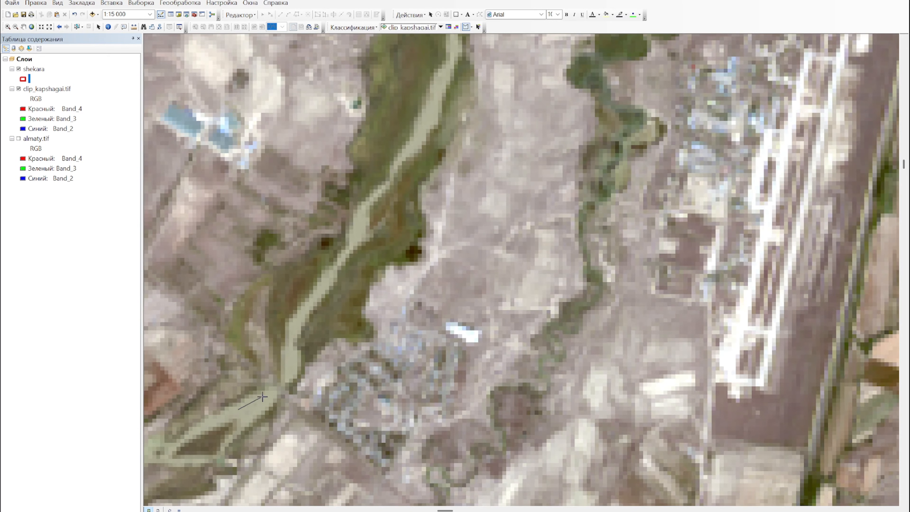
{"action": "left_click", "coordinate": [274, 391]}
{"action": "left_click", "coordinate": [288, 343]}
{"action": "left_click", "coordinate": [295, 354]}
{"action": "double_click", "coordinate": [287, 379]}
{"action": "left_click", "coordinate": [297, 317]}
{"action": "left_click", "coordinate": [324, 282]}
{"action": "double_click", "coordinate": [309, 308]}
{"action": "left_click", "coordinate": [357, 214]}
{"action": "left_click", "coordinate": [350, 240]}
{"action": "double_click", "coordinate": [362, 230]}
{"action": "double_click", "coordinate": [430, 119]}
- Draw small triangular training samples on the river's northern stretch, where it winds through green floodplain near the dark pond
{"action": "left_click_drag", "start_coordinate": [439, 93], "coordinate": [422, 354]}
{"action": "left_click", "coordinate": [434, 306]}
{"action": "left_click", "coordinate": [420, 350]}
{"action": "double_click", "coordinate": [439, 323]}
{"action": "left_click_drag", "start_coordinate": [475, 152], "coordinate": [454, 350]}
{"action": "scroll", "coordinate": [481, 292], "scroll_direction": "down", "scroll_amount": 1}
{"action": "scroll", "coordinate": [601, 135], "scroll_direction": "up", "scroll_amount": 1}
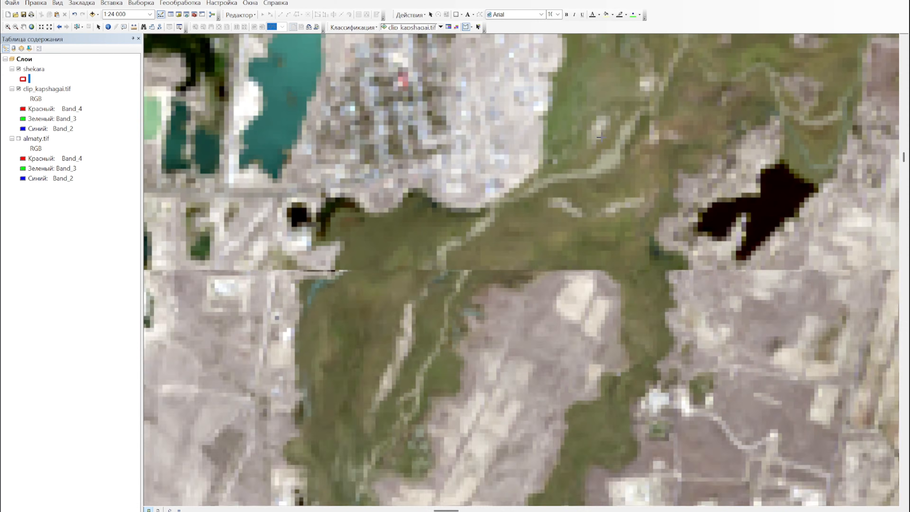
{"action": "left_click", "coordinate": [630, 128]}
{"action": "left_click", "coordinate": [602, 154]}
{"action": "double_click", "coordinate": [609, 163]}
{"action": "left_click", "coordinate": [495, 214]}
{"action": "left_click", "coordinate": [455, 237]}
{"action": "double_click", "coordinate": [469, 238]}
- Draw triangular training samples around the river's branching section southwest of the airfield
{"action": "scroll", "coordinate": [390, 338], "scroll_direction": "down", "scroll_amount": 3}
{"action": "left_click_drag", "start_coordinate": [412, 358], "coordinate": [453, 154]}
{"action": "scroll", "coordinate": [453, 154], "scroll_direction": "up", "scroll_amount": 1}
{"action": "scroll", "coordinate": [453, 153], "scroll_direction": "up", "scroll_amount": 1}
{"action": "left_click", "coordinate": [578, 96]}
{"action": "left_click", "coordinate": [530, 118]}
{"action": "double_click", "coordinate": [549, 119]}
{"action": "left_click", "coordinate": [569, 144]}
{"action": "left_click", "coordinate": [590, 108]}
{"action": "double_click", "coordinate": [590, 123]}
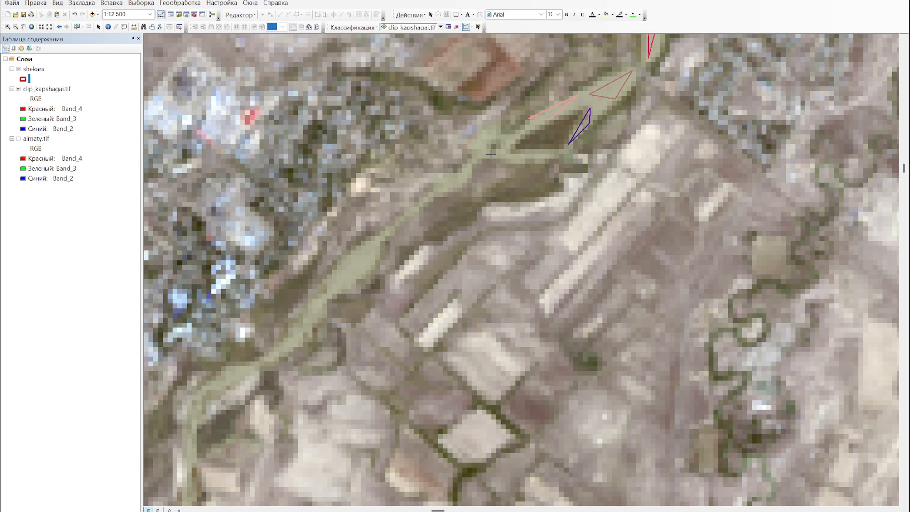
{"action": "left_click", "coordinate": [538, 152]}
{"action": "double_click", "coordinate": [518, 160]}
- Draw three triangular training samples along the river's narrowing southwestern stretch below the branching section
{"action": "left_click", "coordinate": [342, 272]}
{"action": "left_click", "coordinate": [383, 246]}
{"action": "double_click", "coordinate": [357, 280]}
{"action": "left_click_drag", "start_coordinate": [391, 281], "coordinate": [577, 126]}
{"action": "left_click", "coordinate": [513, 136]}
{"action": "left_click", "coordinate": [483, 189]}
{"action": "double_click", "coordinate": [512, 163]}
{"action": "left_click_drag", "start_coordinate": [424, 216], "coordinate": [489, 139]}
{"action": "left_click", "coordinate": [502, 140]}
{"action": "left_click", "coordinate": [458, 165]}
{"action": "double_click", "coordinate": [445, 192]}
- Draw four triangular training samples on the reservoir's northern water, around the island and beside the northern shore
{"action": "left_click_drag", "start_coordinate": [471, 218], "coordinate": [527, 103]}
{"action": "scroll", "coordinate": [463, 248], "scroll_direction": "up", "scroll_amount": 2}
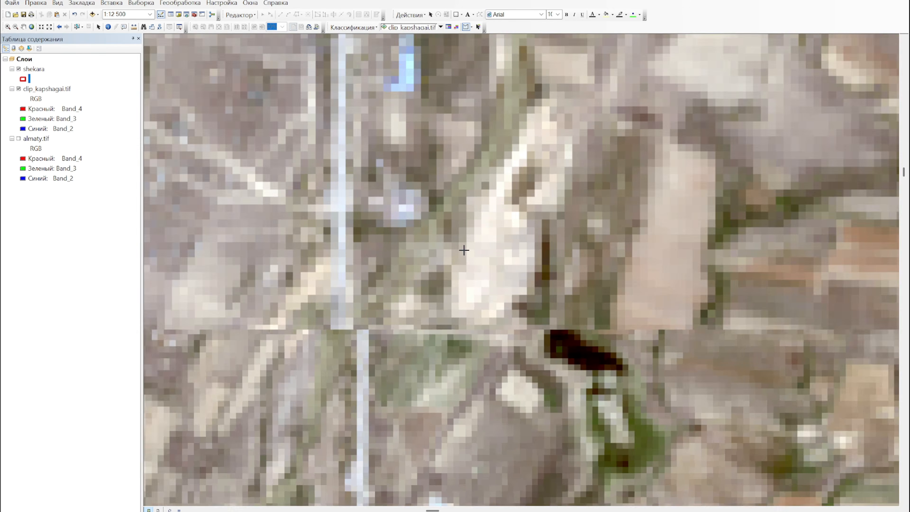
{"action": "scroll", "coordinate": [504, 267], "scroll_direction": "up", "scroll_amount": 3}
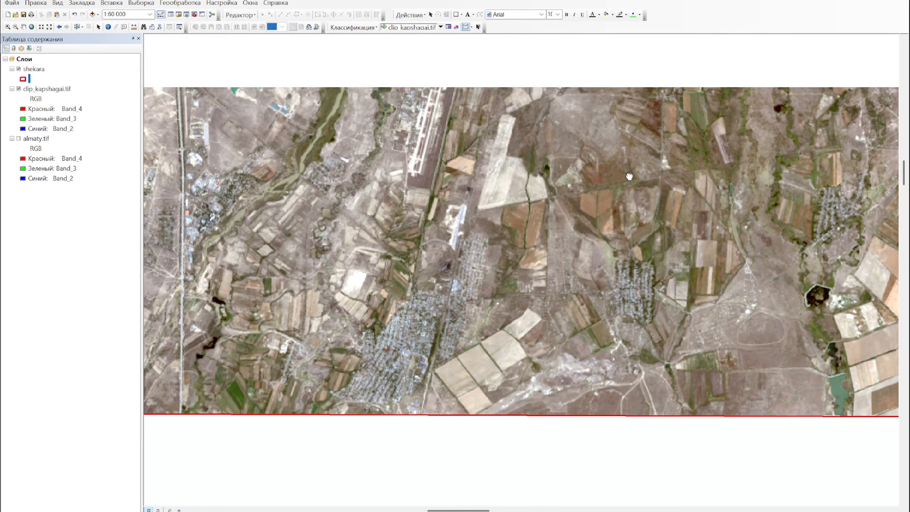
{"action": "scroll", "coordinate": [604, 259], "scroll_direction": "down", "scroll_amount": 3}
{"action": "scroll", "coordinate": [604, 259], "scroll_direction": "up", "scroll_amount": 3}
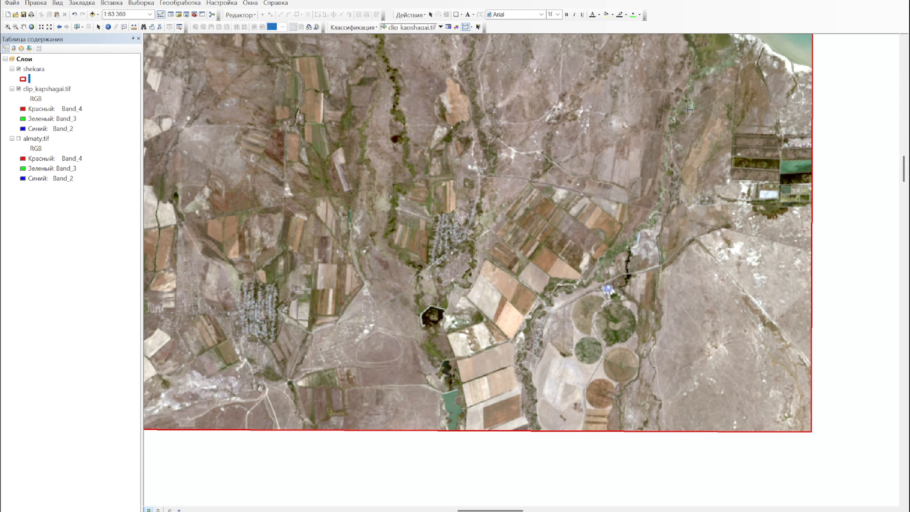
{"action": "scroll", "coordinate": [689, 109], "scroll_direction": "up", "scroll_amount": 2}
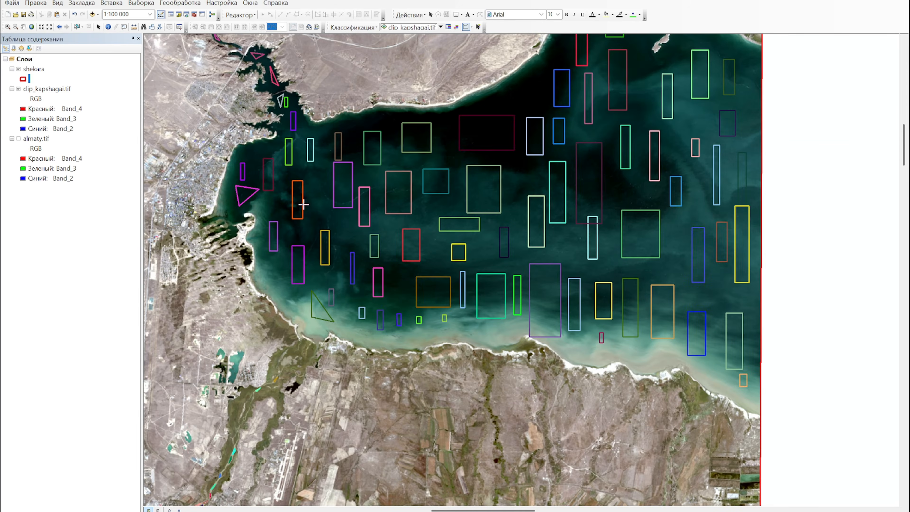
{"action": "left_click_drag", "start_coordinate": [314, 228], "coordinate": [406, 334]}
{"action": "left_click", "coordinate": [769, 157]}
{"action": "left_click", "coordinate": [811, 181]}
{"action": "double_click", "coordinate": [780, 172]}
{"action": "left_click", "coordinate": [735, 151]}
{"action": "left_click", "coordinate": [719, 186]}
{"action": "double_click", "coordinate": [749, 165]}
{"action": "left_click", "coordinate": [741, 218]}
{"action": "double_click", "coordinate": [733, 261]}
{"action": "left_click", "coordinate": [590, 237]}
{"action": "left_click", "coordinate": [632, 214]}
{"action": "double_click", "coordinate": [617, 248]}
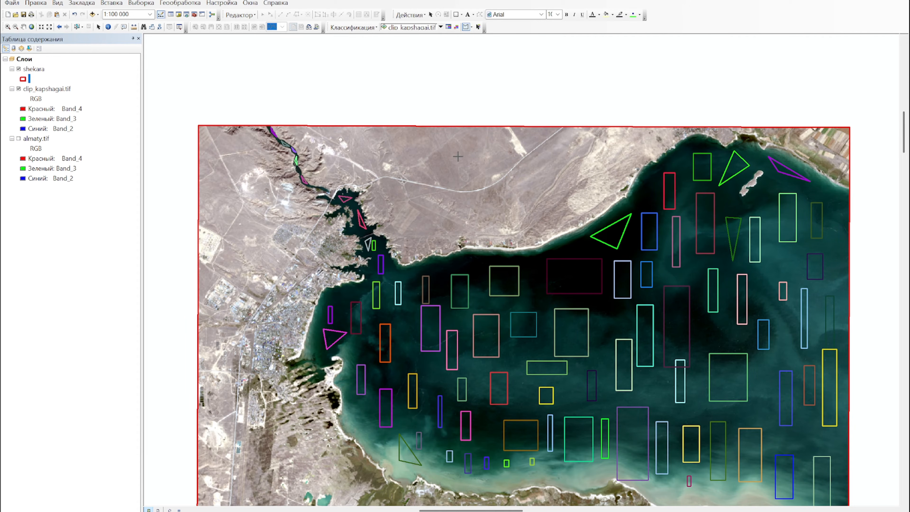
- Open the Training Sample Manager, move it clear of the lake and enlarge it to show more classes
{"action": "left_click", "coordinate": [448, 27]}
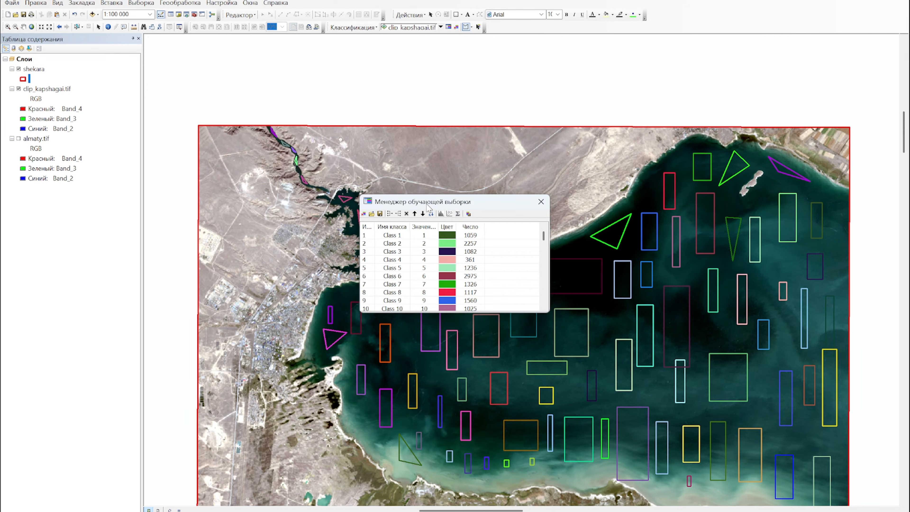
{"action": "left_click_drag", "start_coordinate": [429, 204], "coordinate": [479, 73]}
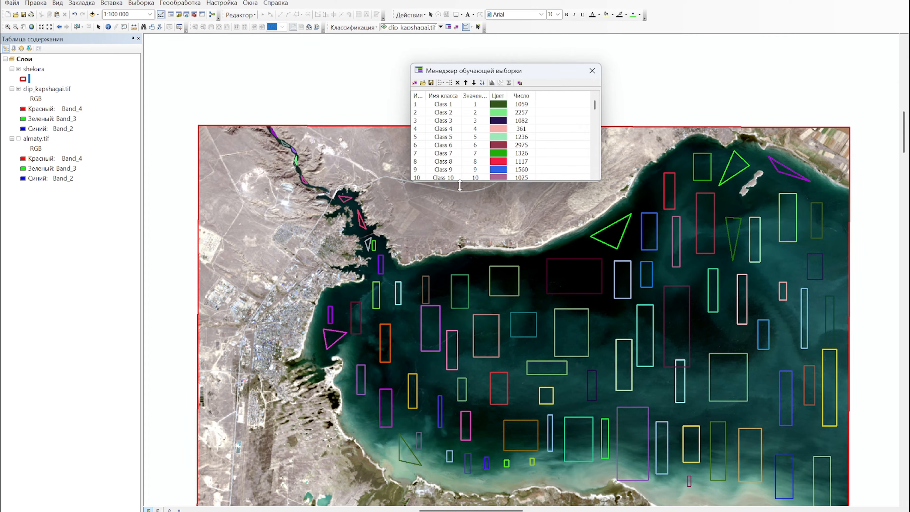
{"action": "left_click_drag", "start_coordinate": [461, 183], "coordinate": [463, 437]}
- Select all the water samples from Class 1 to Class 98 and merge them into one class
{"action": "left_click", "coordinate": [417, 102]}
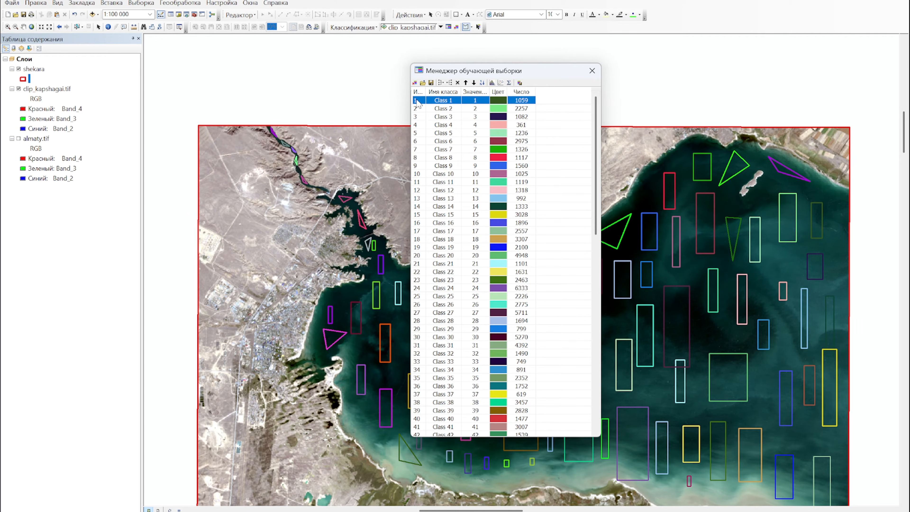
{"action": "scroll", "coordinate": [446, 167], "scroll_direction": "down", "scroll_amount": 19}
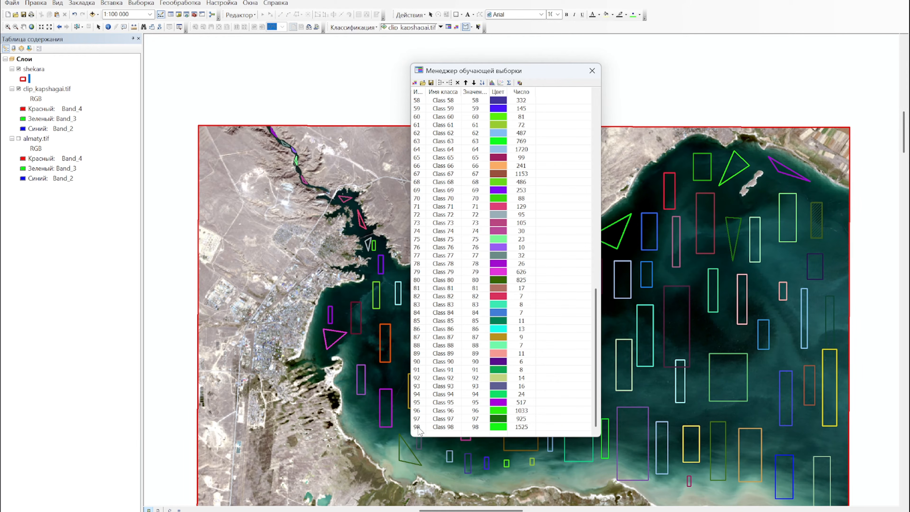
{"action": "left_click", "coordinate": [417, 427], "text": "shift"}
{"action": "scroll", "coordinate": [460, 301], "scroll_direction": "up", "scroll_amount": 19}
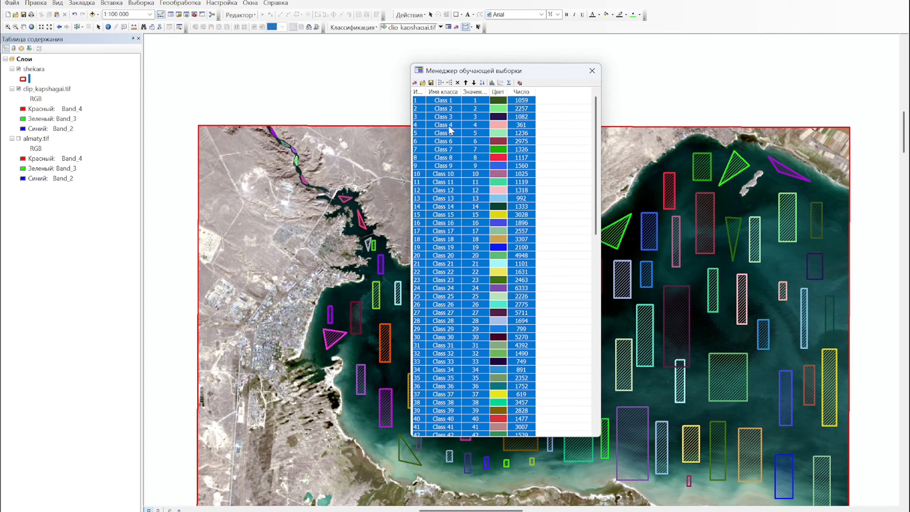
{"action": "scroll", "coordinate": [441, 252], "scroll_direction": "down", "scroll_amount": 19}
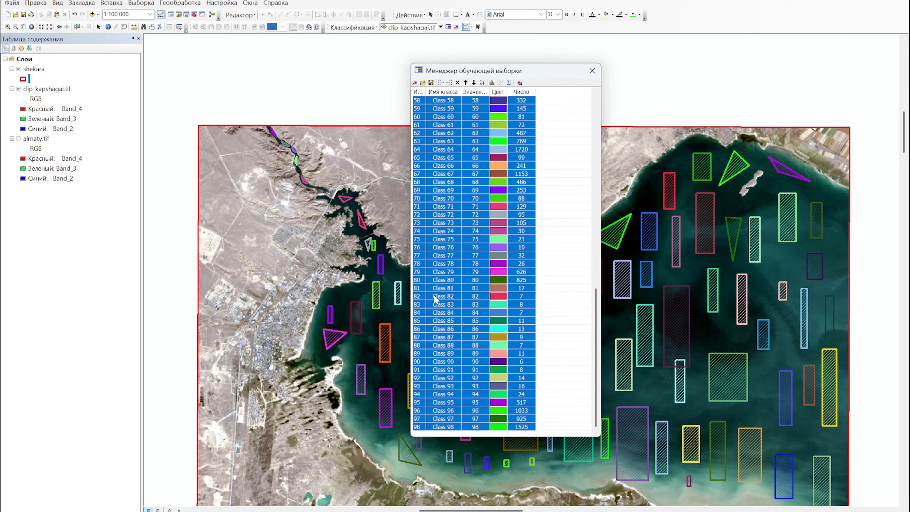
{"action": "scroll", "coordinate": [437, 279], "scroll_direction": "up", "scroll_amount": 19}
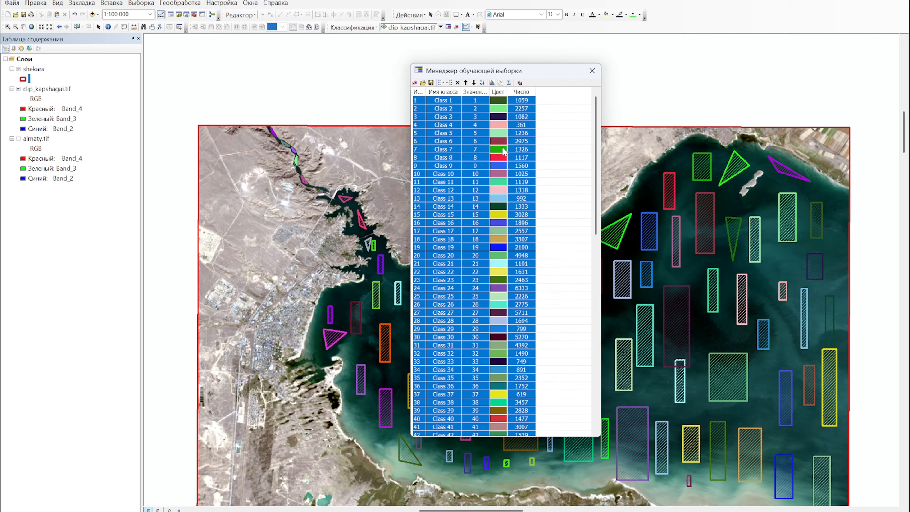
{"action": "left_click", "coordinate": [441, 83]}
{"action": "left_click", "coordinate": [478, 122]}
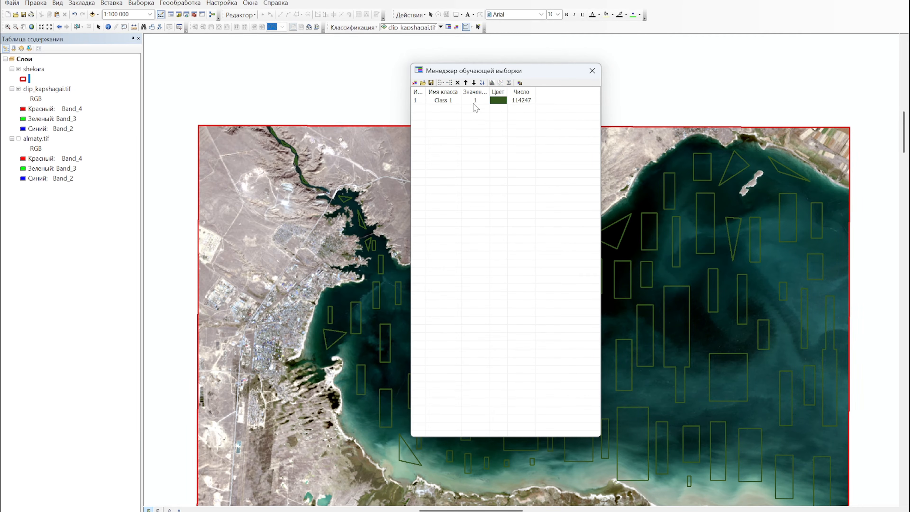
- Rename the merged class "Су нысандары", set its colour to blue and close the Training Sample Manager
{"action": "left_click", "coordinate": [449, 102]}
{"action": "left_click", "coordinate": [449, 102]}
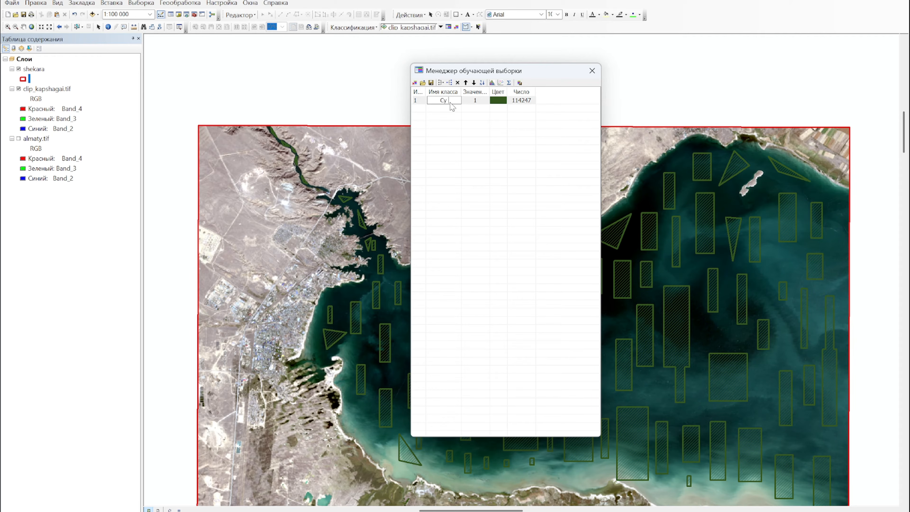
{"action": "type", "text": "Су нысанлары"}
{"action": "left_click", "coordinate": [452, 103]}
{"action": "type", "text": "д"}
{"action": "left_click", "coordinate": [503, 102]}
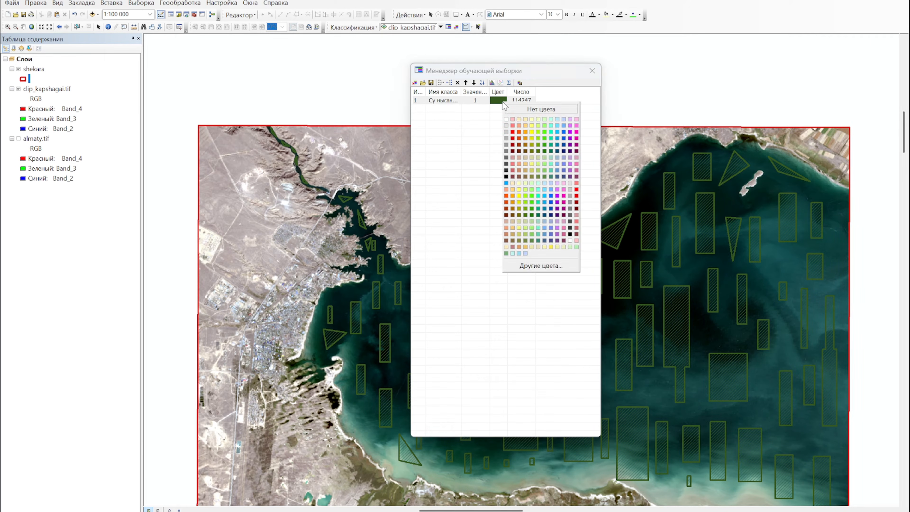
{"action": "left_click", "coordinate": [565, 132]}
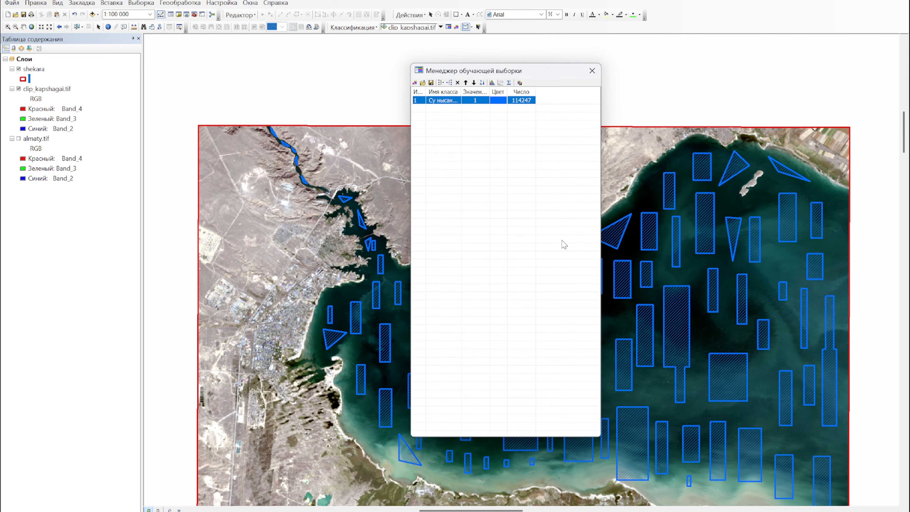
{"action": "left_click", "coordinate": [593, 72]}
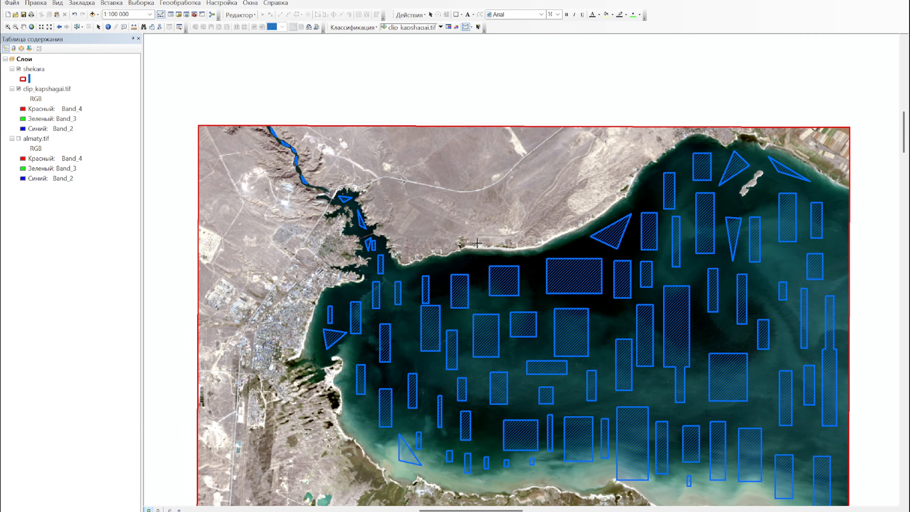
{"action": "scroll", "coordinate": [609, 242], "scroll_direction": "up", "scroll_amount": 3}
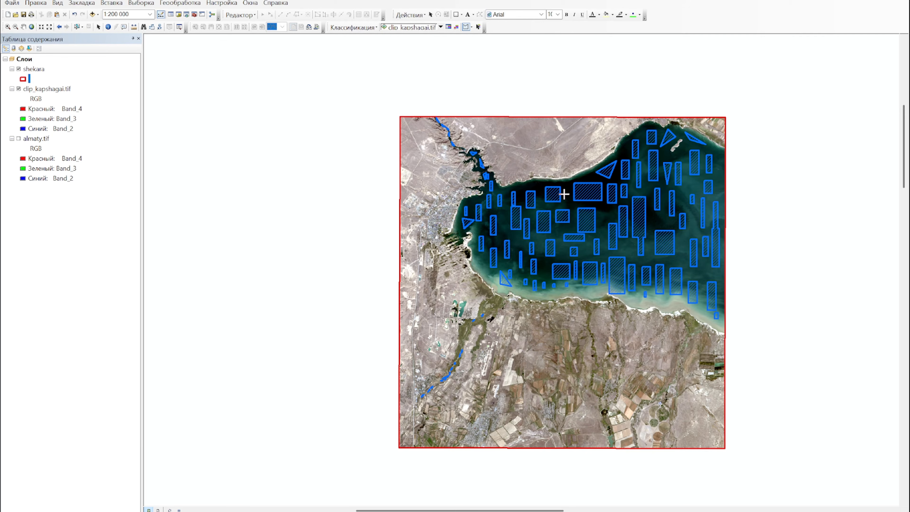
{"action": "scroll", "coordinate": [537, 197], "scroll_direction": "down", "scroll_amount": 2}
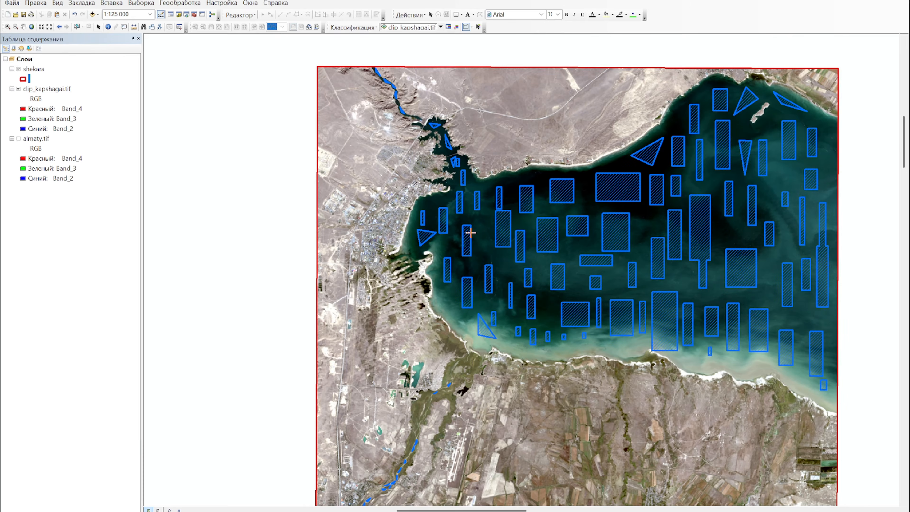
{"action": "scroll", "coordinate": [498, 270], "scroll_direction": "down", "scroll_amount": 3}
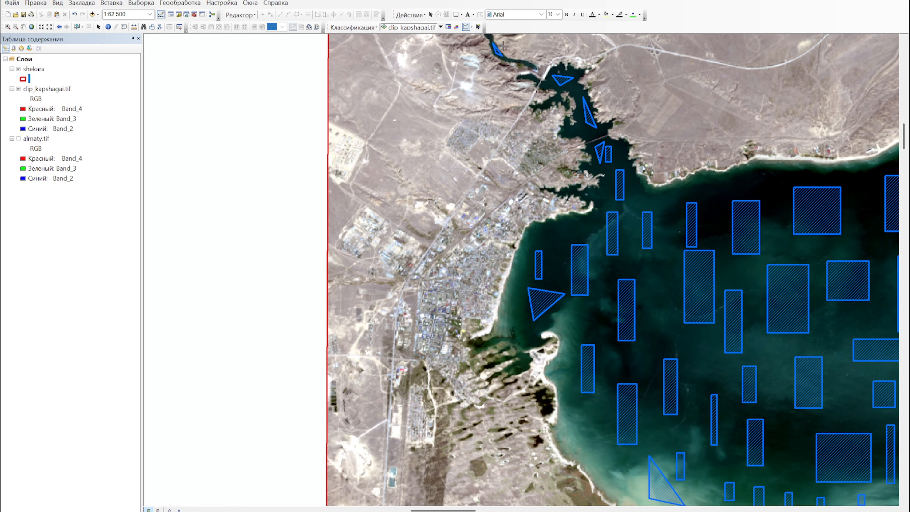
{"action": "left_click", "coordinate": [461, 14]}
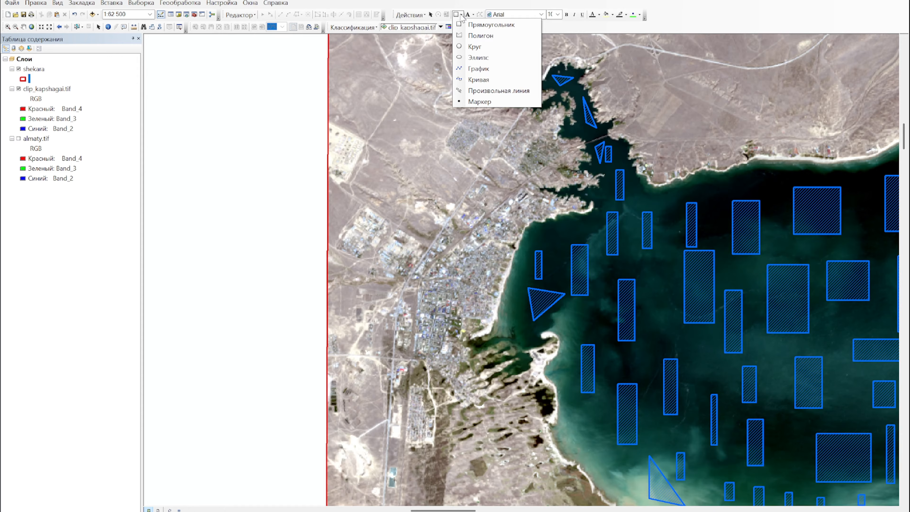
{"action": "left_click", "coordinate": [465, 27]}
{"action": "scroll", "coordinate": [466, 268], "scroll_direction": "up", "scroll_amount": 1}
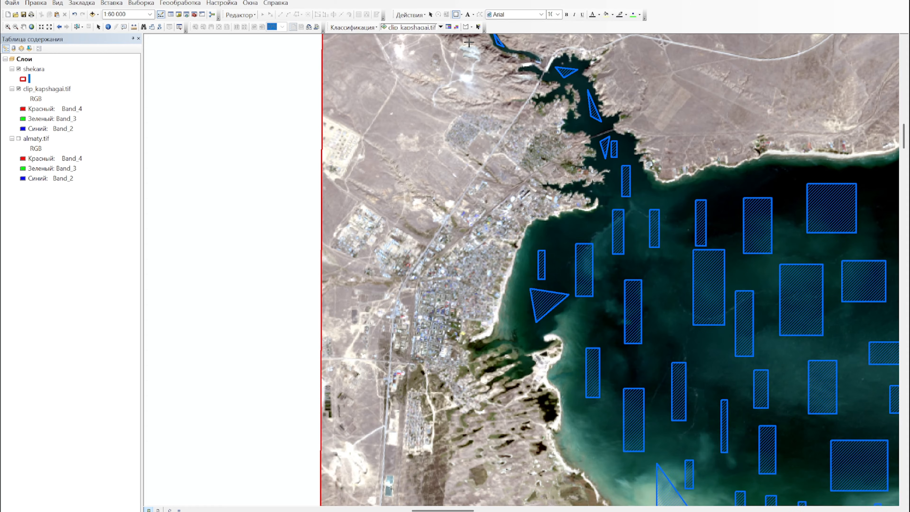
- Draw rectangular training samples over the central and northern blocks of the lakeside town and its northwestern outskirts
{"action": "left_click", "coordinate": [472, 27]}
{"action": "left_click", "coordinate": [475, 37]}
{"action": "left_click", "coordinate": [472, 27]}
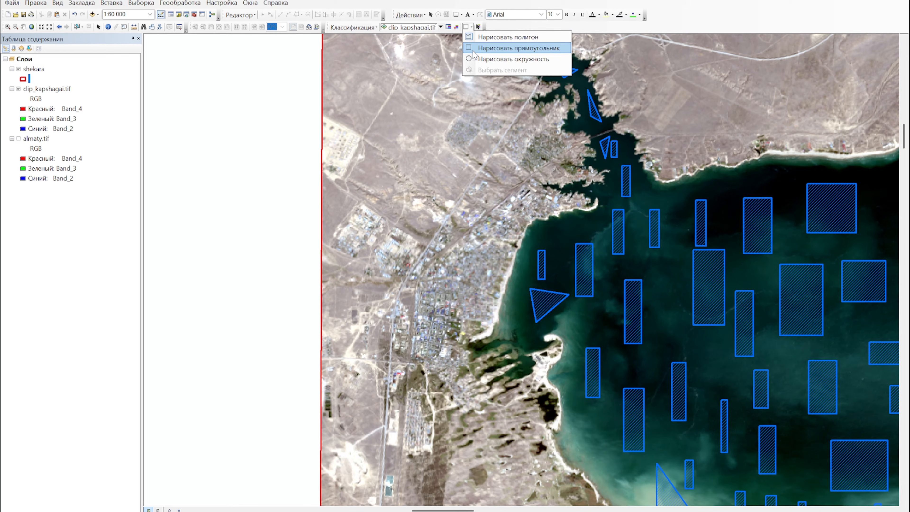
{"action": "left_click", "coordinate": [475, 48]}
{"action": "scroll", "coordinate": [454, 298], "scroll_direction": "up", "scroll_amount": 2}
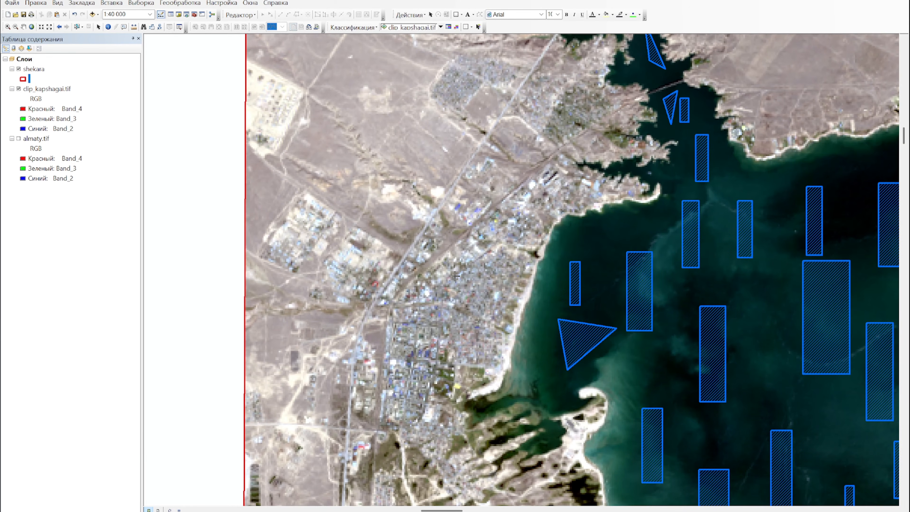
{"action": "mouse_move", "coordinate": [453, 276]}
{"action": "left_mouse_down"}
{"action": "mouse_move", "coordinate": [459, 322]}
{"action": "mouse_move", "coordinate": [478, 319]}
{"action": "left_mouse_up"}
{"action": "left_click_drag", "start_coordinate": [491, 269], "coordinate": [496, 312]}
{"action": "left_click_drag", "start_coordinate": [508, 242], "coordinate": [513, 270]}
{"action": "left_click_drag", "start_coordinate": [530, 204], "coordinate": [531, 218]}
{"action": "mouse_move", "coordinate": [541, 176]}
{"action": "left_mouse_down"}
{"action": "mouse_move", "coordinate": [554, 200]}
{"action": "mouse_move", "coordinate": [582, 207]}
{"action": "left_mouse_up"}
{"action": "left_click_drag", "start_coordinate": [338, 252], "coordinate": [357, 279]}
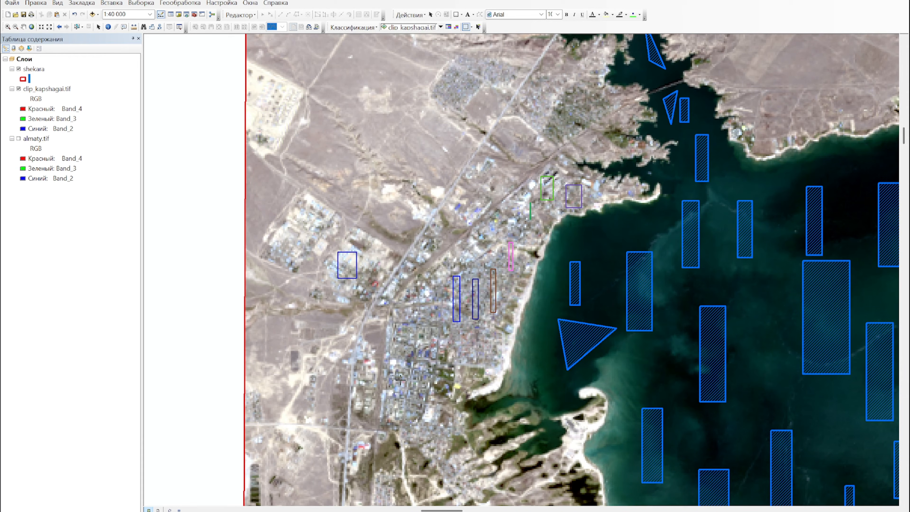
- Draw rectangular training samples over the lakeside town's southern blocks, the housing area south of it and its western districts
{"action": "left_click_drag", "start_coordinate": [407, 317], "coordinate": [420, 410]}
{"action": "left_click_drag", "start_coordinate": [434, 334], "coordinate": [447, 368]}
{"action": "left_click_drag", "start_coordinate": [463, 335], "coordinate": [476, 358]}
{"action": "key", "text": "Down"}
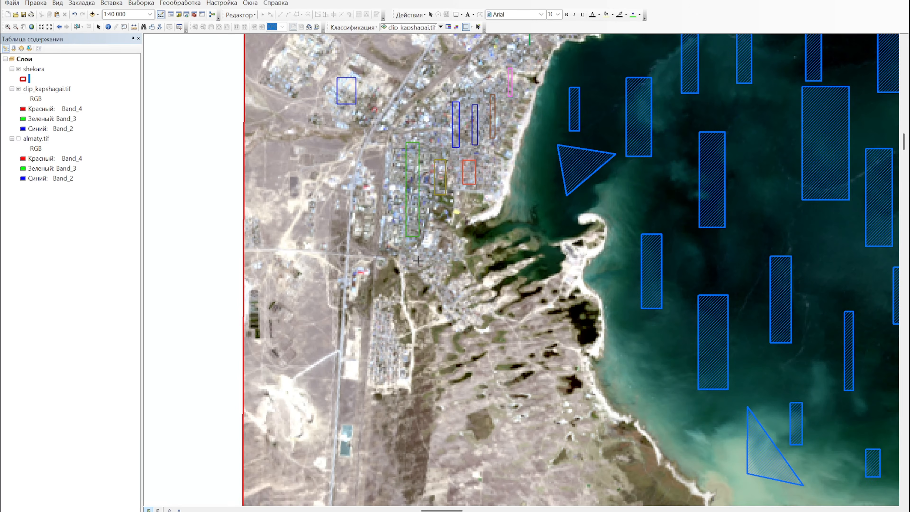
{"action": "mouse_move", "coordinate": [432, 280]}
{"action": "left_mouse_down"}
{"action": "mouse_move", "coordinate": [422, 249]}
{"action": "mouse_move", "coordinate": [462, 323]}
{"action": "left_mouse_up"}
{"action": "left_click_drag", "start_coordinate": [379, 312], "coordinate": [394, 379]}
{"action": "left_click_drag", "start_coordinate": [355, 171], "coordinate": [364, 216]}
{"action": "left_click_drag", "start_coordinate": [408, 132], "coordinate": [411, 139]}
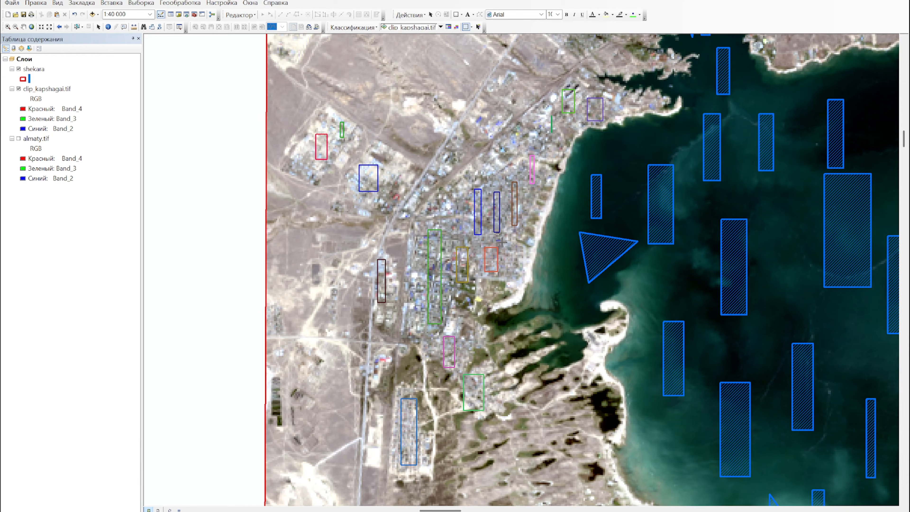
- Draw two rectangular training samples over the small settlement just east of the turquoise ponds
{"action": "scroll", "coordinate": [507, 273], "scroll_direction": "down", "scroll_amount": 2}
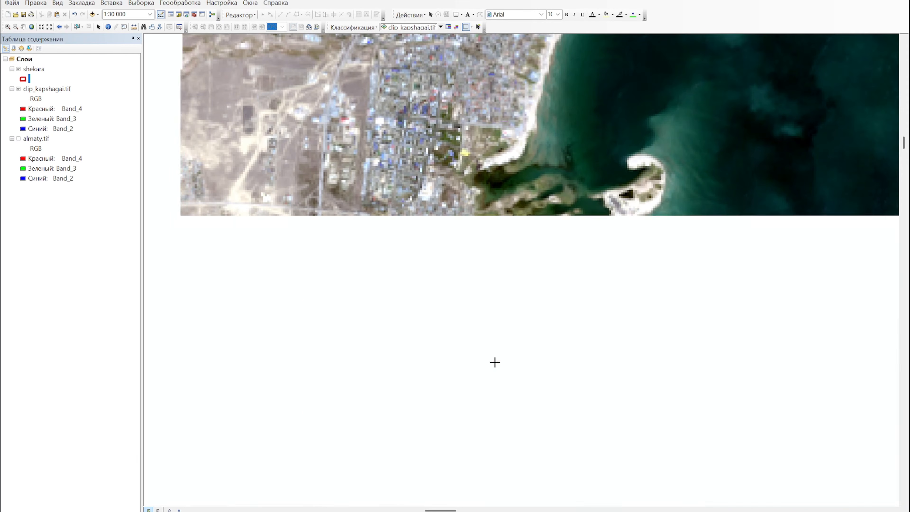
{"action": "scroll", "coordinate": [495, 362], "scroll_direction": "up", "scroll_amount": 3}
{"action": "left_click_drag", "start_coordinate": [529, 363], "coordinate": [525, 101]}
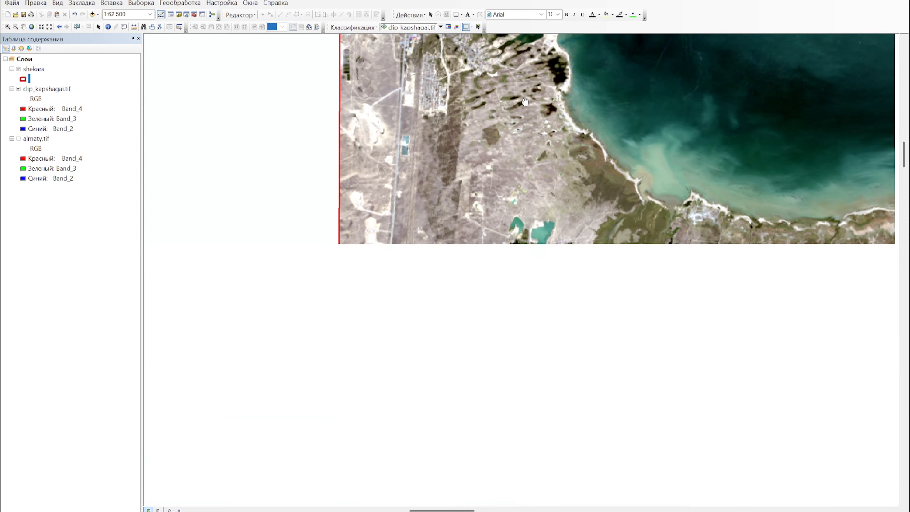
{"action": "scroll", "coordinate": [554, 267], "scroll_direction": "down", "scroll_amount": 4}
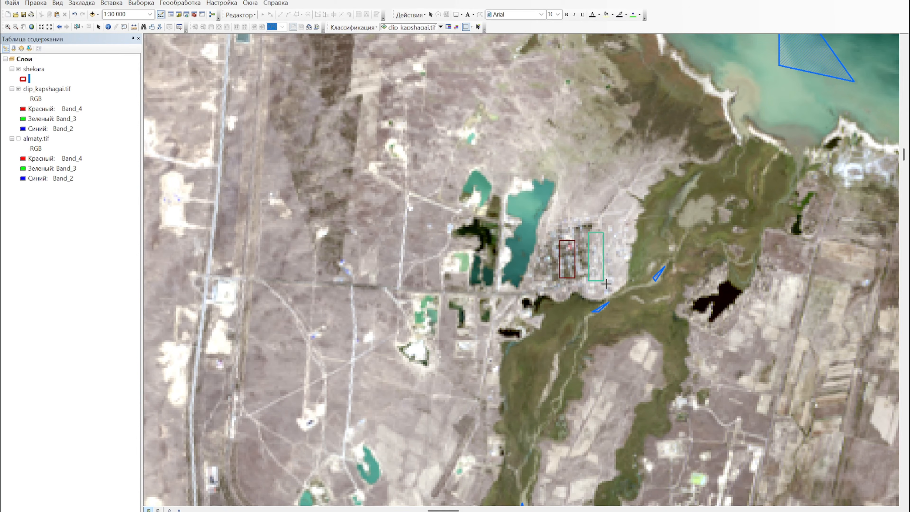
- Draw rectangular training samples over the built-up areas between the highway and the river's southwestern stretch, and west of the highway
{"action": "scroll", "coordinate": [581, 323], "scroll_direction": "up", "scroll_amount": 2}
{"action": "left_click_drag", "start_coordinate": [560, 357], "coordinate": [562, 232]}
{"action": "scroll", "coordinate": [416, 254], "scroll_direction": "down", "scroll_amount": 2}
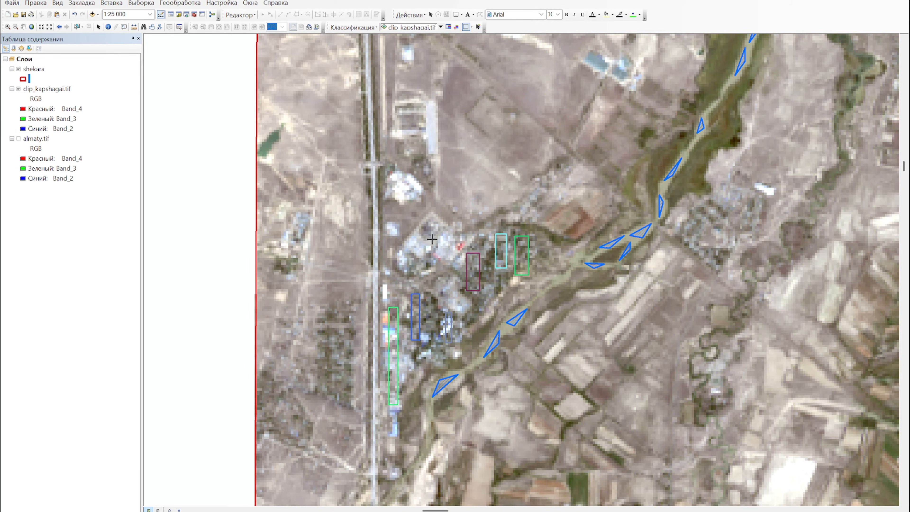
{"action": "left_click_drag", "start_coordinate": [296, 220], "coordinate": [302, 240]}
{"action": "left_click_drag", "start_coordinate": [304, 323], "coordinate": [346, 393]}
- Draw four rectangular training samples over the large settlement near the image's southern boundary
{"action": "left_click_drag", "start_coordinate": [349, 392], "coordinate": [311, 138]}
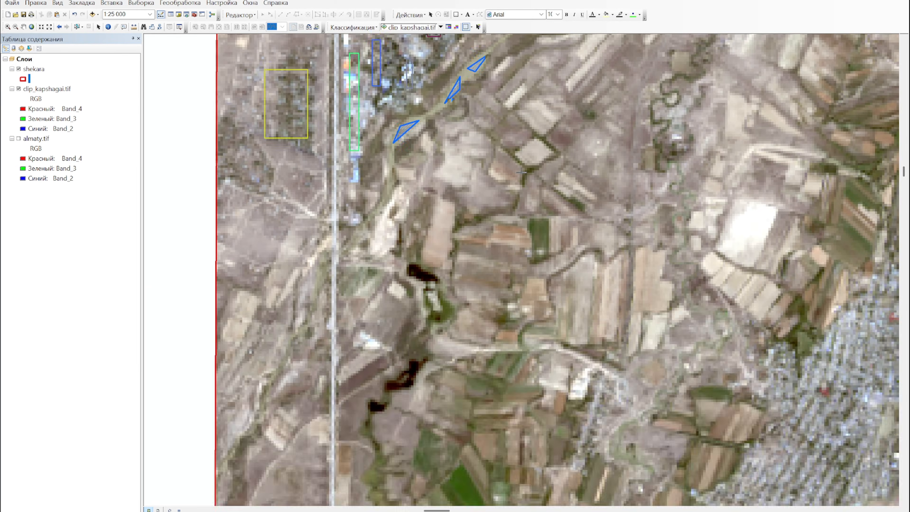
{"action": "left_click_drag", "start_coordinate": [713, 344], "coordinate": [535, 110]}
{"action": "left_click_drag", "start_coordinate": [570, 233], "coordinate": [617, 275]}
{"action": "left_click_drag", "start_coordinate": [631, 186], "coordinate": [653, 280]}
{"action": "left_click_drag", "start_coordinate": [670, 126], "coordinate": [693, 237]}
{"action": "left_click_drag", "start_coordinate": [721, 90], "coordinate": [734, 163]}
- Switch to polygon sampling and draw a triangular and a four-sided training sample over the large settlement's northern part
{"action": "left_click", "coordinate": [471, 26]}
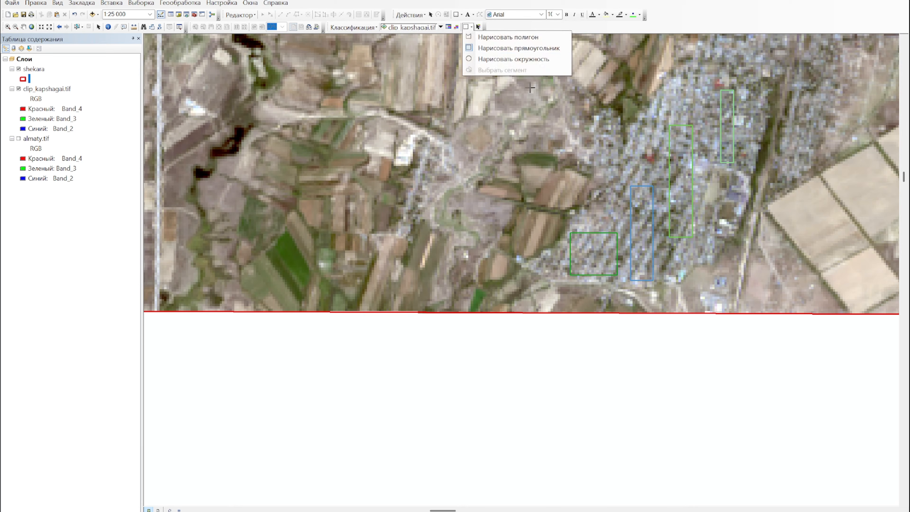
{"action": "left_click", "coordinate": [502, 38]}
{"action": "left_click", "coordinate": [692, 112]}
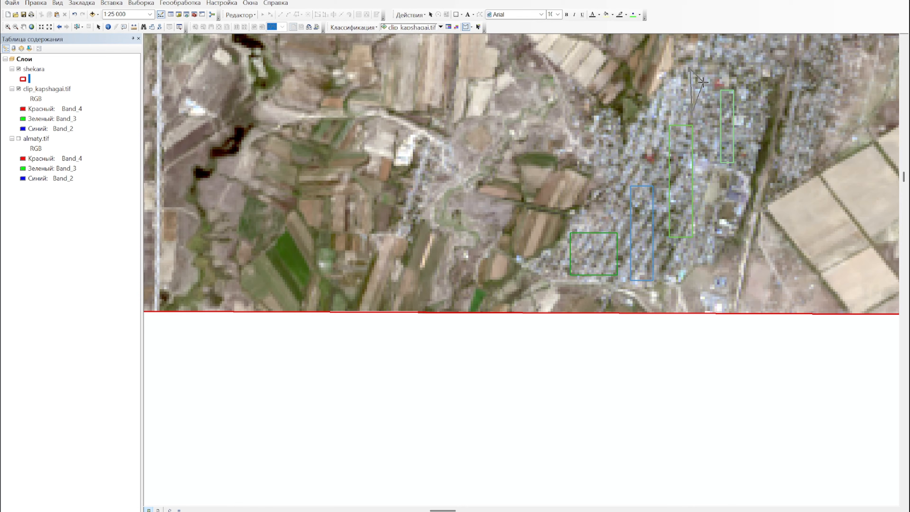
{"action": "left_click_drag", "start_coordinate": [710, 84], "coordinate": [605, 221]}
{"action": "left_click", "coordinate": [617, 209]}
{"action": "left_click", "coordinate": [615, 170]}
{"action": "left_click", "coordinate": [655, 163]}
{"action": "double_click", "coordinate": [655, 210]}
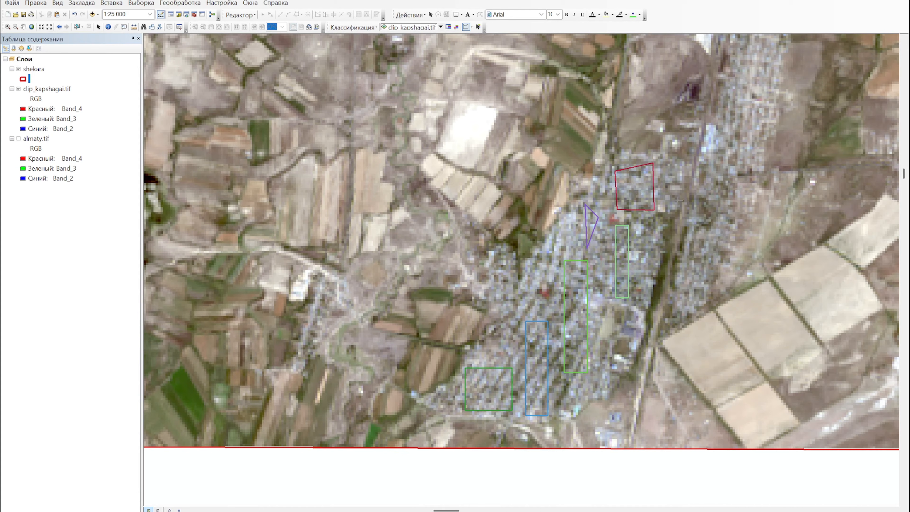
- Draw a triangular training sample over the houses east of the green strip bordering the large settlement
{"action": "left_click", "coordinate": [694, 279]}
{"action": "double_click", "coordinate": [722, 250]}
{"action": "left_click", "coordinate": [729, 143]}
{"action": "left_click", "coordinate": [756, 143]}
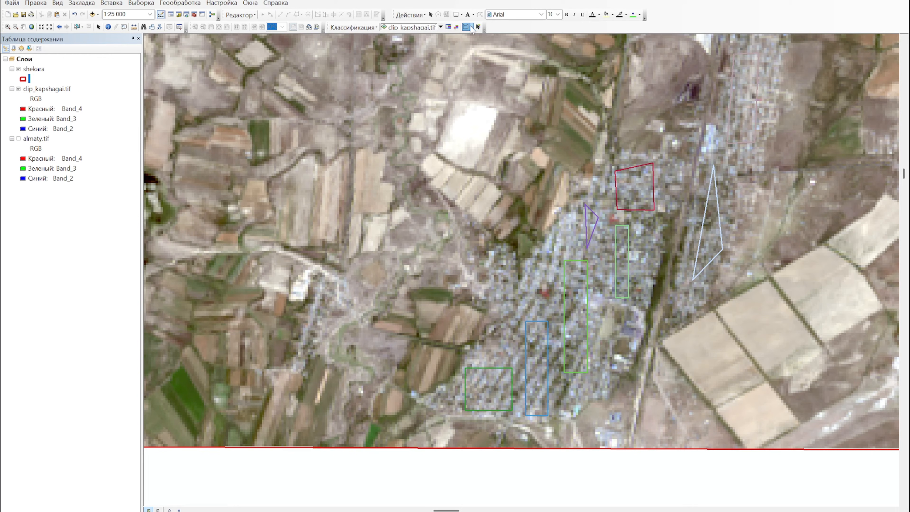
- Switch back to rectangle sampling and draw training samples over the large settlement's western blocks and the hamlet west of it
{"action": "left_click", "coordinate": [472, 26]}
{"action": "left_click", "coordinate": [527, 47]}
{"action": "left_click_drag", "start_coordinate": [538, 271], "coordinate": [542, 312]}
{"action": "left_click_drag", "start_coordinate": [490, 257], "coordinate": [506, 302]}
{"action": "left_click_drag", "start_coordinate": [331, 283], "coordinate": [317, 339]}
- Draw rectangular training samples over the bright building by the southern boundary and the houses east of the green strip
{"action": "left_click_drag", "start_coordinate": [564, 296], "coordinate": [363, 224]}
{"action": "left_click_drag", "start_coordinate": [505, 160], "coordinate": [506, 175]}
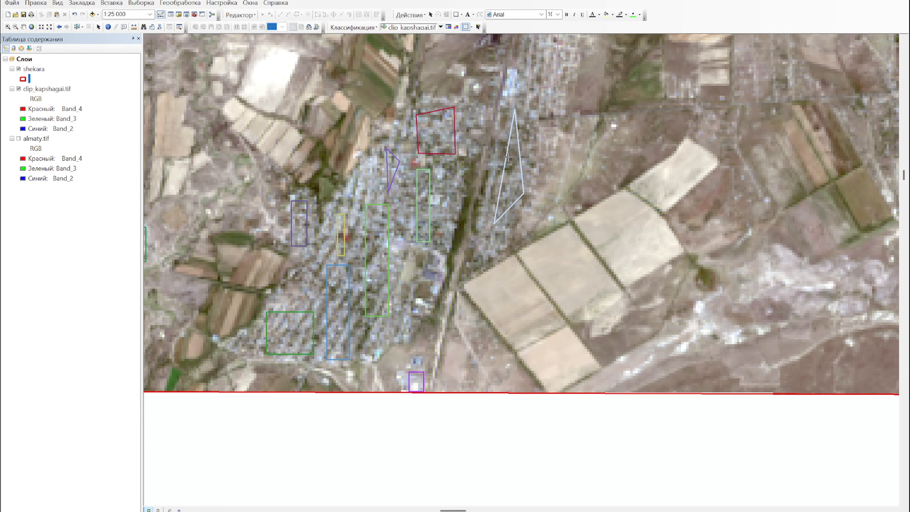
{"action": "left_click_drag", "start_coordinate": [531, 98], "coordinate": [539, 168]}
- Draw a rectangular training sample over the road where it meets the image's southern boundary
{"action": "scroll", "coordinate": [557, 247], "scroll_direction": "up", "scroll_amount": 5}
{"action": "scroll", "coordinate": [556, 247], "scroll_direction": "up", "scroll_amount": 5}
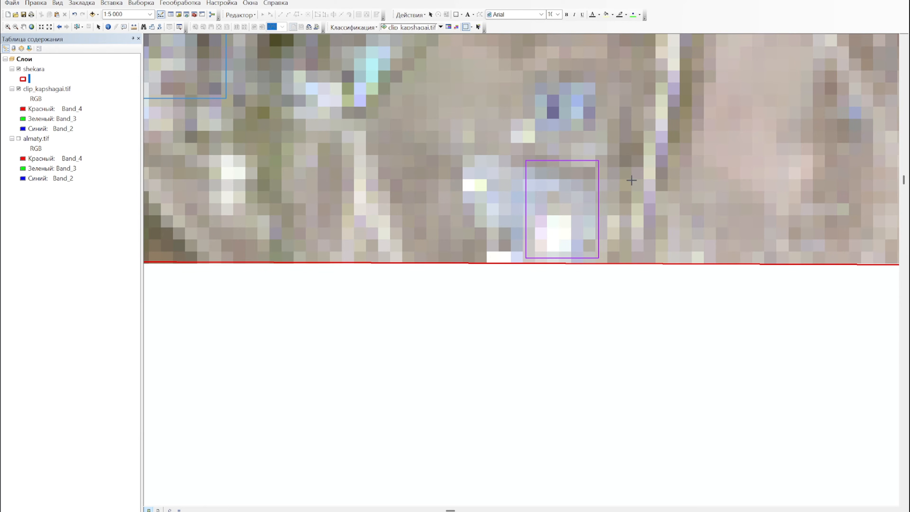
{"action": "left_click_drag", "start_coordinate": [643, 162], "coordinate": [723, 279]}
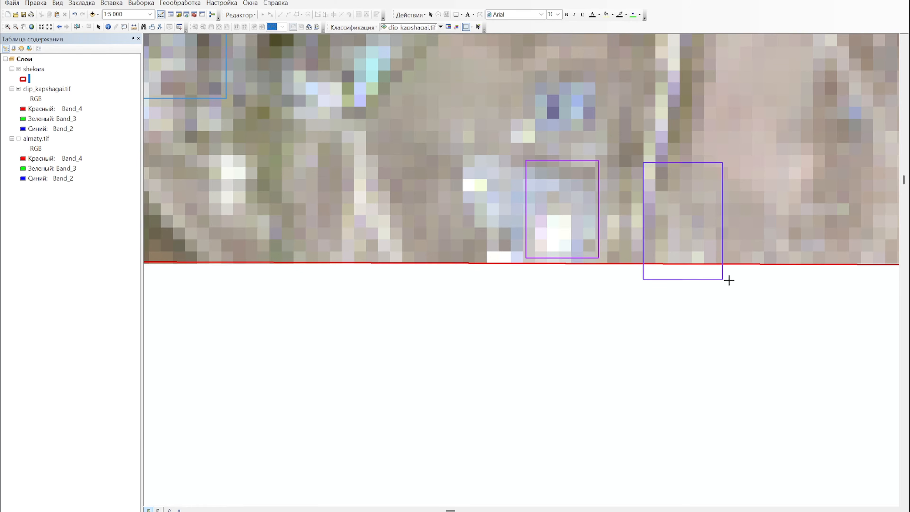
{"action": "scroll", "coordinate": [683, 269], "scroll_direction": "up", "scroll_amount": 4}
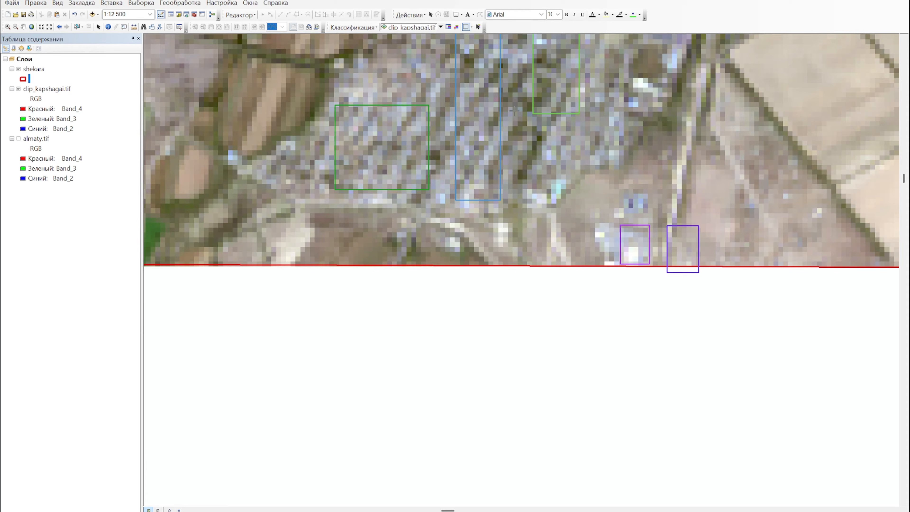
- Delete the training sample over the road at the image's southern boundary from the training sample manager
{"action": "scroll", "coordinate": [678, 252], "scroll_direction": "up", "scroll_amount": 5}
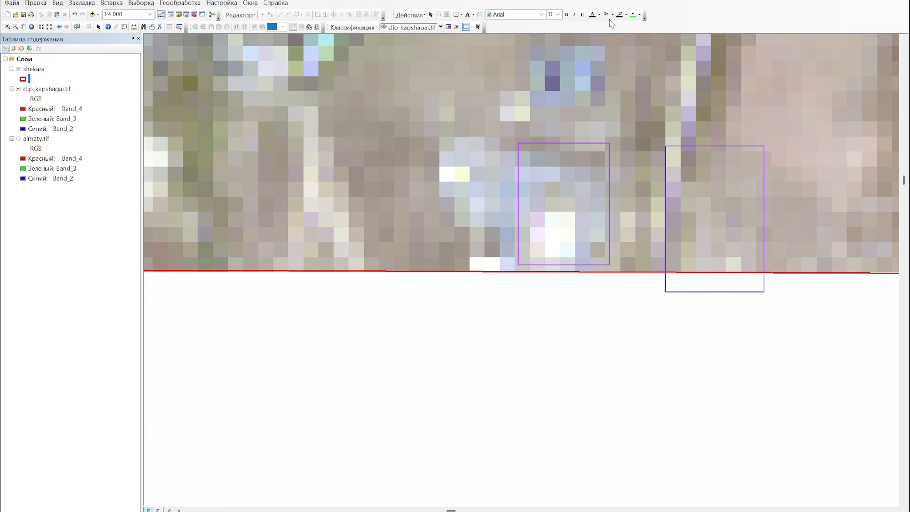
{"action": "left_click", "coordinate": [449, 27]}
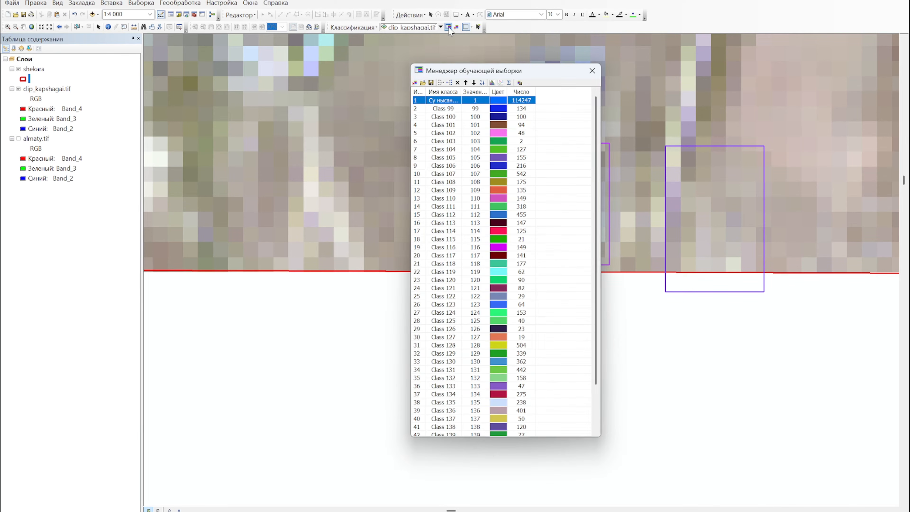
{"action": "scroll", "coordinate": [449, 242], "scroll_direction": "down", "scroll_amount": 2}
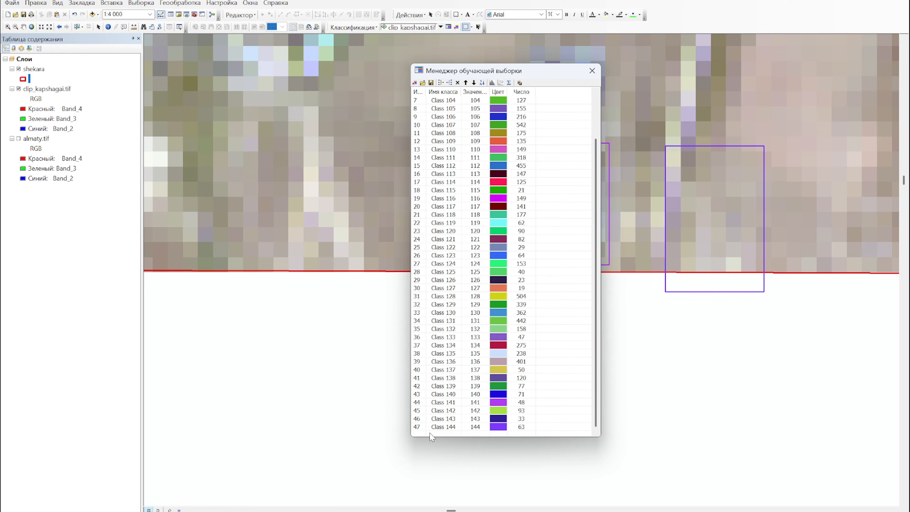
{"action": "left_click", "coordinate": [421, 428]}
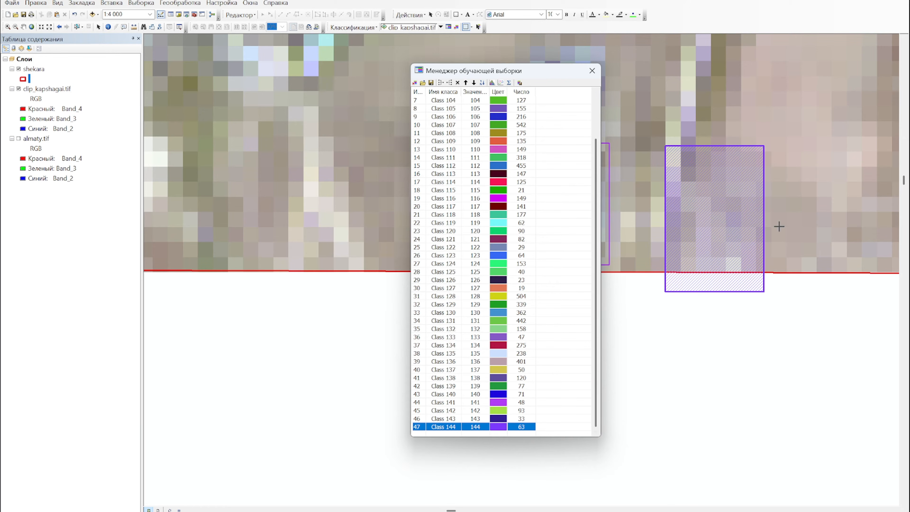
{"action": "left_click", "coordinate": [458, 82]}
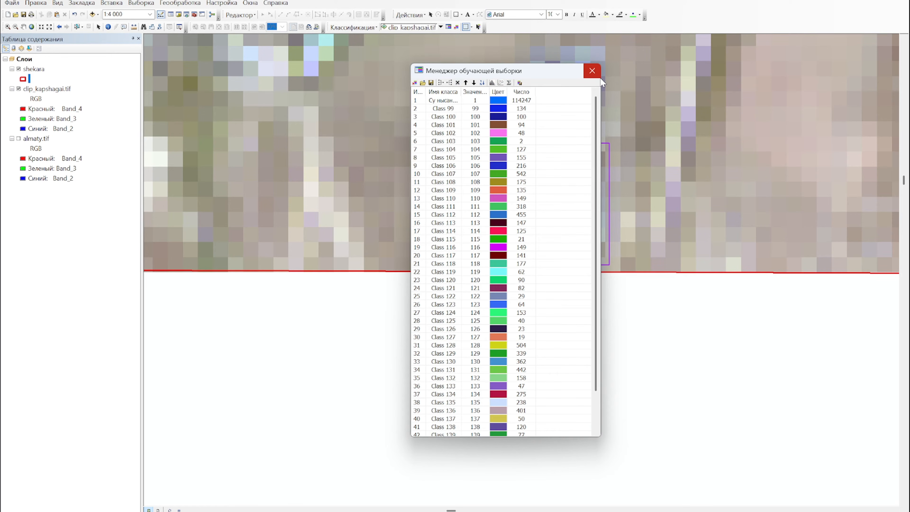
{"action": "left_click", "coordinate": [598, 75]}
- Draw a rectangular training sample over the compact village east of the large pale fields
{"action": "scroll", "coordinate": [642, 145], "scroll_direction": "down", "scroll_amount": 5}
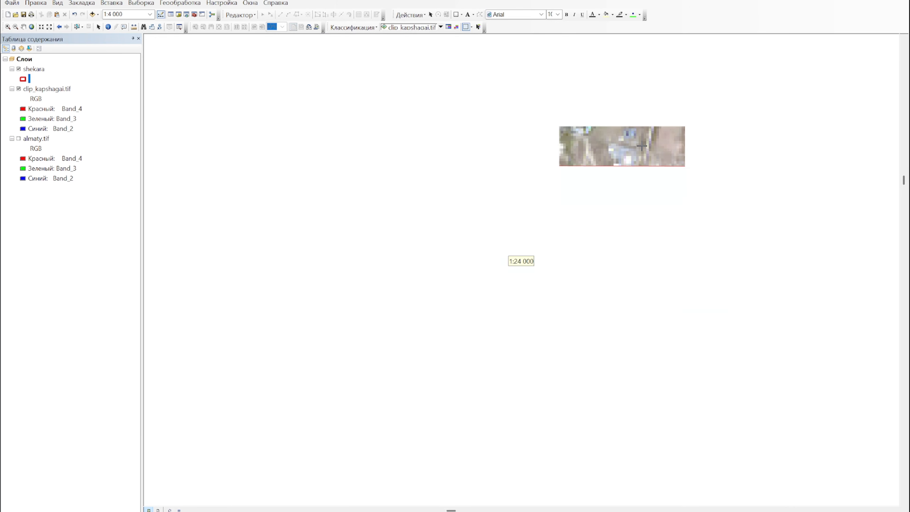
{"action": "scroll", "coordinate": [627, 154], "scroll_direction": "down", "scroll_amount": 1}
{"action": "left_click_drag", "start_coordinate": [599, 206], "coordinate": [469, 369]}
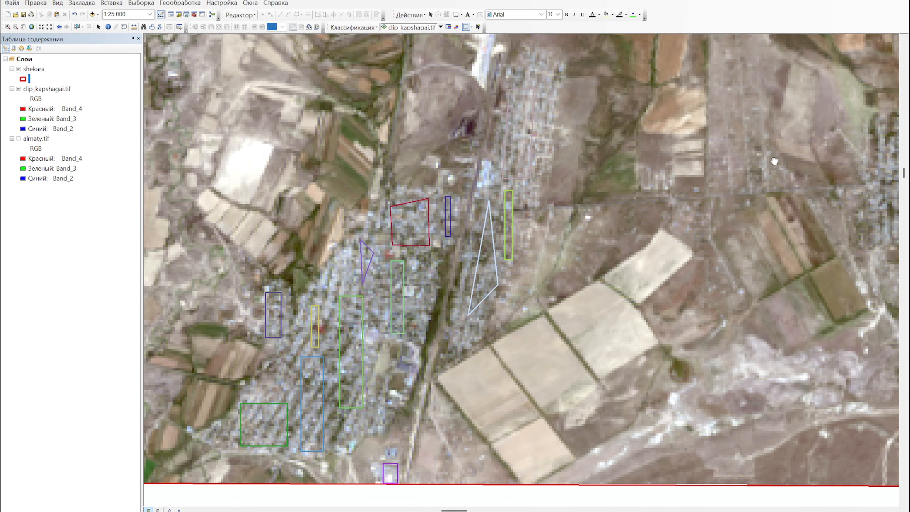
{"action": "left_click_drag", "start_coordinate": [775, 162], "coordinate": [445, 135]}
{"action": "mouse_move", "coordinate": [552, 109]}
{"action": "left_mouse_down"}
{"action": "mouse_move", "coordinate": [580, 151]}
{"action": "mouse_move", "coordinate": [609, 228]}
{"action": "left_mouse_up"}
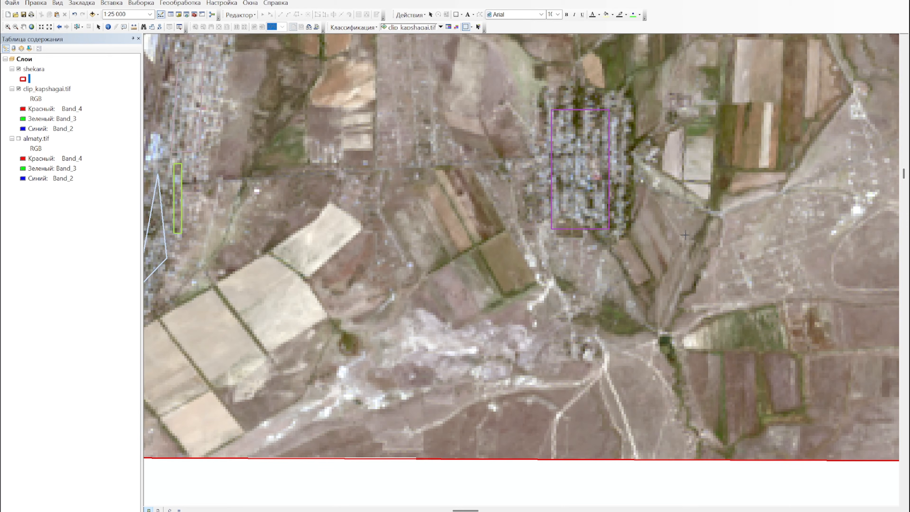
- Draw rectangular training samples over the housing blocks of the village north of the dark pond
{"action": "scroll", "coordinate": [684, 237], "scroll_direction": "up", "scroll_amount": 4}
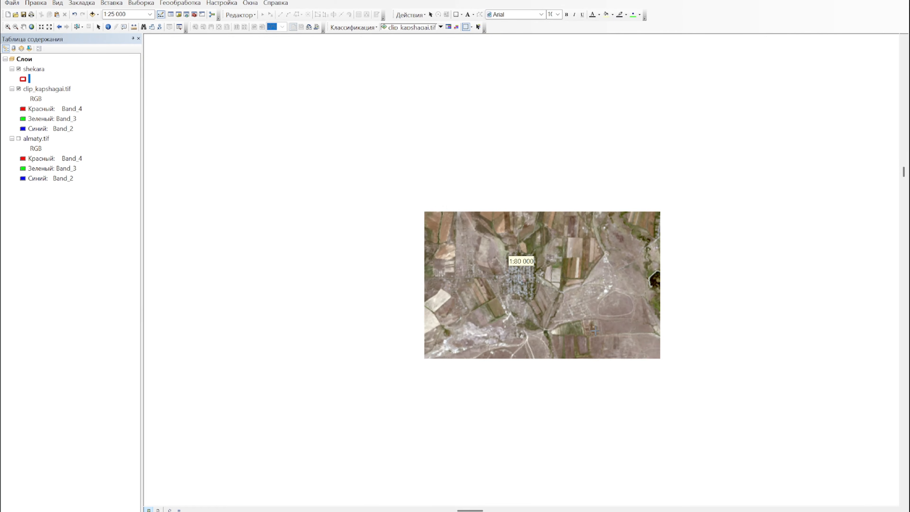
{"action": "scroll", "coordinate": [669, 210], "scroll_direction": "down", "scroll_amount": 4}
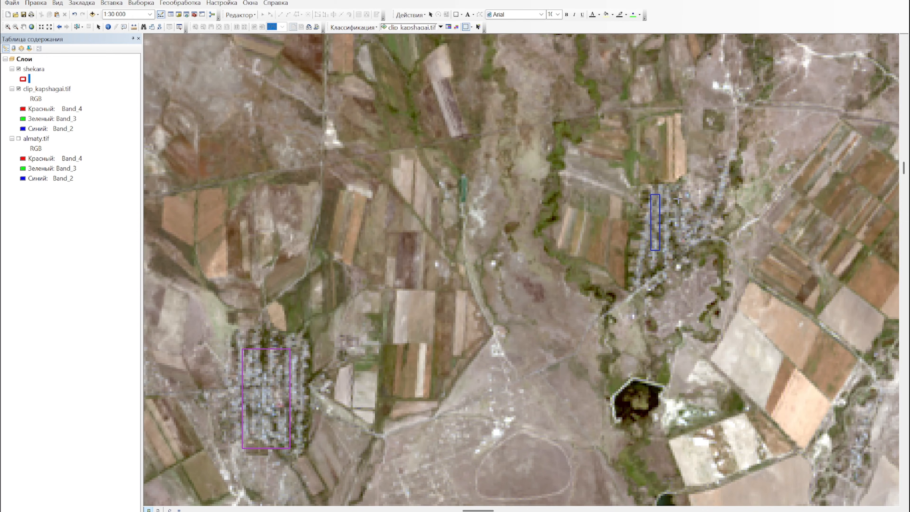
{"action": "scroll", "coordinate": [788, 366], "scroll_direction": "down", "scroll_amount": 1}
{"action": "left_click_drag", "start_coordinate": [818, 352], "coordinate": [487, 253]}
{"action": "scroll", "coordinate": [609, 289], "scroll_direction": "up", "scroll_amount": 1}
{"action": "scroll", "coordinate": [621, 318], "scroll_direction": "up", "scroll_amount": 4}
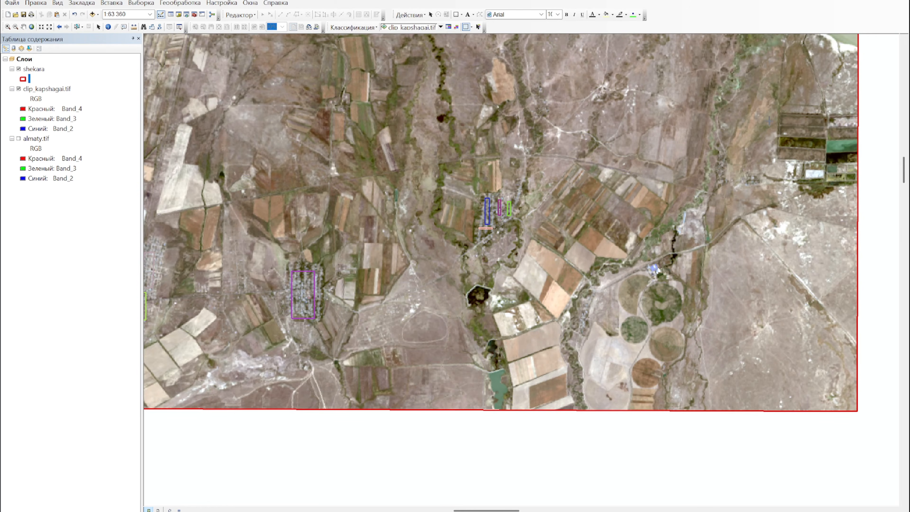
- Draw rectangular training samples over the small settlement east of the river and the houses beside the brown field west of it
{"action": "left_click_drag", "start_coordinate": [770, 121], "coordinate": [720, 219]}
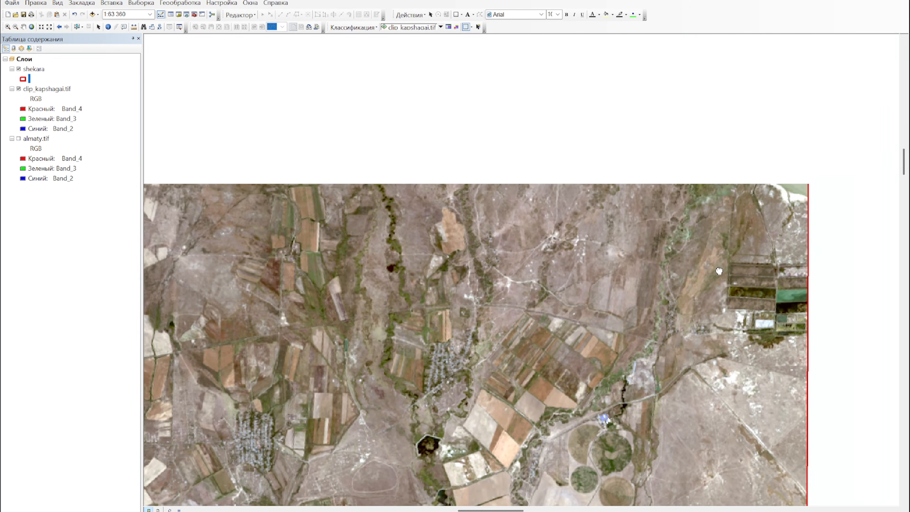
{"action": "left_click_drag", "start_coordinate": [209, 276], "coordinate": [444, 276]}
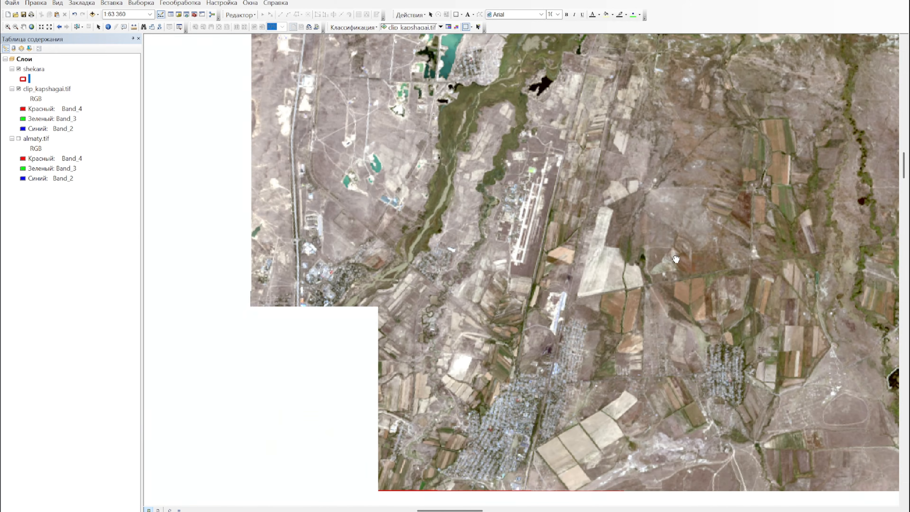
{"action": "scroll", "coordinate": [437, 266], "scroll_direction": "down", "scroll_amount": 3}
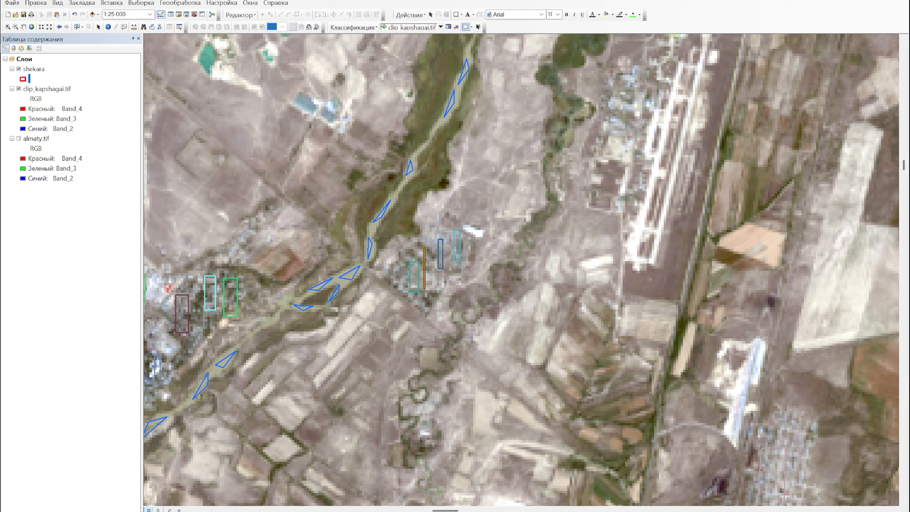
{"action": "key", "text": "Left"}
{"action": "key", "text": "Up"}
{"action": "left_click_drag", "start_coordinate": [342, 274], "coordinate": [363, 289]}
{"action": "scroll", "coordinate": [363, 289], "scroll_direction": "up", "scroll_amount": 3}
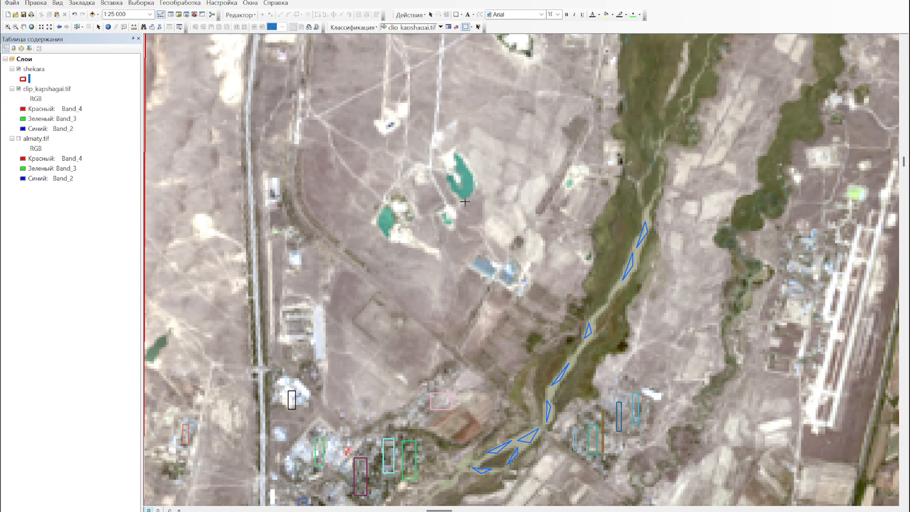
- Draw rectangular training samples over the buildings west of the airfield runway
{"action": "scroll", "coordinate": [592, 223], "scroll_direction": "down", "scroll_amount": 3}
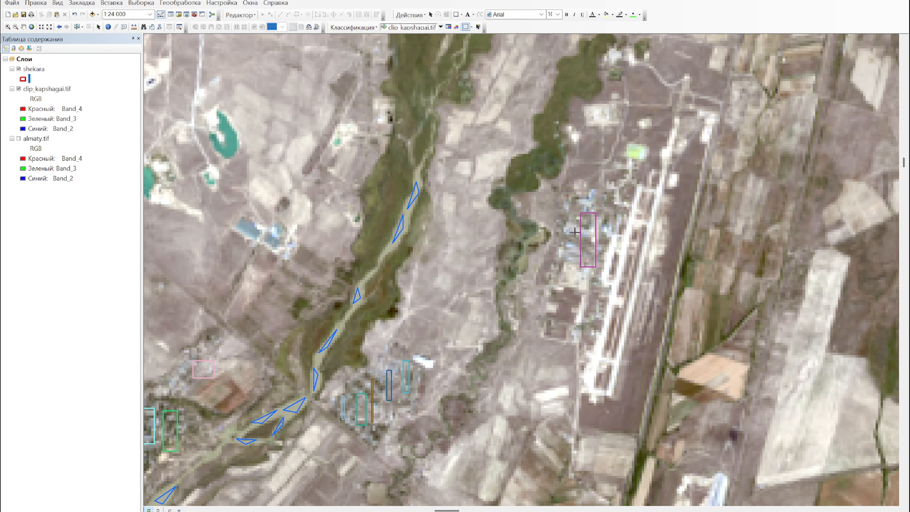
{"action": "scroll", "coordinate": [629, 156], "scroll_direction": "up", "scroll_amount": 3}
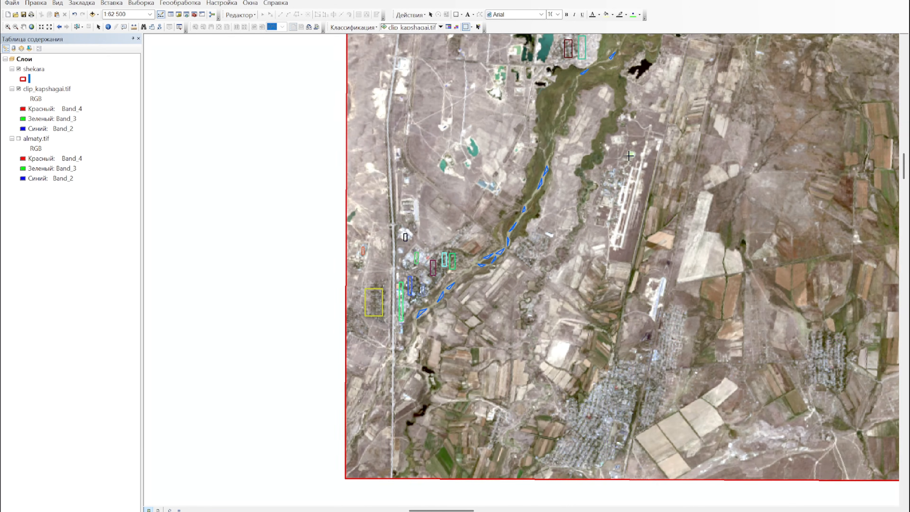
{"action": "scroll", "coordinate": [732, 363], "scroll_direction": "down", "scroll_amount": 3}
{"action": "scroll", "coordinate": [733, 363], "scroll_direction": "up", "scroll_amount": 6}
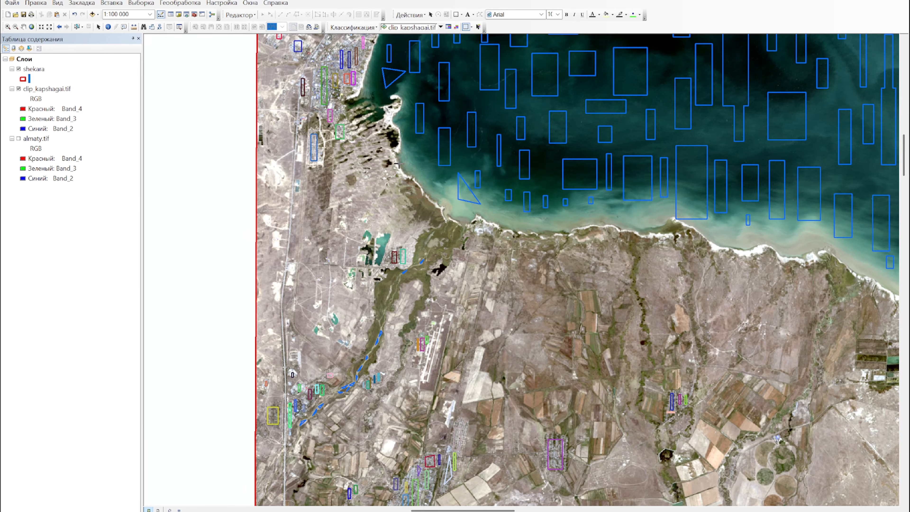
- Draw rectangular training samples over the settlements and shoreline buildings west of the reservoir's narrow northwestern inlet
{"action": "scroll", "coordinate": [475, 149], "scroll_direction": "down", "scroll_amount": 6}
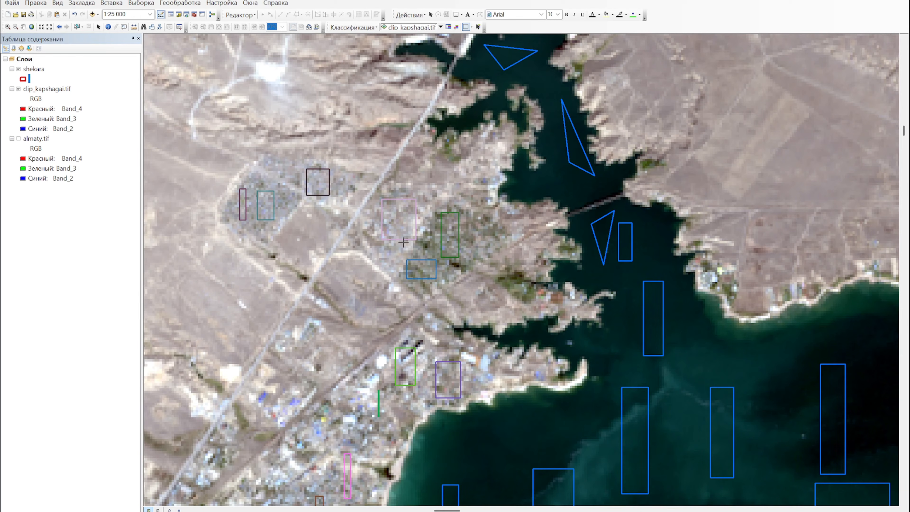
{"action": "left_click_drag", "start_coordinate": [509, 267], "coordinate": [429, 205]}
{"action": "left_click_drag", "start_coordinate": [395, 298], "coordinate": [432, 320]}
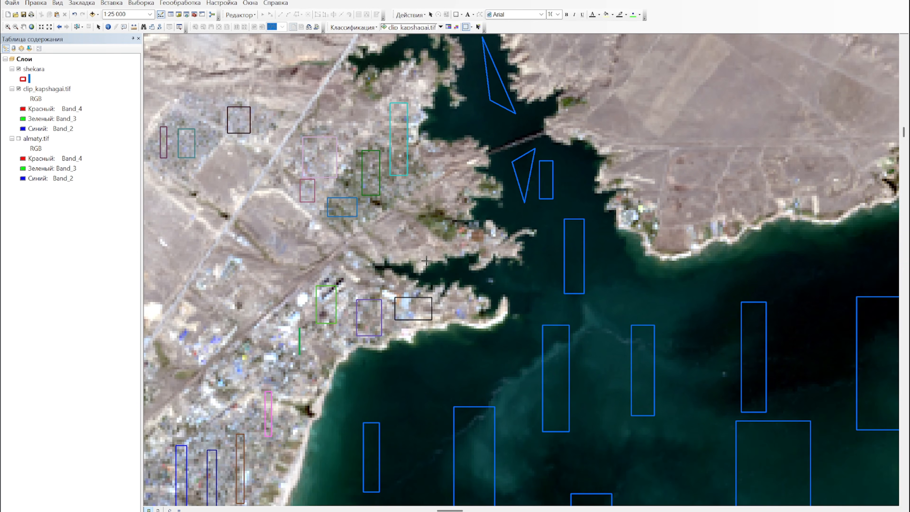
{"action": "left_click_drag", "start_coordinate": [432, 218], "coordinate": [471, 249]}
{"action": "left_click_drag", "start_coordinate": [468, 233], "coordinate": [487, 247]}
{"action": "scroll", "coordinate": [518, 305], "scroll_direction": "up", "scroll_amount": 1}
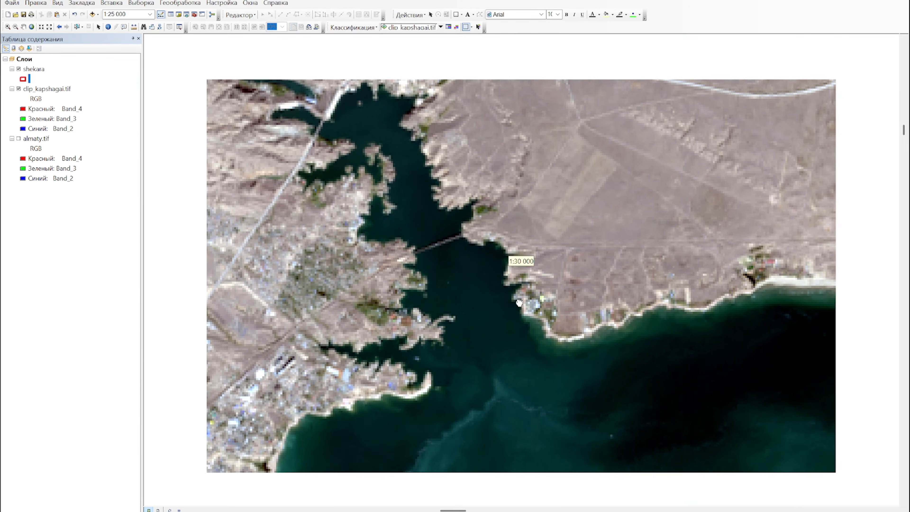
- Draw rectangular training samples over the building clusters along the reservoir's northern shore, east of the inlet
{"action": "left_click_drag", "start_coordinate": [527, 294], "coordinate": [545, 308]}
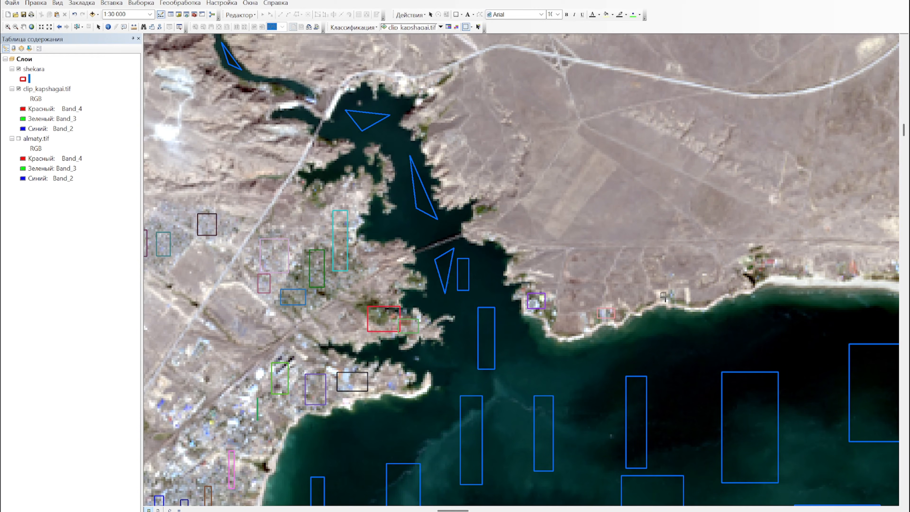
{"action": "scroll", "coordinate": [663, 294], "scroll_direction": "down", "scroll_amount": 4}
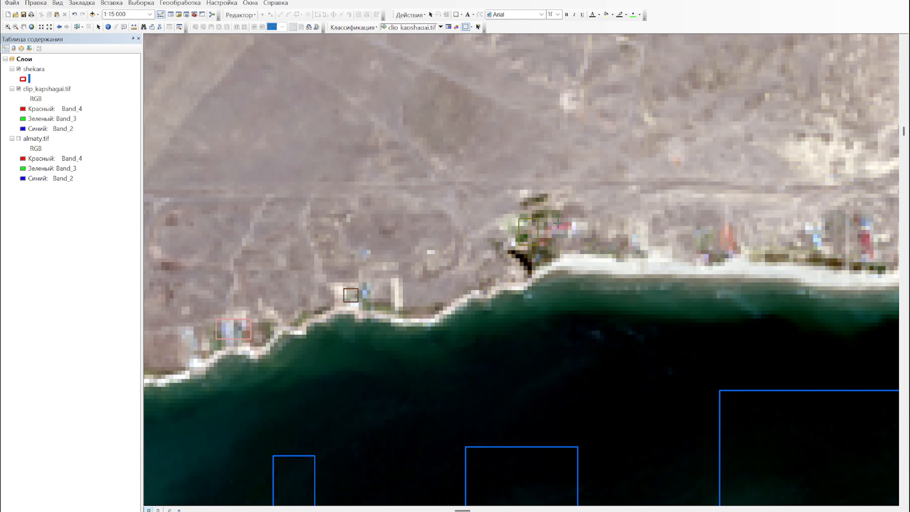
{"action": "scroll", "coordinate": [524, 254], "scroll_direction": "up", "scroll_amount": 1}
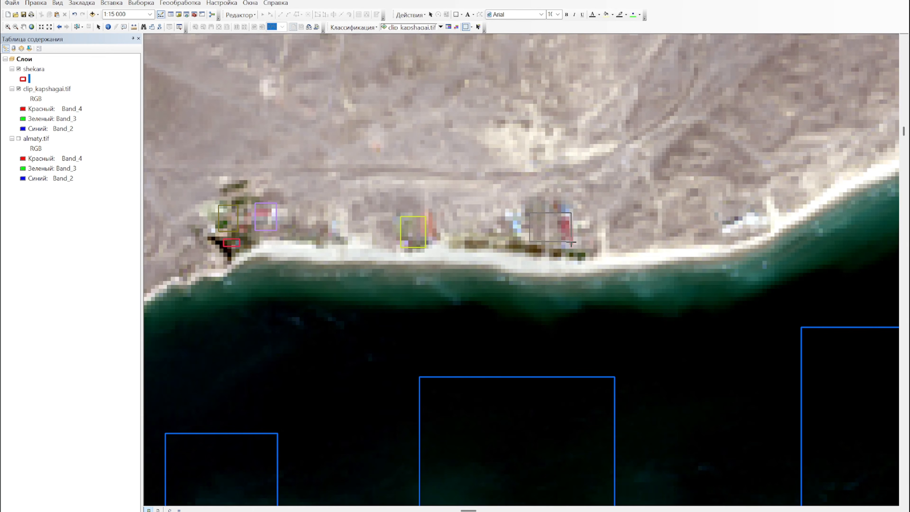
{"action": "scroll", "coordinate": [573, 249], "scroll_direction": "up", "scroll_amount": 2}
- Draw rectangular training samples over the houses between the northeastern bay and the image's northern boundary
{"action": "scroll", "coordinate": [516, 255], "scroll_direction": "up", "scroll_amount": 2}
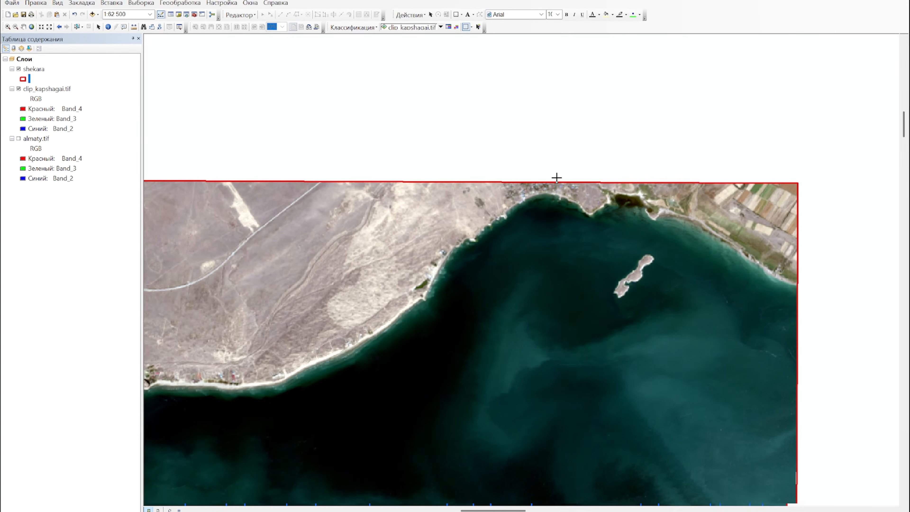
{"action": "scroll", "coordinate": [516, 256], "scroll_direction": "down", "scroll_amount": 3}
{"action": "left_click_drag", "start_coordinate": [463, 191], "coordinate": [494, 212]}
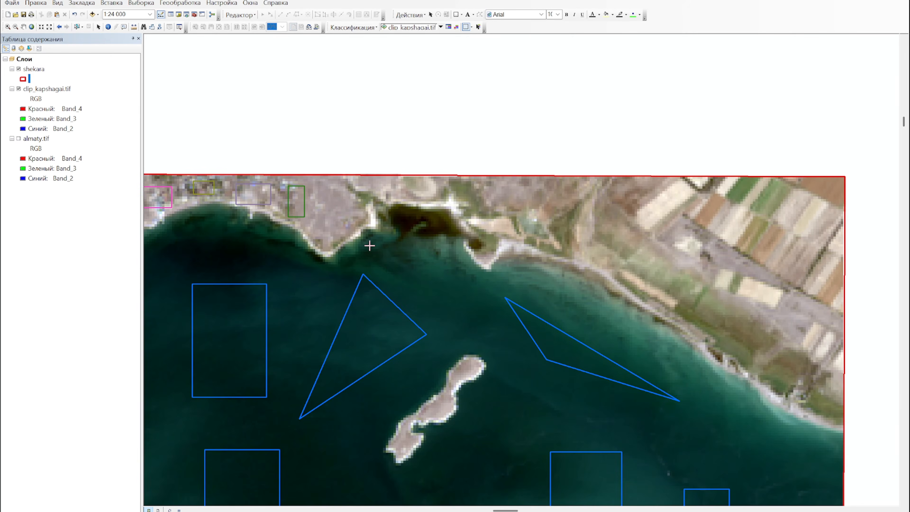
- Merge all built-up training samples, from Class 99 through Class 181, into a single class
{"action": "scroll", "coordinate": [363, 252], "scroll_direction": "up", "scroll_amount": 4}
{"action": "left_click_drag", "start_coordinate": [443, 311], "coordinate": [603, 262]}
{"action": "scroll", "coordinate": [599, 279], "scroll_direction": "down", "scroll_amount": 1}
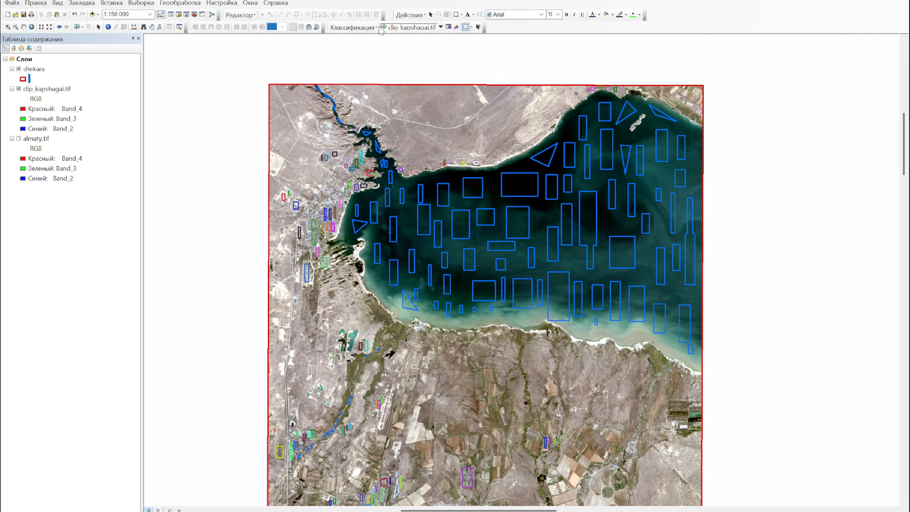
{"action": "left_click", "coordinate": [449, 27]}
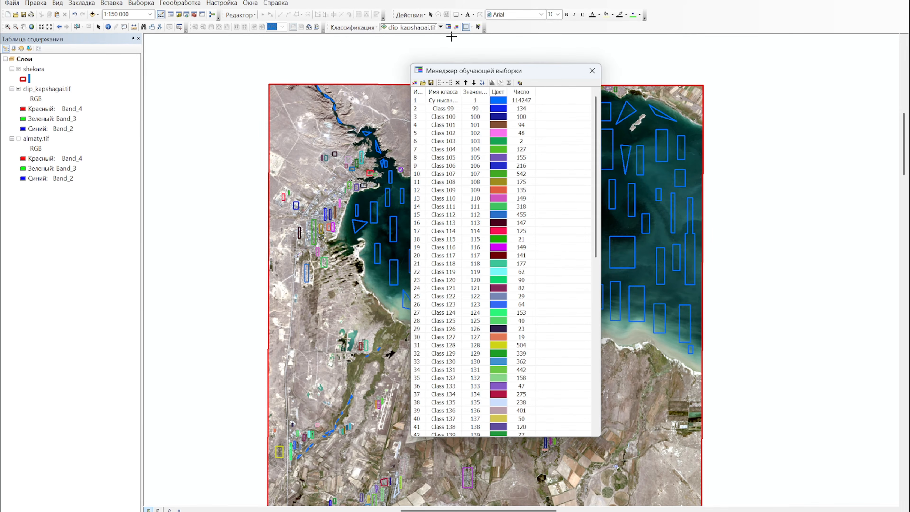
{"action": "left_click", "coordinate": [418, 109]}
{"action": "scroll", "coordinate": [467, 286], "scroll_direction": "down", "scroll_amount": 14}
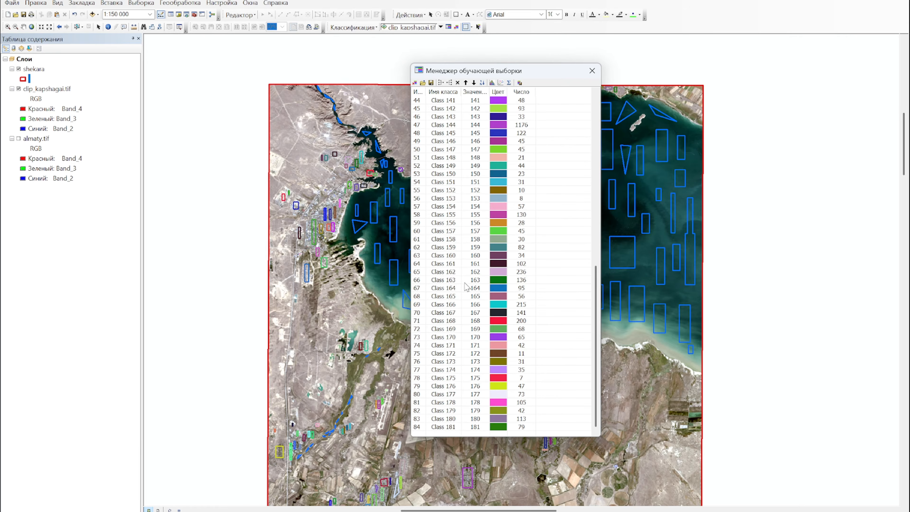
{"action": "left_click", "coordinate": [422, 427], "text": "shift"}
{"action": "scroll", "coordinate": [451, 193], "scroll_direction": "up", "scroll_amount": 14}
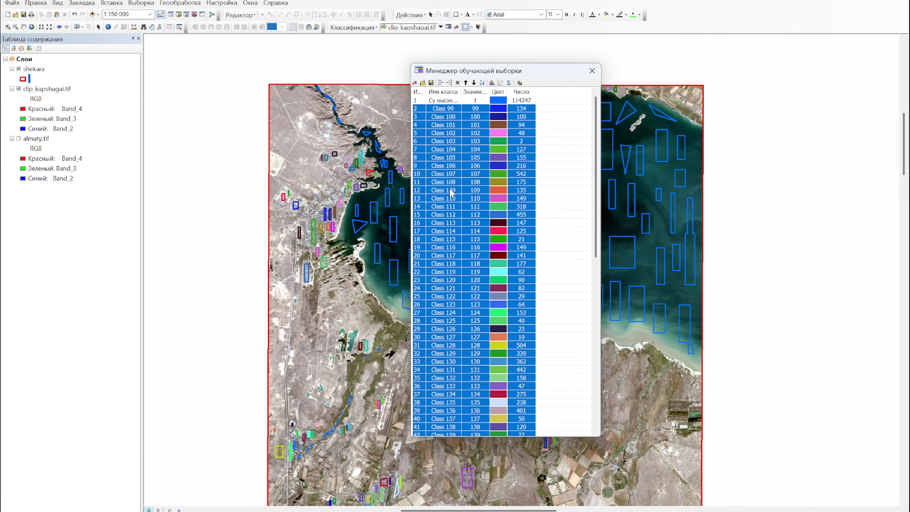
{"action": "left_click", "coordinate": [442, 83]}
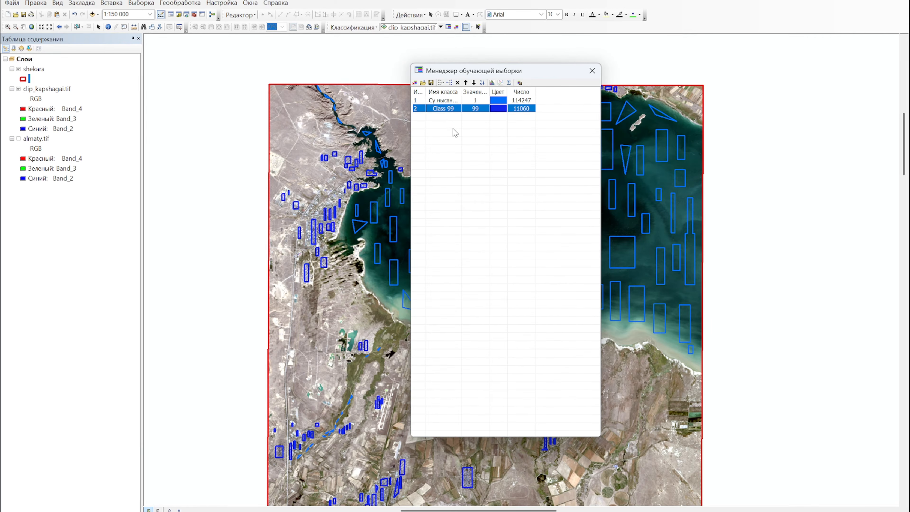
- Rename the merged built-up class Елді-мекен, set its colour to red, and close the training sample manager
{"action": "left_click", "coordinate": [452, 108]}
{"action": "key", "text": "BackSpace"}
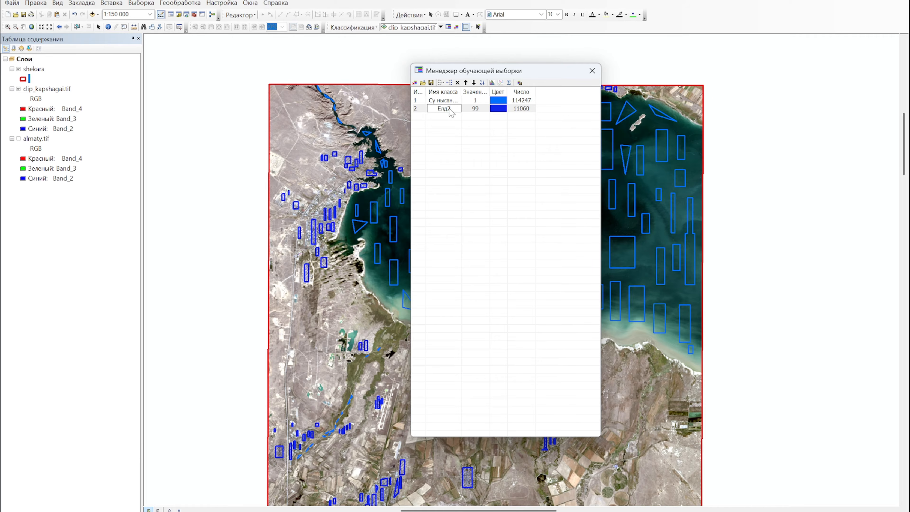
{"action": "type", "text": "Елді-мекен"}
{"action": "key", "text": "Return"}
{"action": "left_click", "coordinate": [498, 109]}
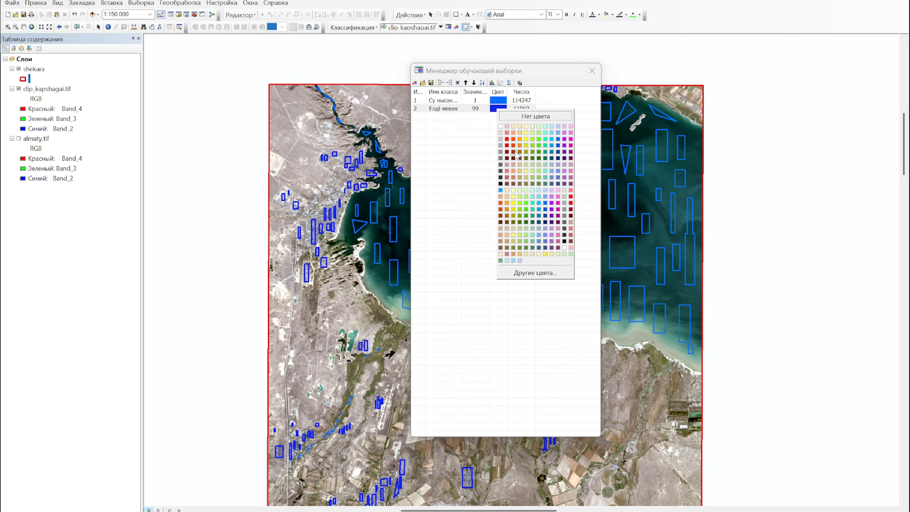
{"action": "left_click", "coordinate": [509, 144]}
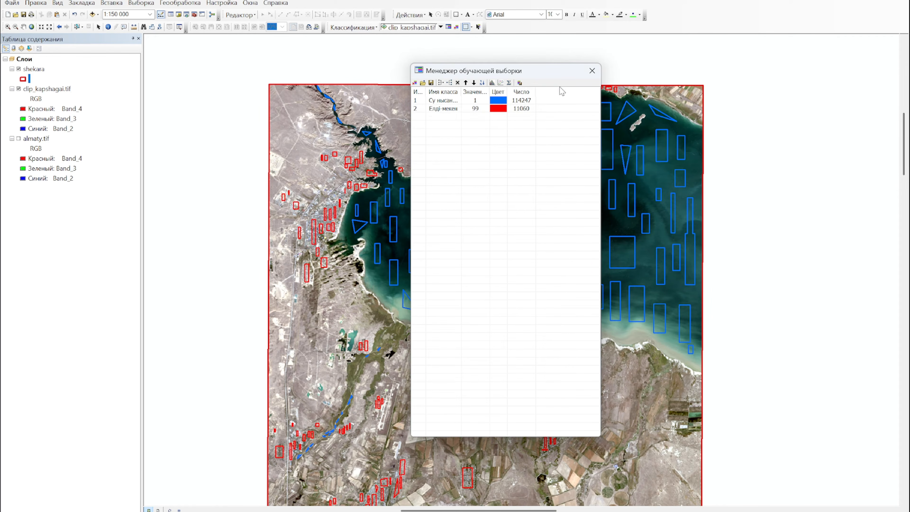
{"action": "left_click", "coordinate": [592, 70]}
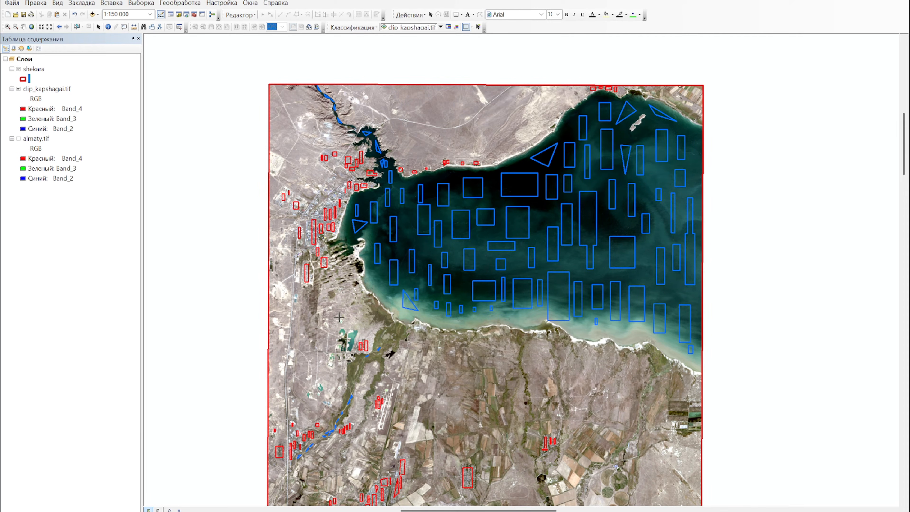
- Draw rectangular training samples over the striped cropland just east of the small southeastern village
{"action": "scroll", "coordinate": [595, 453], "scroll_direction": "up", "scroll_amount": 3}
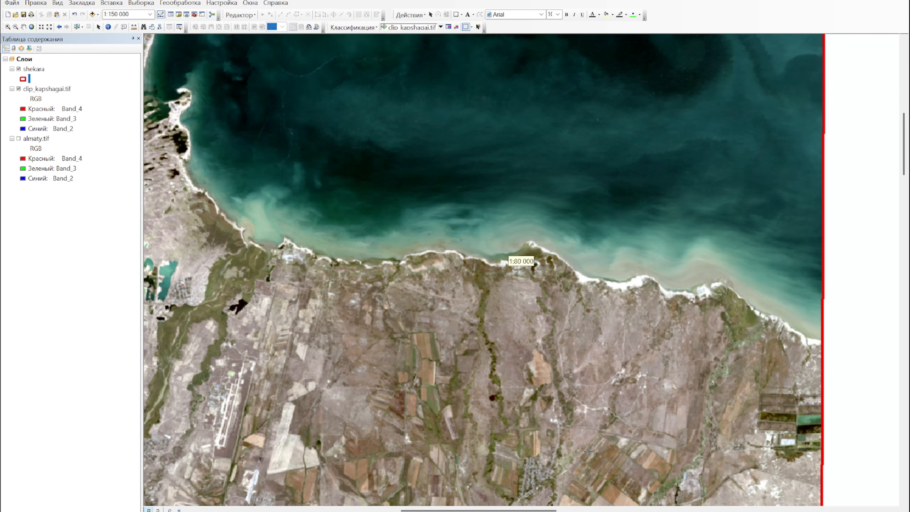
{"action": "left_click_drag", "start_coordinate": [595, 455], "coordinate": [592, 343]}
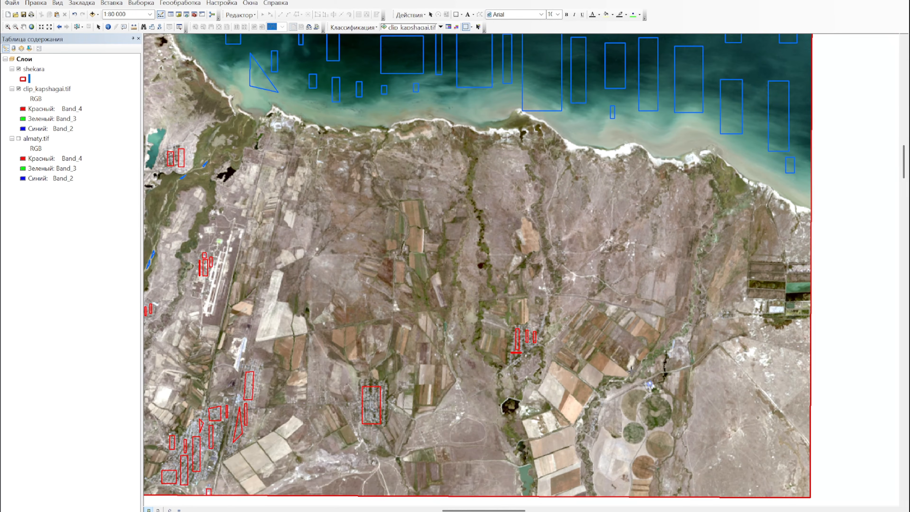
{"action": "left_click_drag", "start_coordinate": [546, 382], "coordinate": [547, 320]}
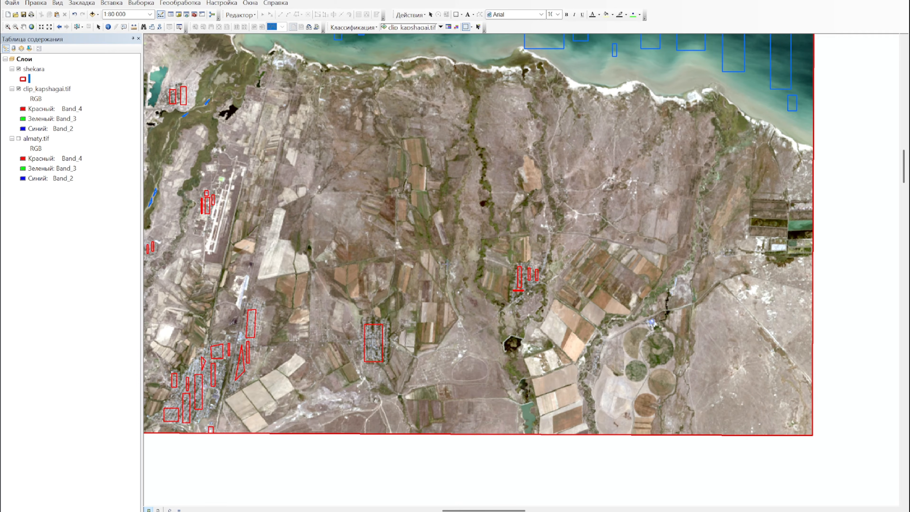
{"action": "scroll", "coordinate": [614, 306], "scroll_direction": "up", "scroll_amount": 1}
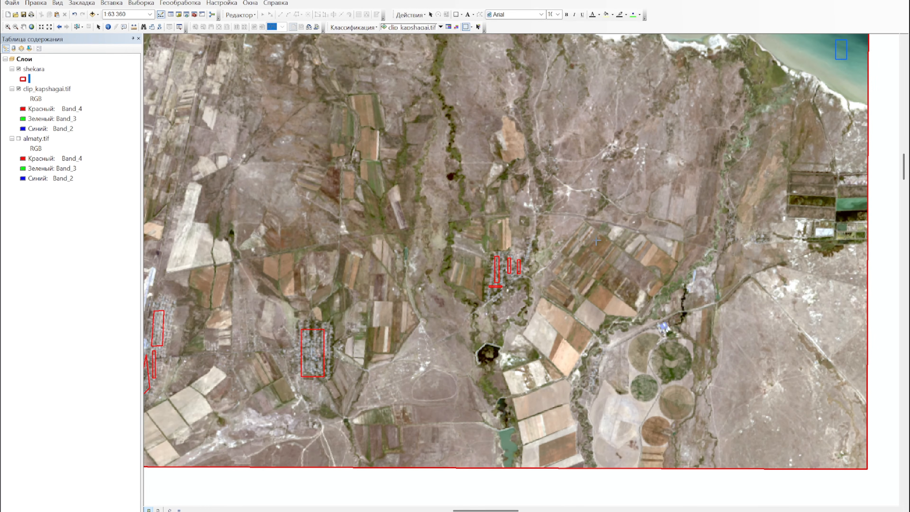
{"action": "scroll", "coordinate": [596, 285], "scroll_direction": "down", "scroll_amount": 1}
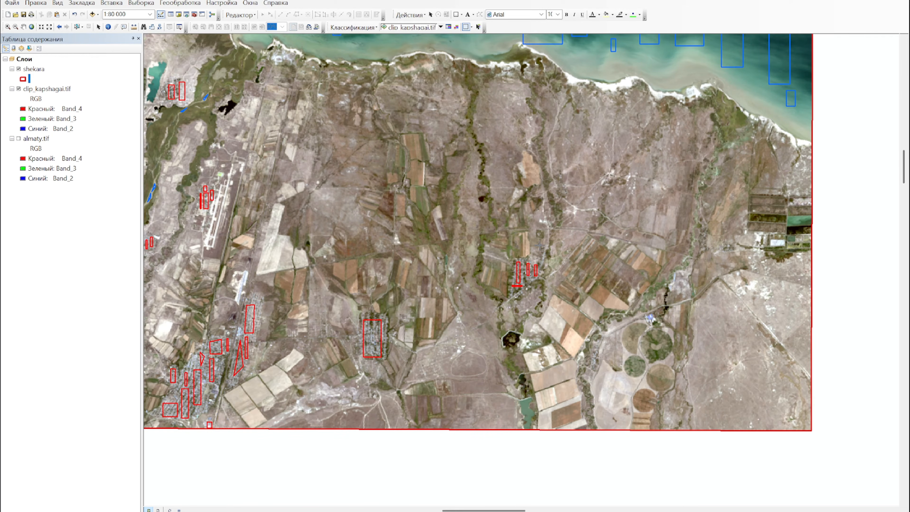
{"action": "scroll", "coordinate": [567, 272], "scroll_direction": "up", "scroll_amount": 1}
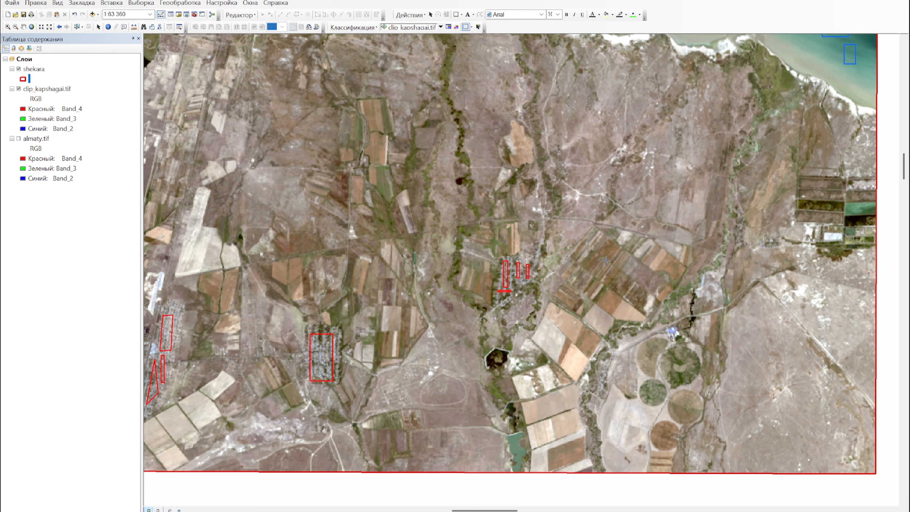
{"action": "mouse_move", "coordinate": [596, 261]}
{"action": "left_mouse_down"}
{"action": "mouse_move", "coordinate": [599, 272]}
{"action": "mouse_move", "coordinate": [644, 281]}
{"action": "left_mouse_up"}
{"action": "left_click_drag", "start_coordinate": [617, 314], "coordinate": [618, 316]}
{"action": "left_click_drag", "start_coordinate": [623, 281], "coordinate": [629, 316]}
{"action": "left_click_drag", "start_coordinate": [595, 287], "coordinate": [601, 314]}
- Draw rectangular training samples over the pale and orange fields south of the striped cropland in the southeast
{"action": "left_click_drag", "start_coordinate": [566, 278], "coordinate": [576, 327]}
{"action": "left_click_drag", "start_coordinate": [548, 315], "coordinate": [553, 349]}
{"action": "left_click_drag", "start_coordinate": [571, 337], "coordinate": [575, 355]}
{"action": "mouse_move", "coordinate": [594, 306]}
{"action": "left_mouse_down"}
{"action": "mouse_move", "coordinate": [598, 344]}
{"action": "mouse_move", "coordinate": [560, 400]}
{"action": "mouse_move", "coordinate": [567, 428]}
{"action": "left_mouse_up"}
{"action": "left_click_drag", "start_coordinate": [537, 379], "coordinate": [546, 416]}
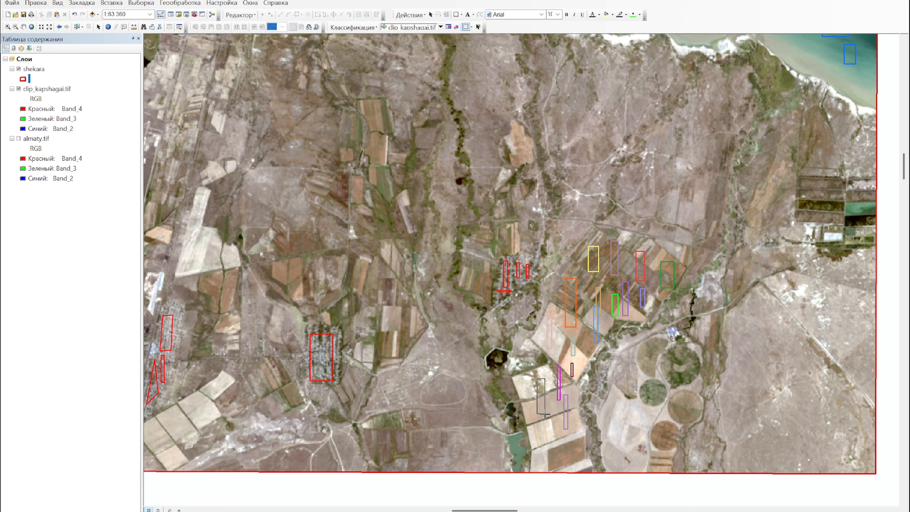
- Draw rectangular training samples over the pale and brown fields beside the green pond at the southern boundary
{"action": "left_click_drag", "start_coordinate": [521, 383], "coordinate": [528, 403]}
{"action": "mouse_move", "coordinate": [527, 402]}
{"action": "left_mouse_down"}
{"action": "mouse_move", "coordinate": [528, 315]}
{"action": "mouse_move", "coordinate": [543, 378]}
{"action": "left_mouse_up"}
{"action": "left_click_drag", "start_coordinate": [553, 335], "coordinate": [560, 385]}
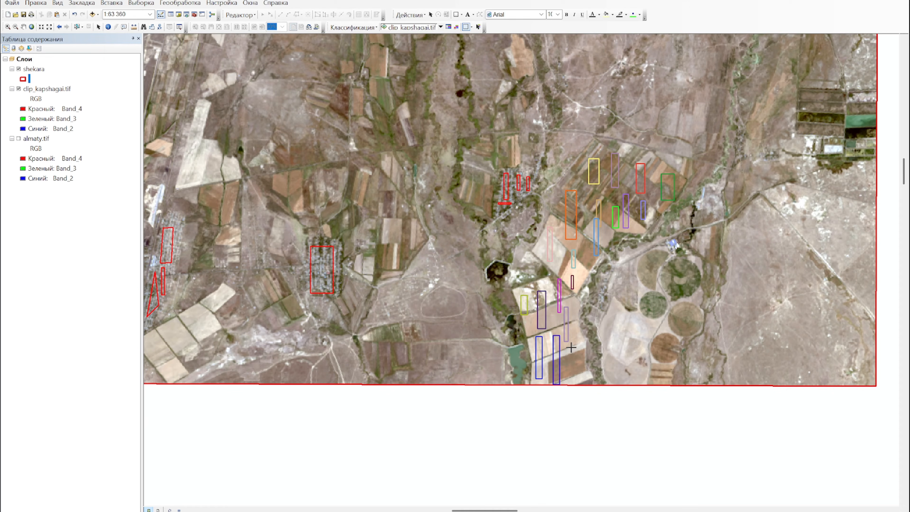
{"action": "scroll", "coordinate": [556, 383], "scroll_direction": "up", "scroll_amount": 4}
{"action": "scroll", "coordinate": [556, 384], "scroll_direction": "up", "scroll_amount": 3}
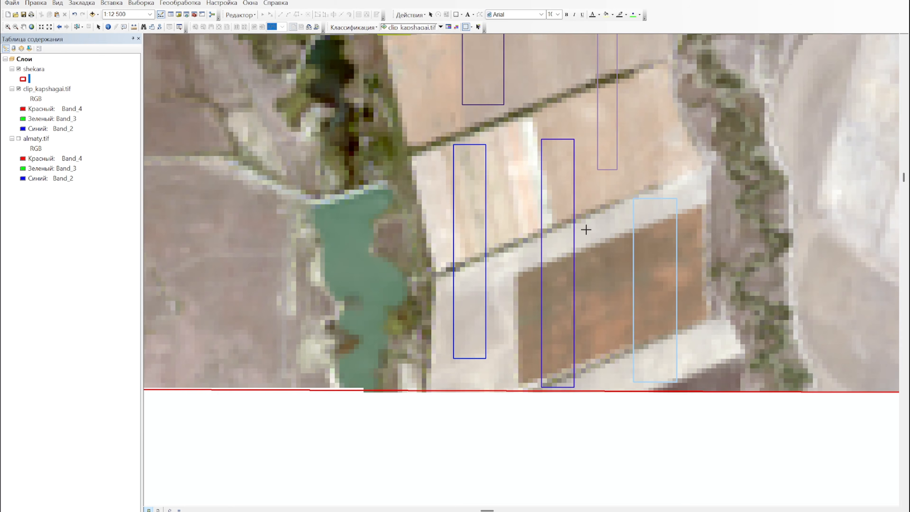
{"action": "scroll", "coordinate": [585, 255], "scroll_direction": "down", "scroll_amount": 7}
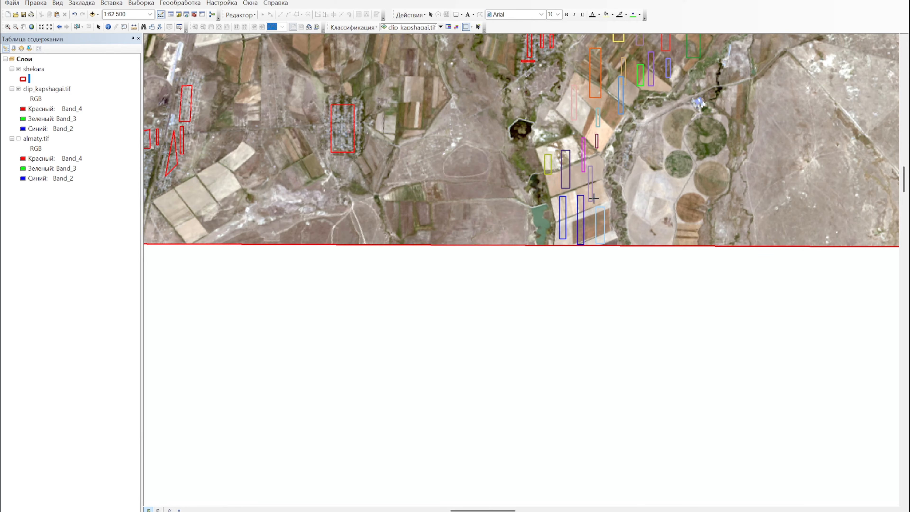
{"action": "scroll", "coordinate": [677, 167], "scroll_direction": "up", "scroll_amount": 1}
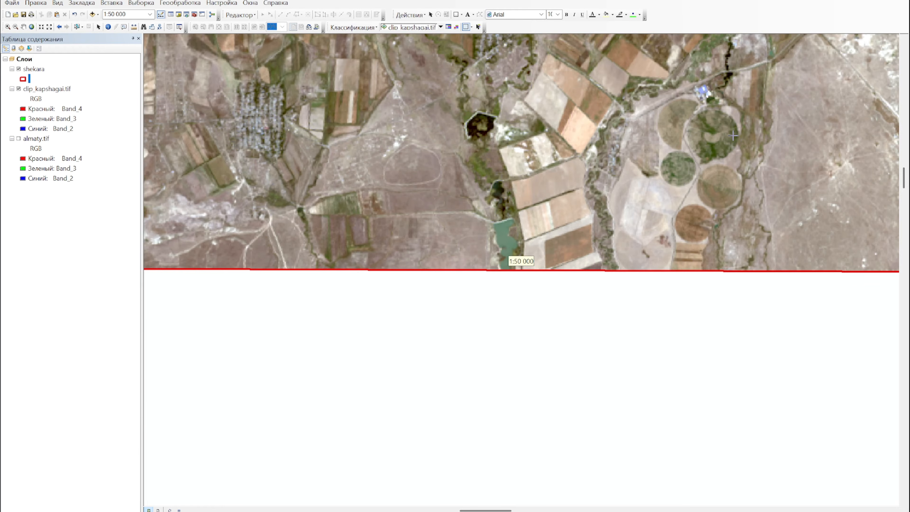
- Draw rectangular training samples over the fields north and east of the rectangular village in the south
{"action": "left_click_drag", "start_coordinate": [505, 148], "coordinate": [506, 277]}
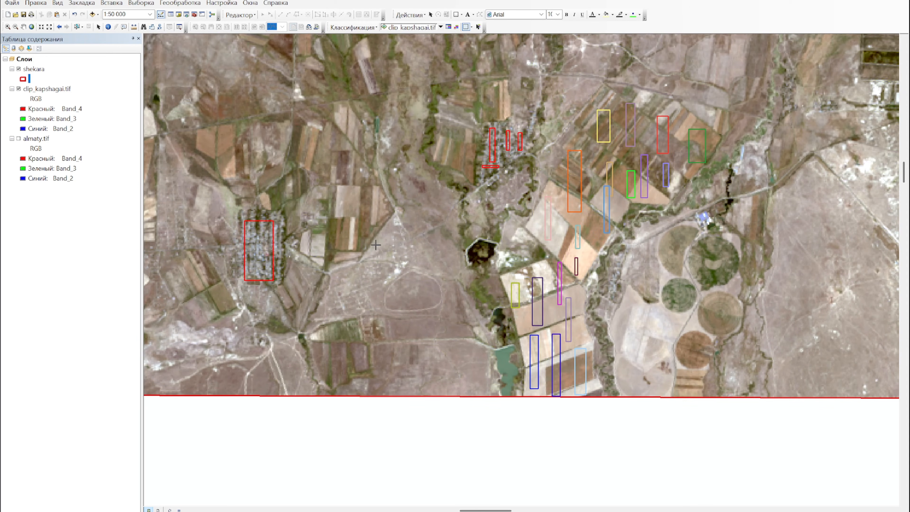
{"action": "left_click_drag", "start_coordinate": [339, 201], "coordinate": [350, 250]}
{"action": "left_click_drag", "start_coordinate": [362, 190], "coordinate": [370, 222]}
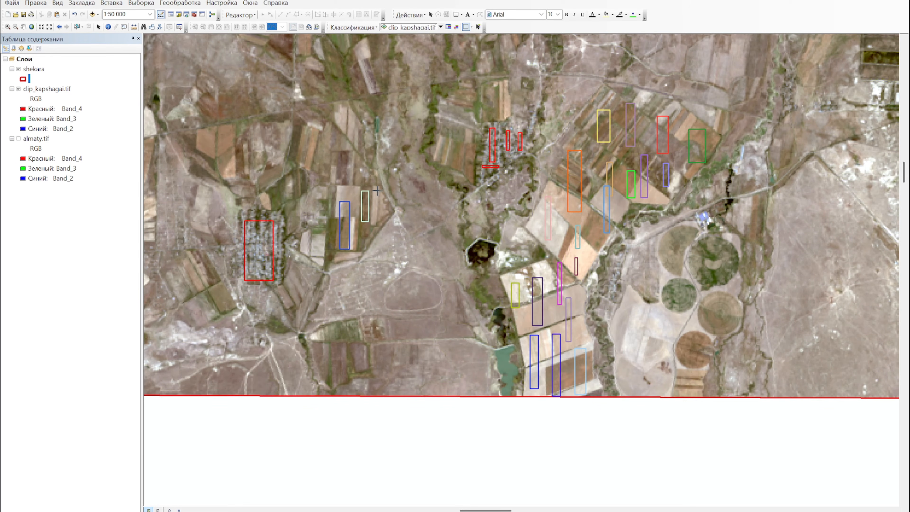
{"action": "left_click_drag", "start_coordinate": [351, 161], "coordinate": [351, 160]}
{"action": "left_click_drag", "start_coordinate": [306, 107], "coordinate": [335, 193]}
{"action": "left_click_drag", "start_coordinate": [275, 118], "coordinate": [290, 201]}
{"action": "left_click_drag", "start_coordinate": [247, 137], "coordinate": [264, 195]}
{"action": "left_click_drag", "start_coordinate": [199, 136], "coordinate": [224, 175]}
{"action": "left_click_drag", "start_coordinate": [226, 88], "coordinate": [255, 142]}
{"action": "left_click_drag", "start_coordinate": [197, 87], "coordinate": [208, 115]}
{"action": "left_click_drag", "start_coordinate": [306, 217], "coordinate": [317, 255]}
- Draw rectangular training samples over the small fields southeast of the rectangular village, near the southern boundary
{"action": "left_click_drag", "start_coordinate": [335, 363], "coordinate": [335, 363]}
{"action": "left_click_drag", "start_coordinate": [346, 332], "coordinate": [362, 375]}
{"action": "mouse_move", "coordinate": [366, 321]}
{"action": "left_mouse_down"}
{"action": "mouse_move", "coordinate": [372, 350]}
{"action": "mouse_move", "coordinate": [406, 366]}
{"action": "left_mouse_up"}
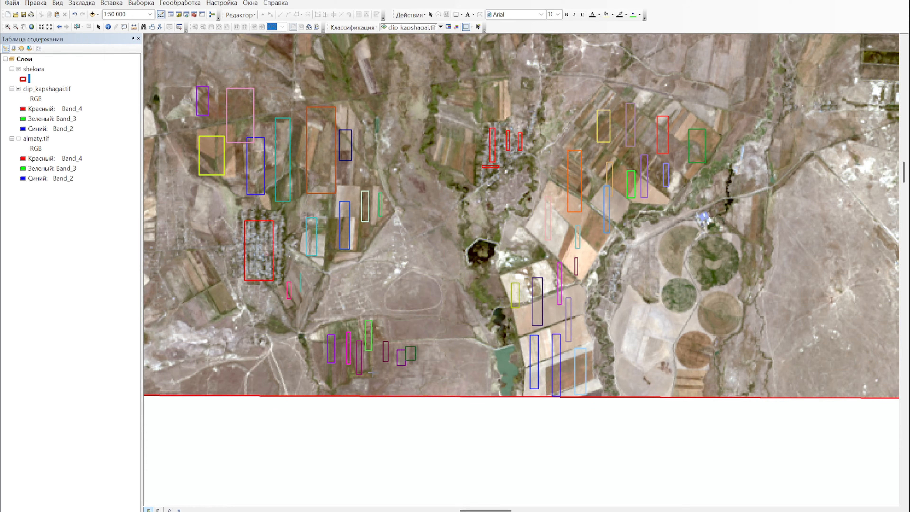
{"action": "left_click_drag", "start_coordinate": [323, 367], "coordinate": [324, 375]}
- Draw rectangular training samples over the fields southwest of the rectangular village and the large pale fields southeast of the large town
{"action": "left_click_drag", "start_coordinate": [284, 265], "coordinate": [444, 266]}
{"action": "mouse_move", "coordinate": [332, 267]}
{"action": "left_mouse_down"}
{"action": "mouse_move", "coordinate": [343, 291]}
{"action": "mouse_move", "coordinate": [358, 295]}
{"action": "left_mouse_up"}
{"action": "left_click_drag", "start_coordinate": [364, 271], "coordinate": [374, 303]}
{"action": "left_click_drag", "start_coordinate": [378, 284], "coordinate": [387, 316]}
{"action": "mouse_move", "coordinate": [284, 282]}
{"action": "left_mouse_down"}
{"action": "mouse_move", "coordinate": [295, 302]}
{"action": "mouse_move", "coordinate": [244, 361]}
{"action": "left_mouse_up"}
{"action": "mouse_move", "coordinate": [210, 332]}
{"action": "left_mouse_down"}
{"action": "mouse_move", "coordinate": [235, 385]}
{"action": "mouse_move", "coordinate": [197, 350]}
{"action": "left_mouse_up"}
- Draw rectangular training samples over the green and brown fields at the northwestern edge of the large southern town
{"action": "left_click_drag", "start_coordinate": [217, 372], "coordinate": [430, 387]}
{"action": "scroll", "coordinate": [329, 233], "scroll_direction": "down", "scroll_amount": 1}
{"action": "left_click_drag", "start_coordinate": [361, 130], "coordinate": [373, 160]}
{"action": "left_click_drag", "start_coordinate": [384, 117], "coordinate": [391, 147]}
{"action": "left_click_drag", "start_coordinate": [374, 175], "coordinate": [378, 202]}
{"action": "mouse_move", "coordinate": [349, 175]}
{"action": "left_mouse_down"}
{"action": "mouse_move", "coordinate": [357, 241]}
{"action": "mouse_move", "coordinate": [331, 312]}
{"action": "left_mouse_up"}
{"action": "left_click_drag", "start_coordinate": [333, 253], "coordinate": [302, 347]}
{"action": "left_click_drag", "start_coordinate": [257, 299], "coordinate": [267, 327]}
{"action": "left_click_drag", "start_coordinate": [236, 292], "coordinate": [243, 309]}
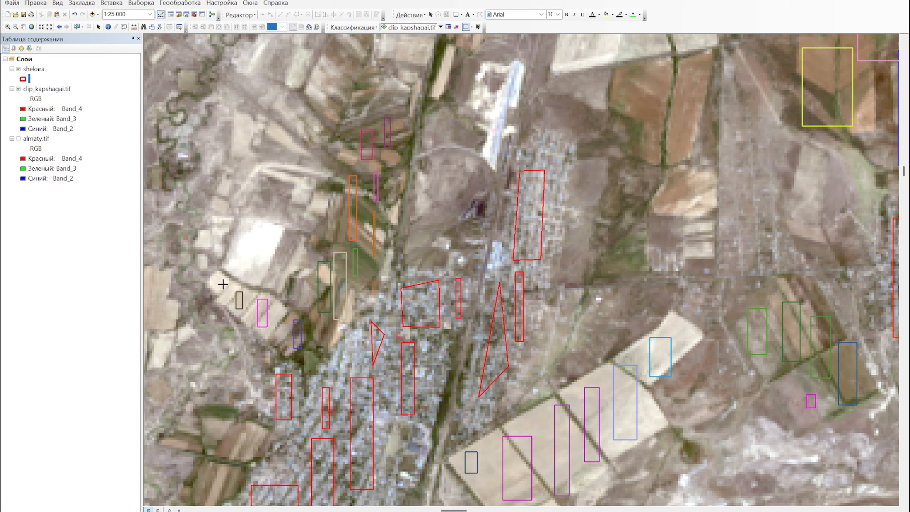
- Add rectangular training samples on the bright pale field and neighbouring plots northwest of the large southern town
{"action": "left_click_drag", "start_coordinate": [219, 279], "coordinate": [227, 296]}
{"action": "left_click_drag", "start_coordinate": [283, 276], "coordinate": [295, 312]}
{"action": "left_click_drag", "start_coordinate": [302, 251], "coordinate": [310, 280]}
{"action": "left_click_drag", "start_coordinate": [242, 241], "coordinate": [251, 272]}
{"action": "left_click_drag", "start_coordinate": [275, 231], "coordinate": [284, 253]}
{"action": "left_click_drag", "start_coordinate": [304, 190], "coordinate": [312, 214]}
- Draw rectangular training samples over the fields southwest of the large town, down to the southern boundary
{"action": "mouse_move", "coordinate": [206, 425]}
{"action": "left_mouse_down"}
{"action": "mouse_move", "coordinate": [320, 220]}
{"action": "mouse_move", "coordinate": [332, 240]}
{"action": "mouse_move", "coordinate": [364, 246]}
{"action": "mouse_move", "coordinate": [317, 289]}
{"action": "left_mouse_up"}
{"action": "scroll", "coordinate": [317, 289], "scroll_direction": "up", "scroll_amount": 1}
{"action": "left_click_drag", "start_coordinate": [456, 254], "coordinate": [555, 238]}
{"action": "left_click_drag", "start_coordinate": [271, 297], "coordinate": [302, 339]}
{"action": "left_click_drag", "start_coordinate": [395, 296], "coordinate": [426, 340]}
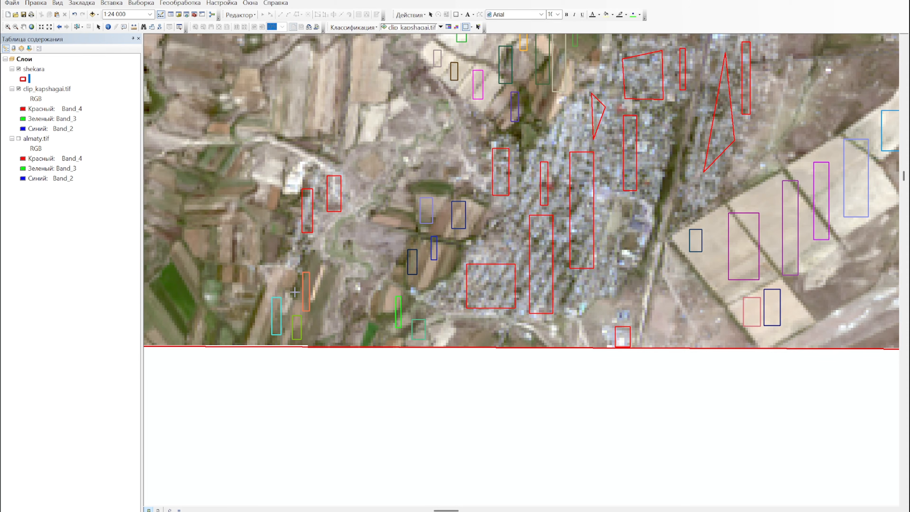
- Draw rectangular training samples over the green and brown fields west of the two small built-up samples near the southern boundary
{"action": "left_click_drag", "start_coordinate": [295, 292], "coordinate": [522, 293]}
{"action": "left_click_drag", "start_coordinate": [387, 282], "coordinate": [400, 321]}
{"action": "left_click_drag", "start_coordinate": [402, 258], "coordinate": [417, 306]}
{"action": "left_click_drag", "start_coordinate": [380, 215], "coordinate": [390, 262]}
{"action": "left_click_drag", "start_coordinate": [414, 218], "coordinate": [439, 278]}
{"action": "left_click_drag", "start_coordinate": [453, 233], "coordinate": [467, 282]}
{"action": "left_click_drag", "start_coordinate": [472, 212], "coordinate": [487, 254]}
- Draw rectangular training samples over the long pale strip fields north of the two small built-up samples
{"action": "left_click_drag", "start_coordinate": [433, 151], "coordinate": [475, 308]}
{"action": "left_click_drag", "start_coordinate": [474, 196], "coordinate": [484, 224]}
{"action": "left_click_drag", "start_coordinate": [510, 180], "coordinate": [543, 246]}
{"action": "left_click_drag", "start_coordinate": [557, 180], "coordinate": [569, 241]}
{"action": "left_click_drag", "start_coordinate": [586, 169], "coordinate": [610, 264]}
- Draw rectangular training samples over the fields between the pale strip fields and the river in the southwest
{"action": "left_click_drag", "start_coordinate": [372, 182], "coordinate": [444, 301]}
{"action": "left_click_drag", "start_coordinate": [450, 229], "coordinate": [461, 282]}
{"action": "left_click_drag", "start_coordinate": [550, 242], "coordinate": [559, 275]}
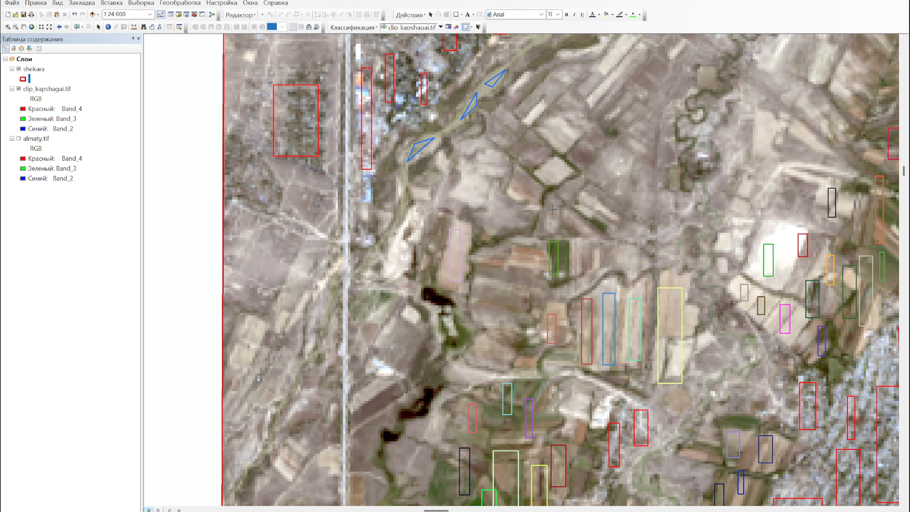
{"action": "left_click_drag", "start_coordinate": [563, 178], "coordinate": [608, 239]}
{"action": "left_click_drag", "start_coordinate": [513, 173], "coordinate": [526, 215]}
{"action": "left_click_drag", "start_coordinate": [489, 253], "coordinate": [496, 290]}
{"action": "left_click_drag", "start_coordinate": [517, 252], "coordinate": [563, 240]}
- Fill gaps with rectangular training samples on the southwestern fields and one plot west of the highway
{"action": "scroll", "coordinate": [560, 242], "scroll_direction": "up", "scroll_amount": 1}
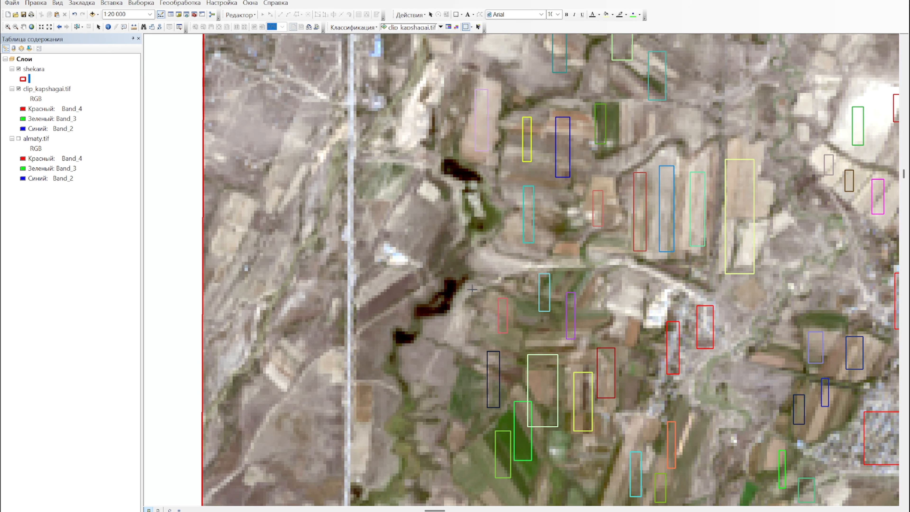
{"action": "left_click_drag", "start_coordinate": [472, 289], "coordinate": [467, 345]}
{"action": "mouse_move", "coordinate": [463, 407]}
{"action": "left_mouse_down"}
{"action": "mouse_move", "coordinate": [480, 489]}
{"action": "mouse_move", "coordinate": [536, 495]}
{"action": "left_mouse_up"}
{"action": "mouse_move", "coordinate": [549, 458]}
{"action": "left_mouse_down"}
{"action": "mouse_move", "coordinate": [566, 491]}
{"action": "mouse_move", "coordinate": [607, 498]}
{"action": "left_mouse_up"}
{"action": "left_click_drag", "start_coordinate": [644, 446], "coordinate": [619, 419]}
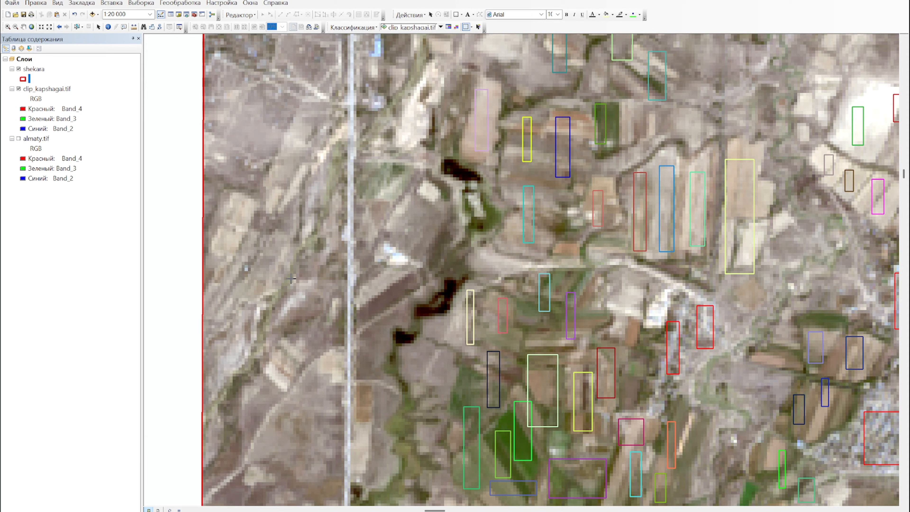
{"action": "left_click_drag", "start_coordinate": [227, 203], "coordinate": [237, 239]}
- Draw rectangular training samples over the fields along the southern bank of the southwestern river
{"action": "scroll", "coordinate": [424, 232], "scroll_direction": "up", "scroll_amount": 3}
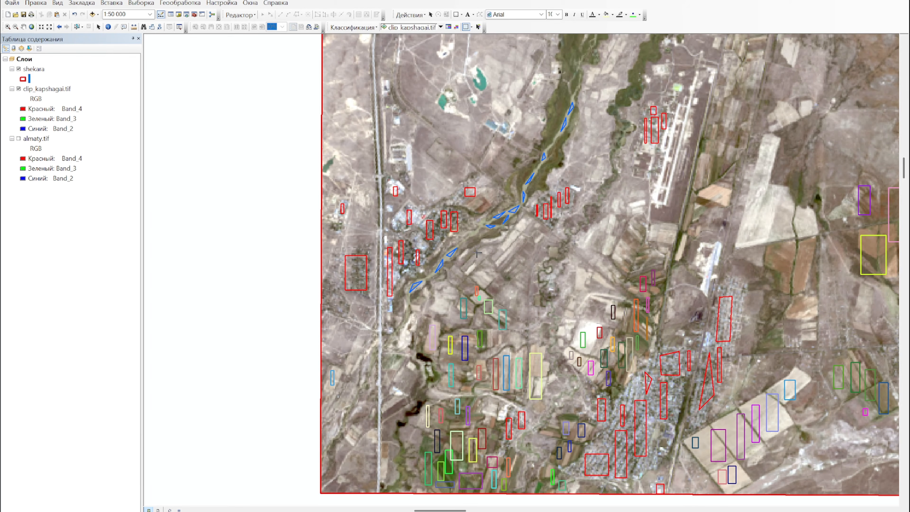
{"action": "left_click_drag", "start_coordinate": [476, 261], "coordinate": [502, 274]}
{"action": "left_click_drag", "start_coordinate": [513, 231], "coordinate": [536, 252]}
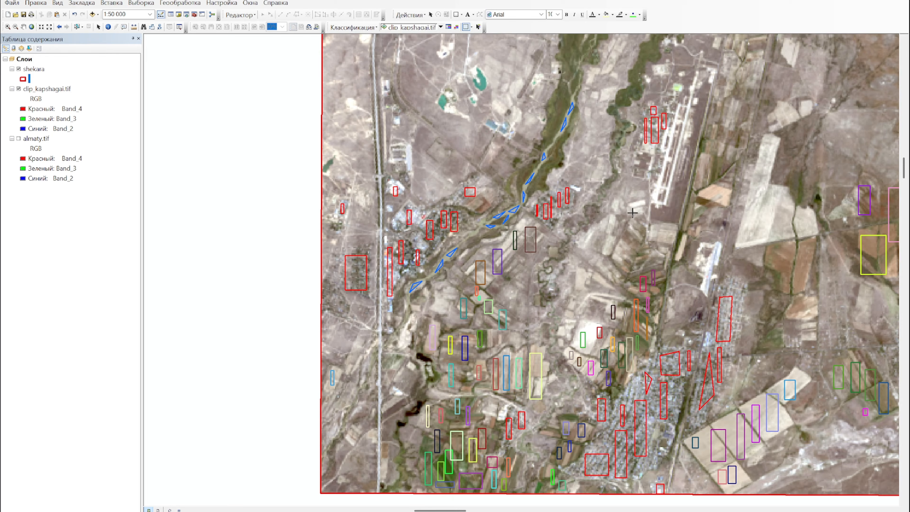
- Draw rectangular training samples over the fields and the large pale plots east of the airfield
{"action": "left_click_drag", "start_coordinate": [633, 212], "coordinate": [518, 318]}
{"action": "left_click_drag", "start_coordinate": [591, 261], "coordinate": [598, 302]}
{"action": "left_click_drag", "start_coordinate": [613, 241], "coordinate": [619, 292]}
{"action": "left_click_drag", "start_coordinate": [666, 342], "coordinate": [685, 394]}
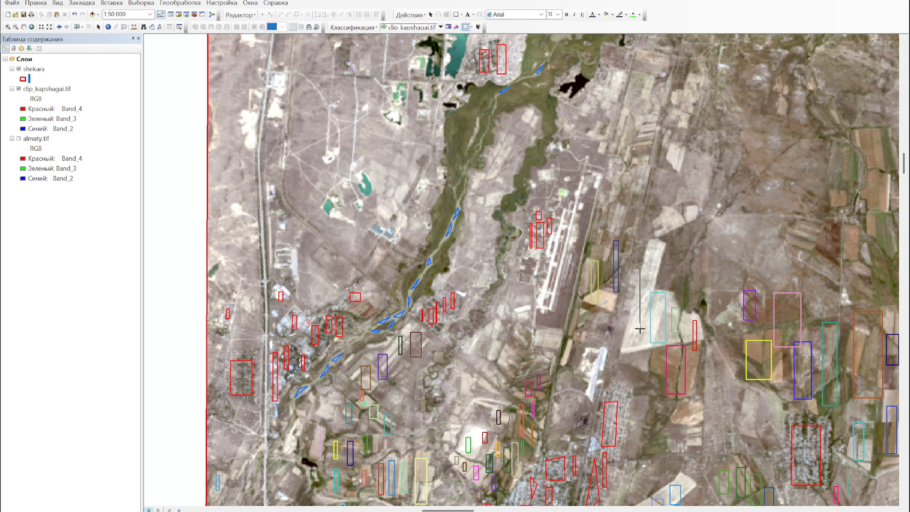
{"action": "left_click_drag", "start_coordinate": [646, 341], "coordinate": [640, 268]}
{"action": "left_click_drag", "start_coordinate": [649, 249], "coordinate": [654, 266]}
{"action": "left_click_drag", "start_coordinate": [663, 214], "coordinate": [668, 222]}
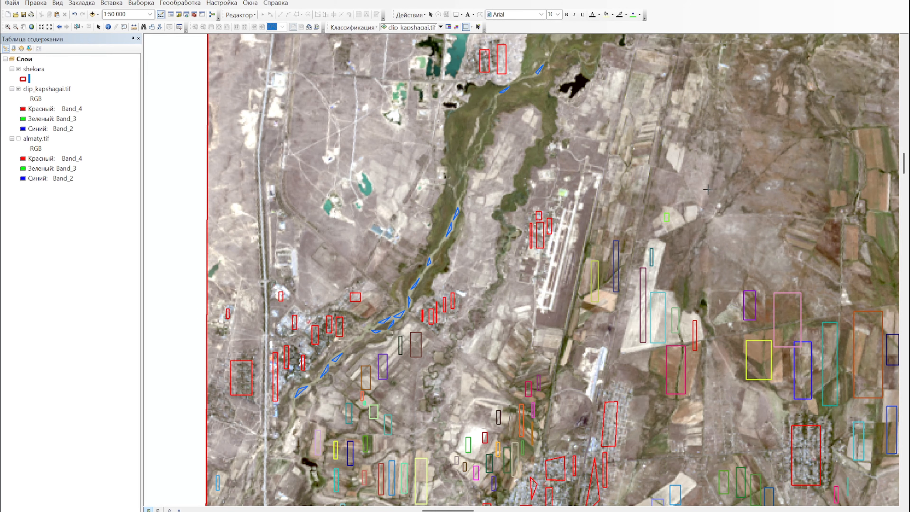
- Draw rectangular training samples over the strip fields northeast of the airfield, towards the reservoir
{"action": "left_click_drag", "start_coordinate": [660, 96], "coordinate": [664, 203]}
{"action": "left_click_drag", "start_coordinate": [683, 235], "coordinate": [677, 200]}
{"action": "left_click_drag", "start_coordinate": [679, 247], "coordinate": [683, 280]}
{"action": "left_click_drag", "start_coordinate": [643, 232], "coordinate": [633, 317]}
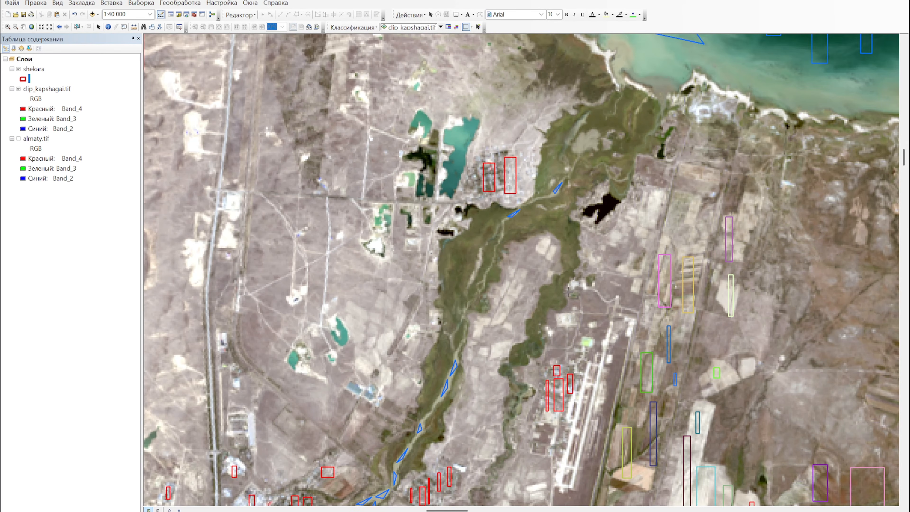
- Draw rectangular training samples over the fields in the central plain and those around the small southeastern village
{"action": "scroll", "coordinate": [569, 140], "scroll_direction": "down", "scroll_amount": 1}
{"action": "left_click_drag", "start_coordinate": [744, 264], "coordinate": [488, 248]}
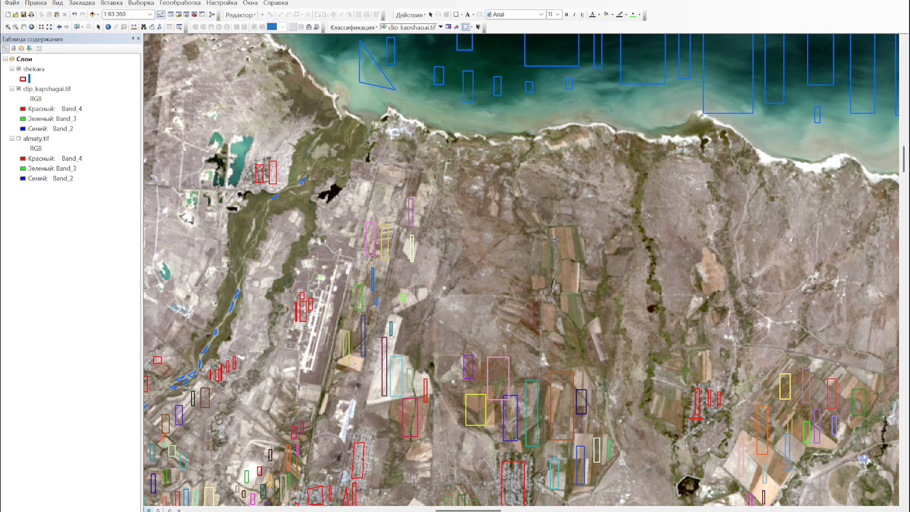
{"action": "left_click_drag", "start_coordinate": [519, 303], "coordinate": [529, 327]}
{"action": "left_click_drag", "start_coordinate": [699, 253], "coordinate": [713, 298]}
{"action": "left_click_drag", "start_coordinate": [667, 380], "coordinate": [681, 419]}
- Draw rectangular training samples over the dark rectangular plots at the image's eastern boundary
{"action": "scroll", "coordinate": [703, 361], "scroll_direction": "up", "scroll_amount": 1}
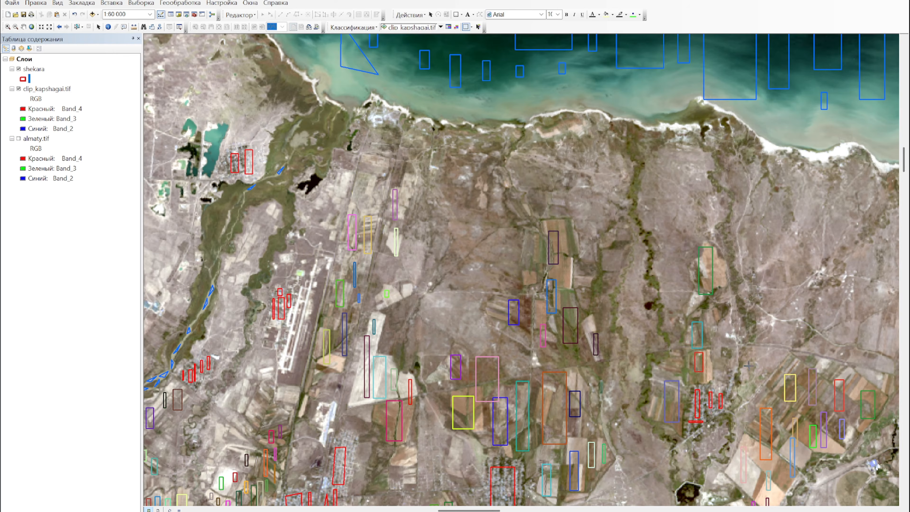
{"action": "key", "text": "Page_Down"}
{"action": "key", "text": "Right"}
{"action": "left_click_drag", "start_coordinate": [597, 148], "coordinate": [612, 174]}
{"action": "left_click_drag", "start_coordinate": [623, 149], "coordinate": [664, 204]}
- Draw rectangular training samples over the circular irrigated fields and adjoining plots in the southeast
{"action": "left_click_drag", "start_coordinate": [454, 325], "coordinate": [463, 349]}
{"action": "left_click_drag", "start_coordinate": [482, 327], "coordinate": [486, 341]}
{"action": "left_click_drag", "start_coordinate": [496, 289], "coordinate": [505, 332]}
{"action": "left_click_drag", "start_coordinate": [465, 360], "coordinate": [474, 392]}
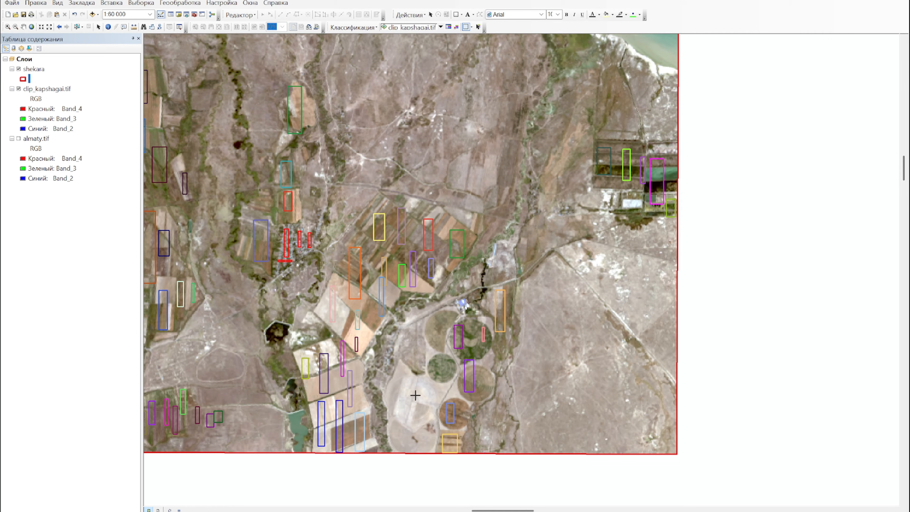
{"action": "scroll", "coordinate": [453, 394], "scroll_direction": "up", "scroll_amount": 2}
{"action": "scroll", "coordinate": [465, 353], "scroll_direction": "up", "scroll_amount": 4}
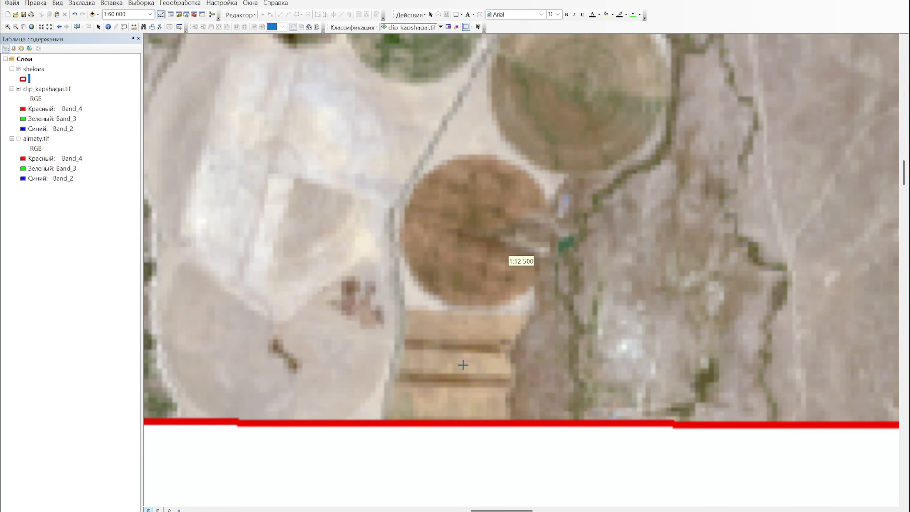
{"action": "scroll", "coordinate": [434, 309], "scroll_direction": "down", "scroll_amount": 6}
{"action": "scroll", "coordinate": [433, 270], "scroll_direction": "down", "scroll_amount": 2}
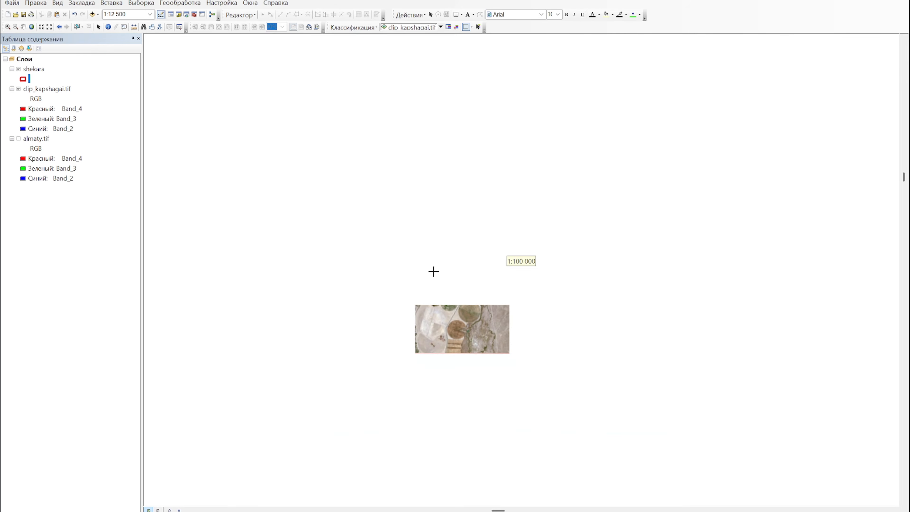
- Draw tall rectangular training samples across the striped fields in the image's northeastern corner
{"action": "scroll", "coordinate": [321, 182], "scroll_direction": "down", "scroll_amount": 2}
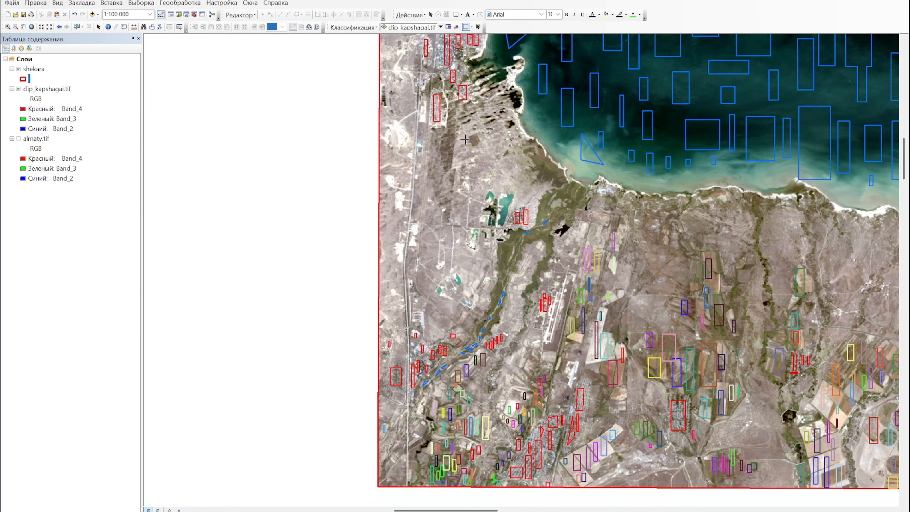
{"action": "scroll", "coordinate": [506, 98], "scroll_direction": "up", "scroll_amount": 3}
{"action": "key", "text": "Right"}
{"action": "key", "text": "Right"}
{"action": "key", "text": "Right"}
{"action": "key", "text": "Up"}
{"action": "key", "text": "Up"}
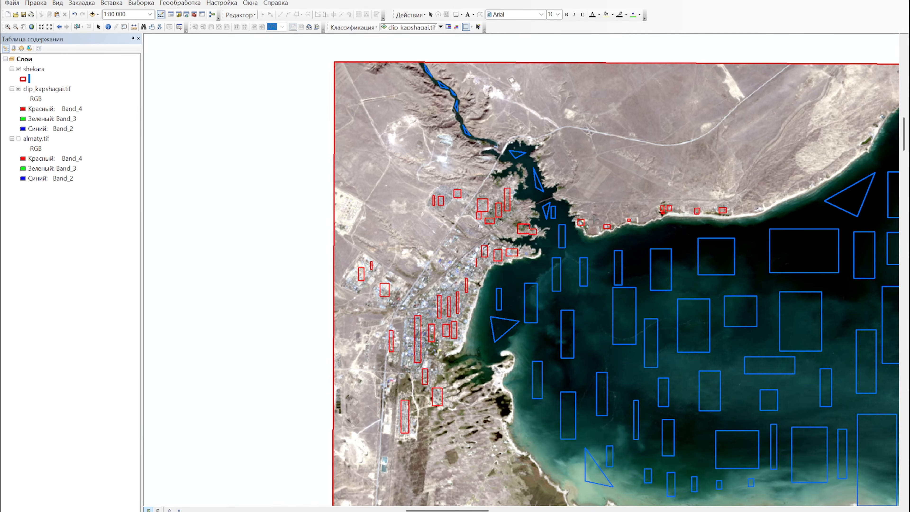
{"action": "scroll", "coordinate": [642, 158], "scroll_direction": "up", "scroll_amount": 4}
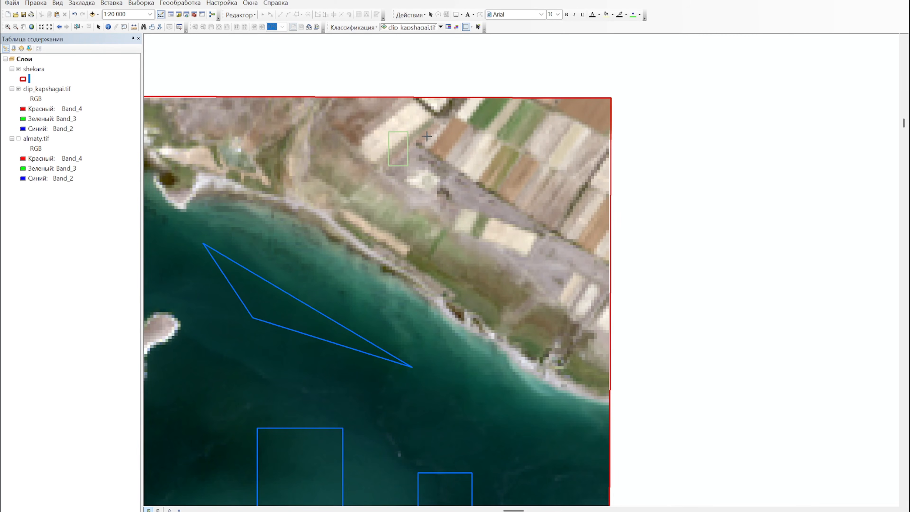
{"action": "left_click_drag", "start_coordinate": [514, 131], "coordinate": [536, 228]}
{"action": "left_click_drag", "start_coordinate": [555, 125], "coordinate": [577, 262]}
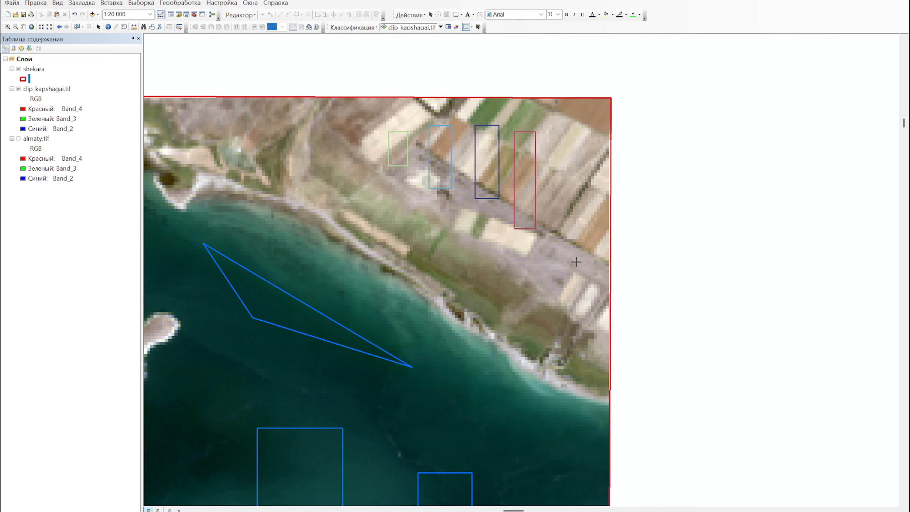
- Add rectangular training samples at the eastern edge, near the shore and at the western end of the northeastern corner fields
{"action": "left_click_drag", "start_coordinate": [581, 112], "coordinate": [608, 240]}
{"action": "left_click_drag", "start_coordinate": [554, 286], "coordinate": [576, 321]}
{"action": "left_click_drag", "start_coordinate": [352, 160], "coordinate": [326, 121]}
{"action": "left_click_drag", "start_coordinate": [363, 121], "coordinate": [384, 192]}
{"action": "left_click_drag", "start_coordinate": [426, 121], "coordinate": [393, 96]}
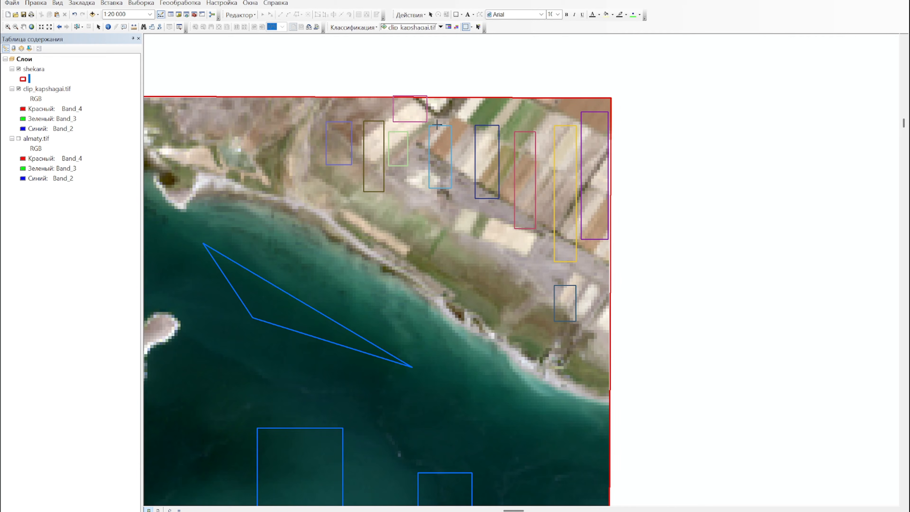
{"action": "scroll", "coordinate": [403, 117], "scroll_direction": "up", "scroll_amount": 4}
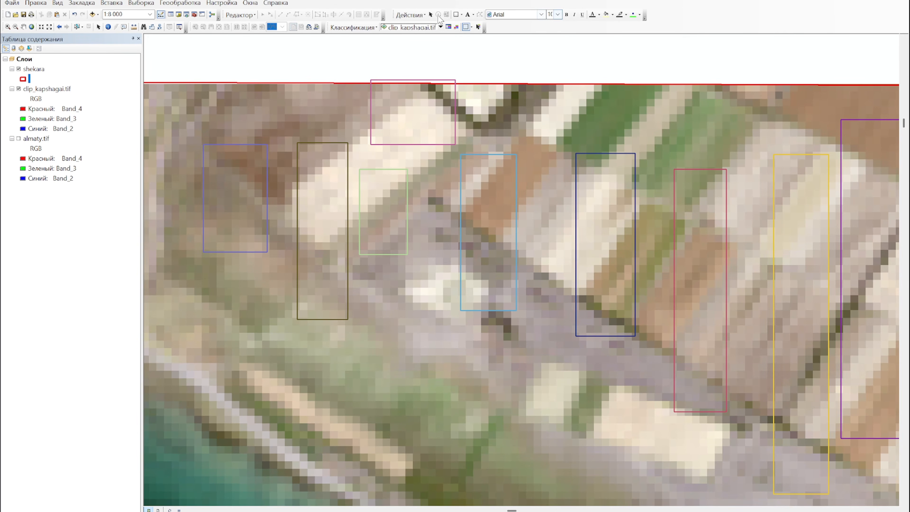
- Check the end of the training sample list and examine the samples' coverage across the southern part of the image
{"action": "left_click", "coordinate": [448, 28]}
{"action": "scroll", "coordinate": [438, 177], "scroll_direction": "down", "scroll_amount": 20}
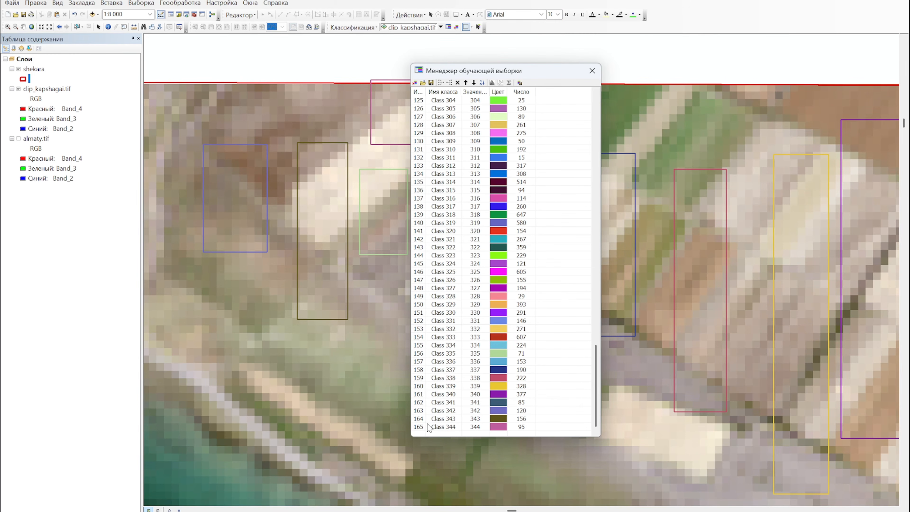
{"action": "left_click", "coordinate": [429, 427]}
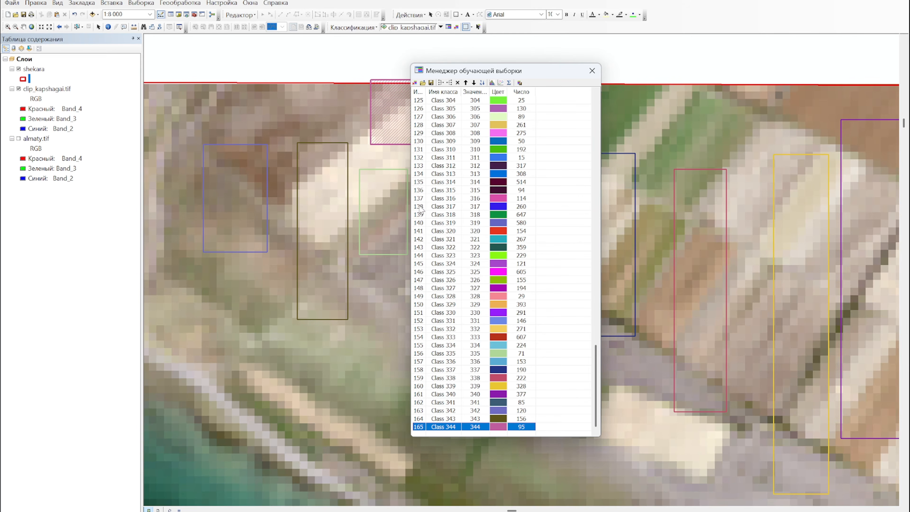
{"action": "left_click", "coordinate": [592, 71]}
{"action": "scroll", "coordinate": [485, 220], "scroll_direction": "down", "scroll_amount": 5}
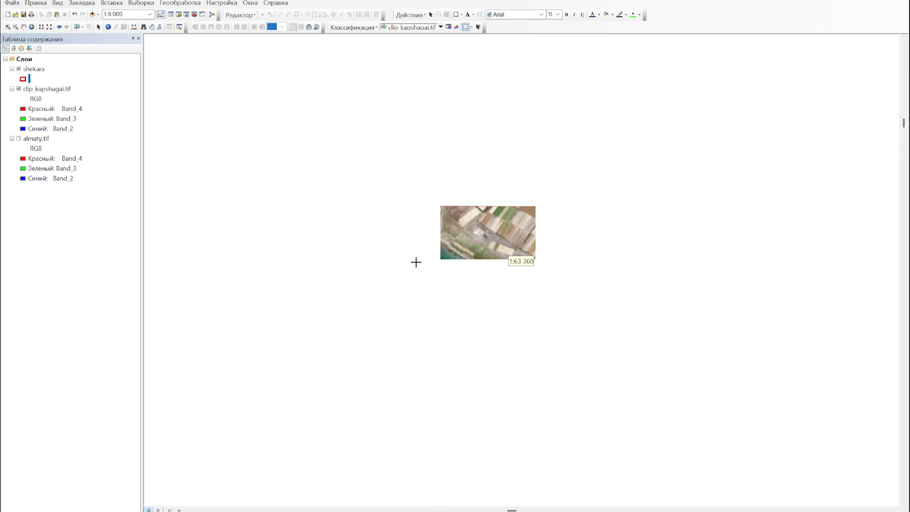
{"action": "scroll", "coordinate": [425, 264], "scroll_direction": "up", "scroll_amount": 4}
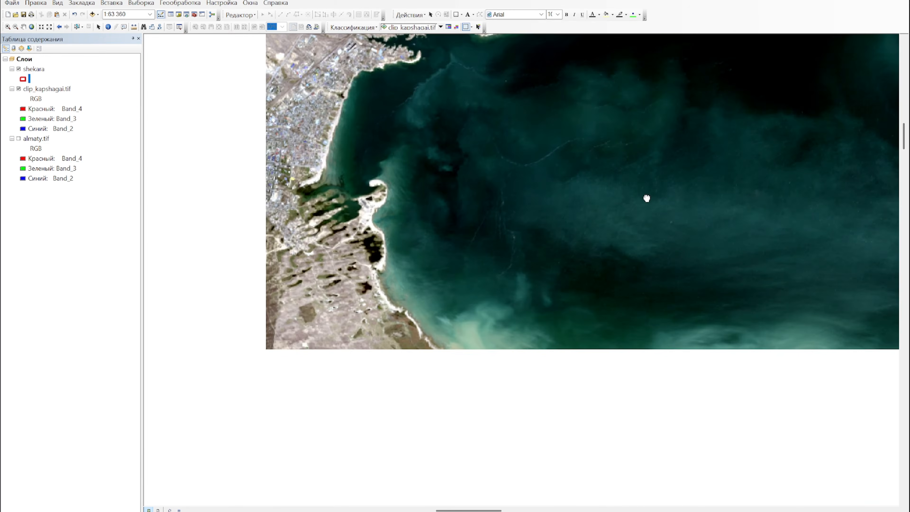
{"action": "scroll", "coordinate": [646, 198], "scroll_direction": "down", "scroll_amount": 2}
{"action": "left_click_drag", "start_coordinate": [594, 282], "coordinate": [674, 151]}
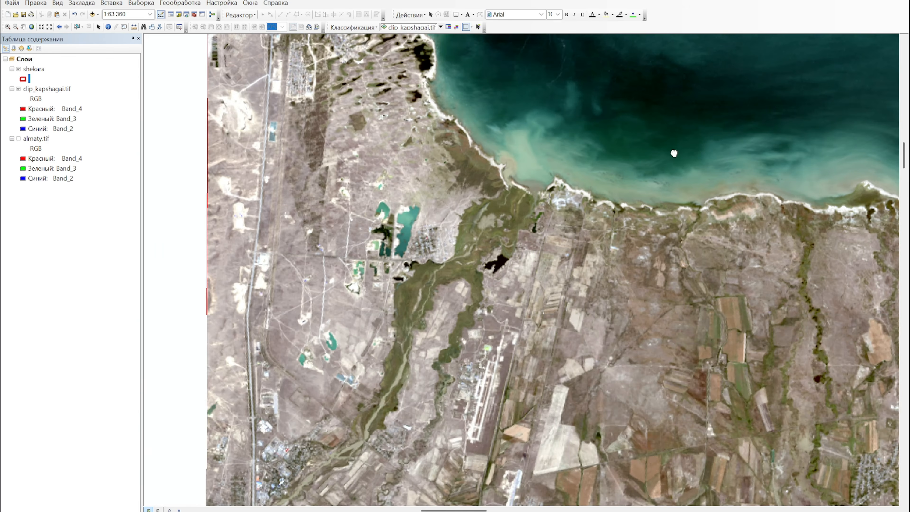
{"action": "scroll", "coordinate": [436, 117], "scroll_direction": "up", "scroll_amount": 2}
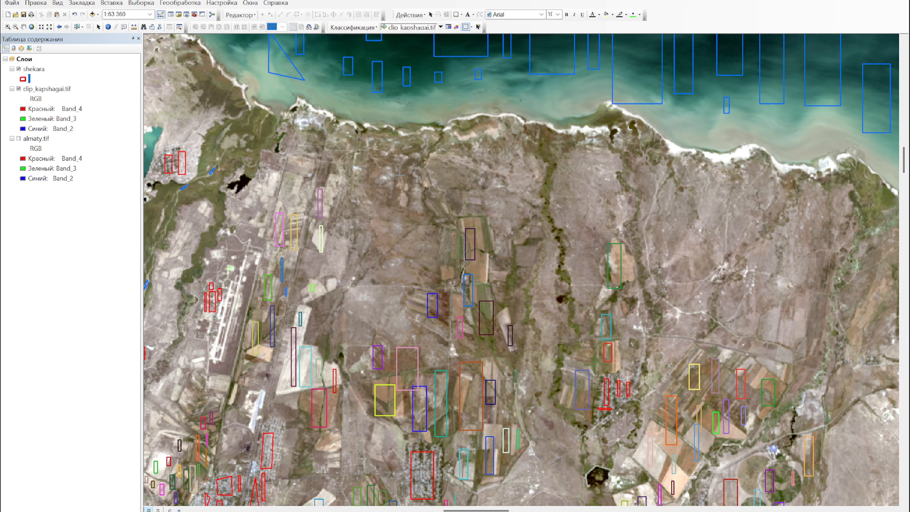
{"action": "scroll", "coordinate": [443, 190], "scroll_direction": "down", "scroll_amount": 1}
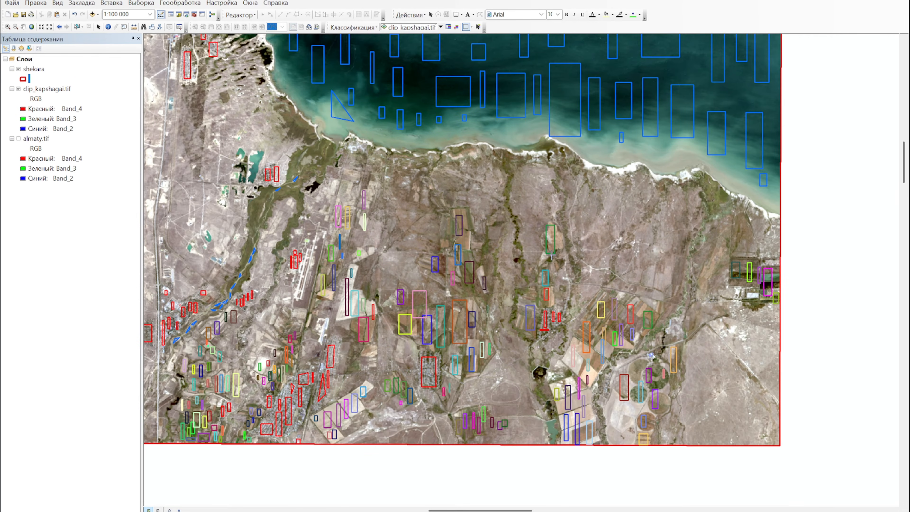
- Merge all cropland training samples, from Class 182 through Class 344, into a single class
{"action": "left_click", "coordinate": [448, 27]}
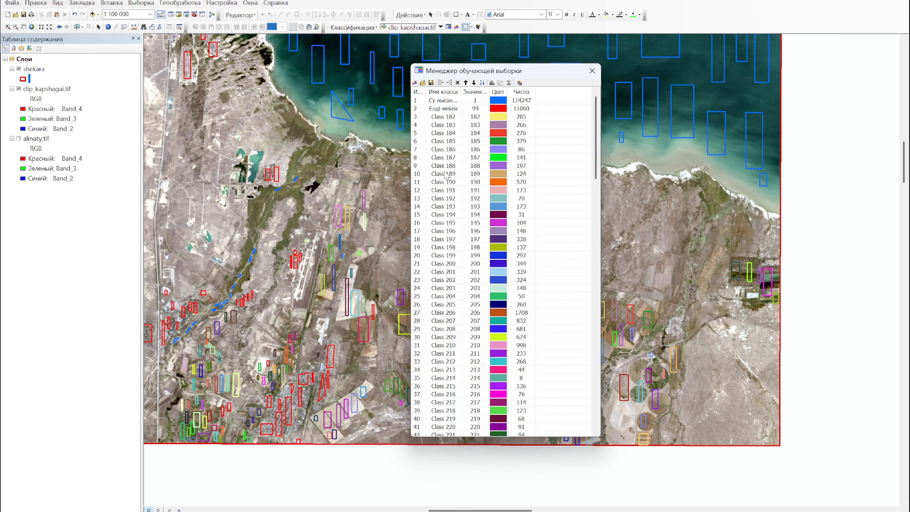
{"action": "left_click", "coordinate": [418, 116]}
{"action": "scroll", "coordinate": [444, 304], "scroll_direction": "down", "scroll_amount": 20}
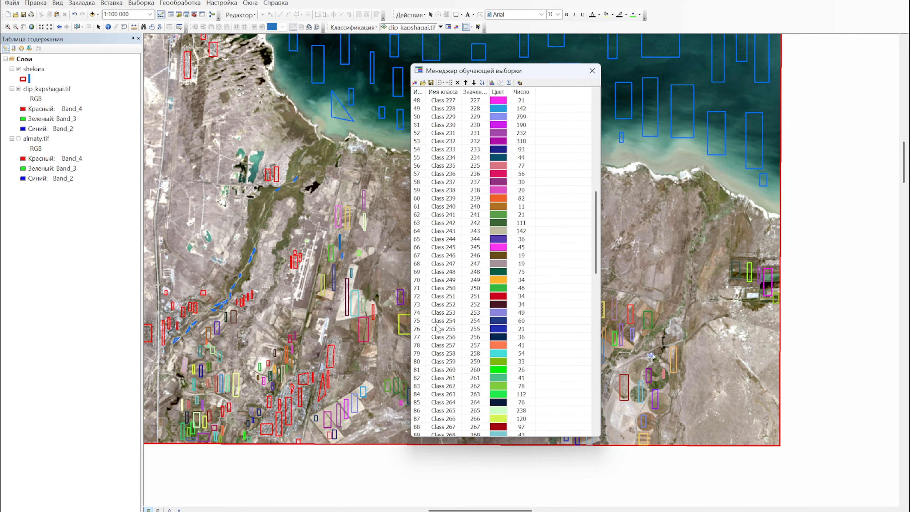
{"action": "scroll", "coordinate": [436, 347], "scroll_direction": "down", "scroll_amount": 8}
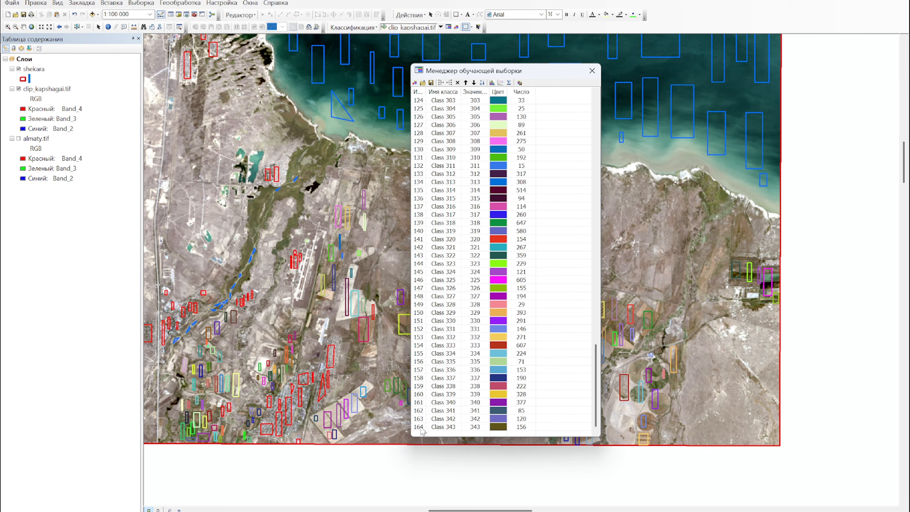
{"action": "left_click", "coordinate": [425, 422], "text": "shift"}
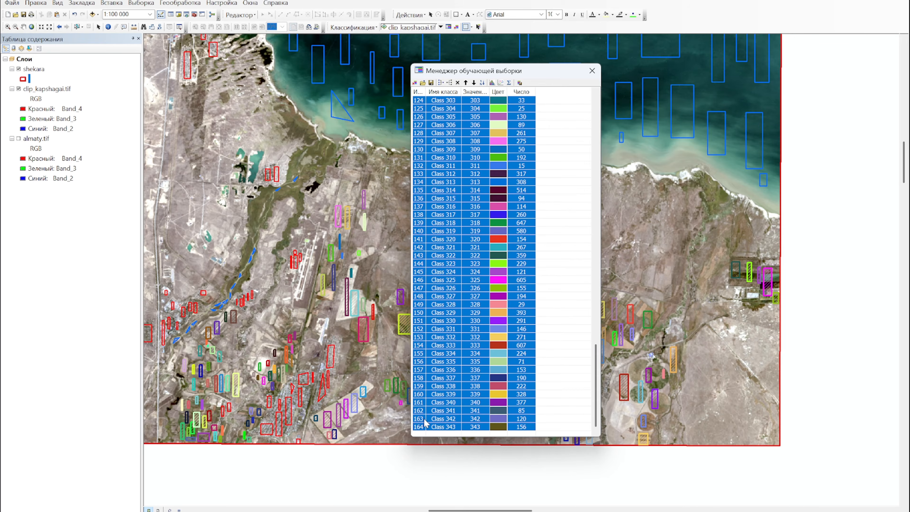
{"action": "left_click", "coordinate": [442, 83]}
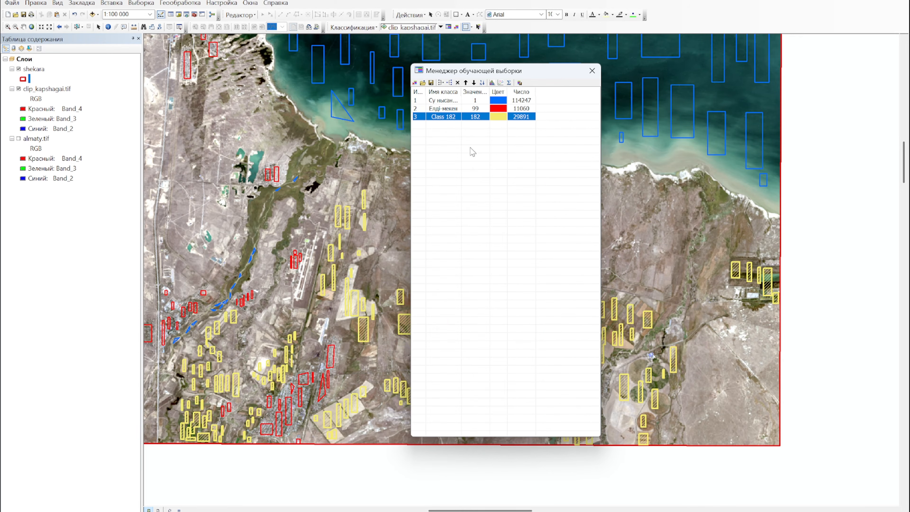
- Rename the merged cropland class as "Егішілік алқабы", keep its yellow colour and close the training sample manager
{"action": "left_click", "coordinate": [453, 118]}
{"action": "left_click", "coordinate": [498, 120]}
{"action": "left_click", "coordinate": [496, 120]}
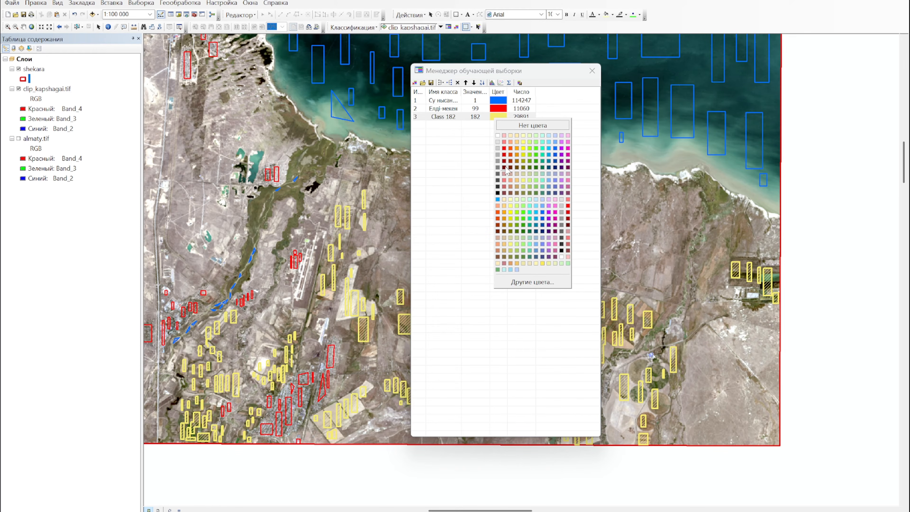
{"action": "left_click", "coordinate": [458, 119]}
{"action": "left_click", "coordinate": [457, 119]}
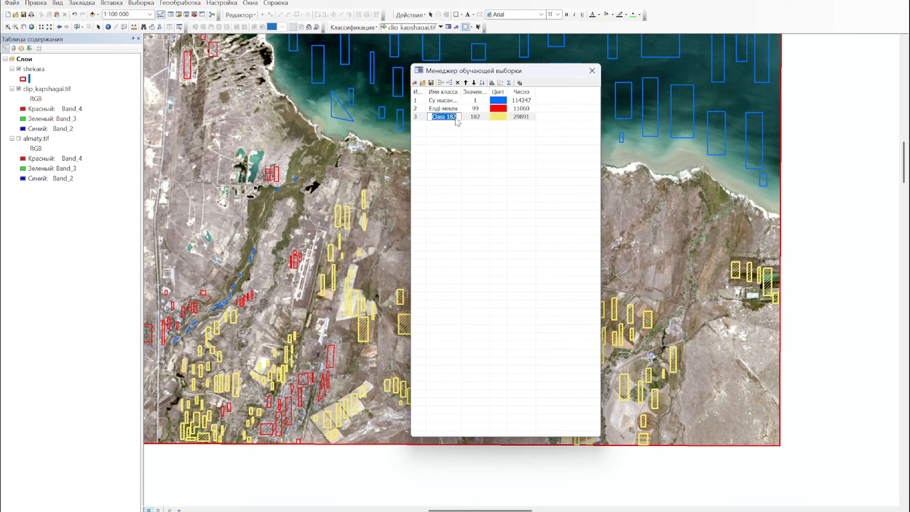
{"action": "key", "text": "BackSpace"}
{"action": "type", "text": "Егішілік алқабы"}
{"action": "key", "text": "Return"}
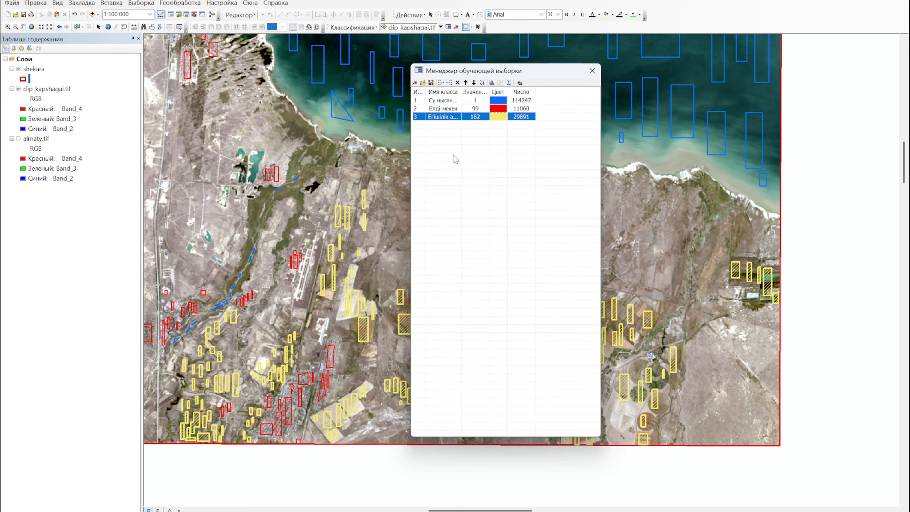
{"action": "left_click", "coordinate": [596, 72]}
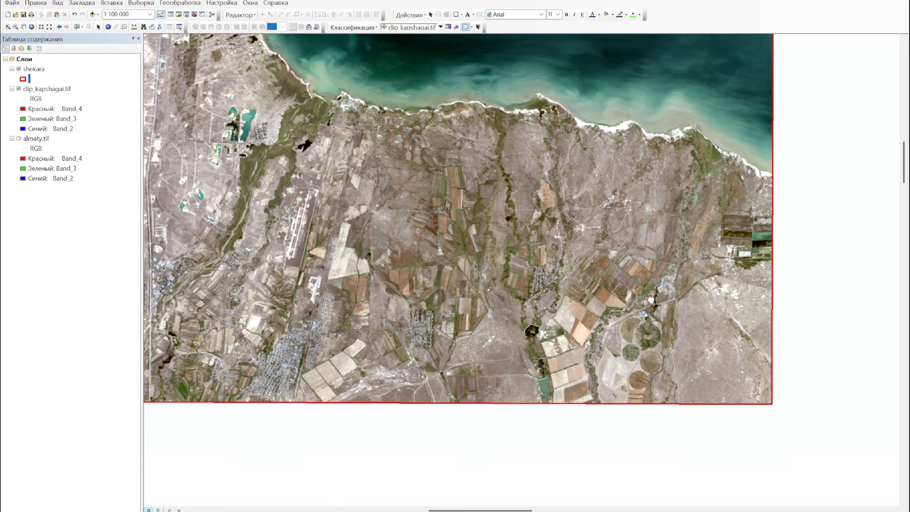
- Draw rectangular training samples over the open dry land east of the circular fields in the southeast
{"action": "scroll", "coordinate": [721, 264], "scroll_direction": "up", "scroll_amount": 3}
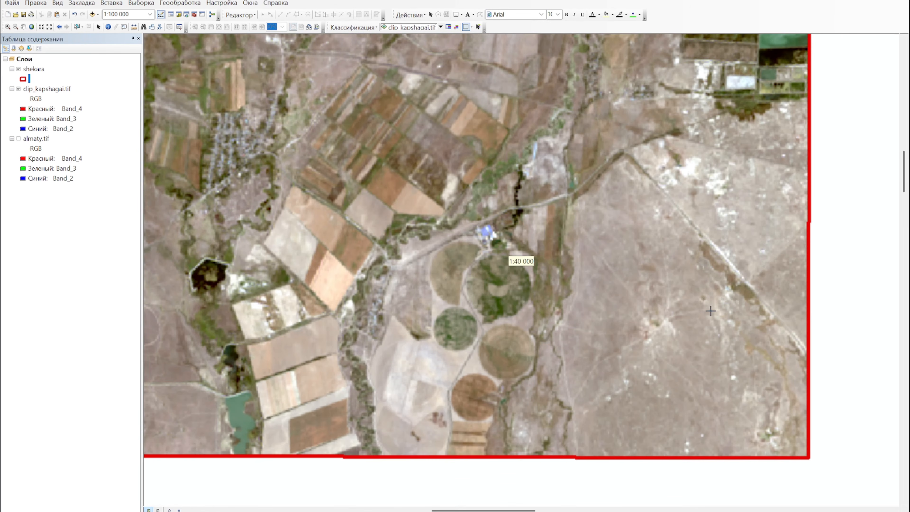
{"action": "left_click_drag", "start_coordinate": [762, 200], "coordinate": [793, 264]}
{"action": "left_click_drag", "start_coordinate": [716, 168], "coordinate": [735, 236]}
{"action": "left_click_drag", "start_coordinate": [755, 121], "coordinate": [793, 179]}
{"action": "left_click_drag", "start_coordinate": [622, 157], "coordinate": [662, 236]}
{"action": "mouse_move", "coordinate": [591, 234]}
{"action": "left_mouse_down"}
{"action": "mouse_move", "coordinate": [626, 336]}
{"action": "mouse_move", "coordinate": [623, 405]}
{"action": "left_mouse_up"}
{"action": "left_click_drag", "start_coordinate": [651, 338], "coordinate": [676, 421]}
{"action": "left_click_drag", "start_coordinate": [691, 279], "coordinate": [715, 371]}
{"action": "left_click_drag", "start_coordinate": [649, 256], "coordinate": [665, 312]}
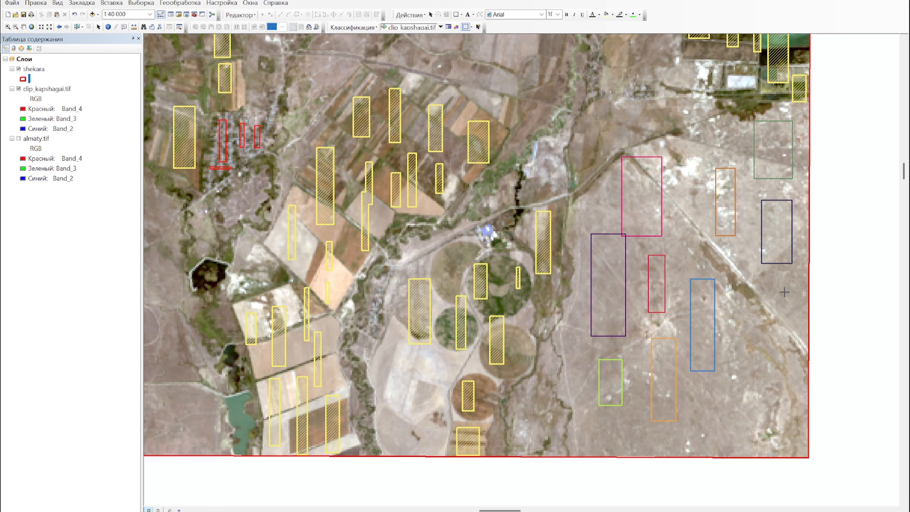
- Add rectangular training samples over the remaining open land beside the road and in the image's southeastern corner
{"action": "left_click_drag", "start_coordinate": [728, 274], "coordinate": [744, 382]}
{"action": "left_click_drag", "start_coordinate": [770, 297], "coordinate": [776, 322]}
{"action": "mouse_move", "coordinate": [698, 392]}
{"action": "left_mouse_down"}
{"action": "mouse_move", "coordinate": [805, 431]}
{"action": "mouse_move", "coordinate": [792, 443]}
{"action": "left_mouse_up"}
{"action": "left_click_drag", "start_coordinate": [603, 426], "coordinate": [707, 449]}
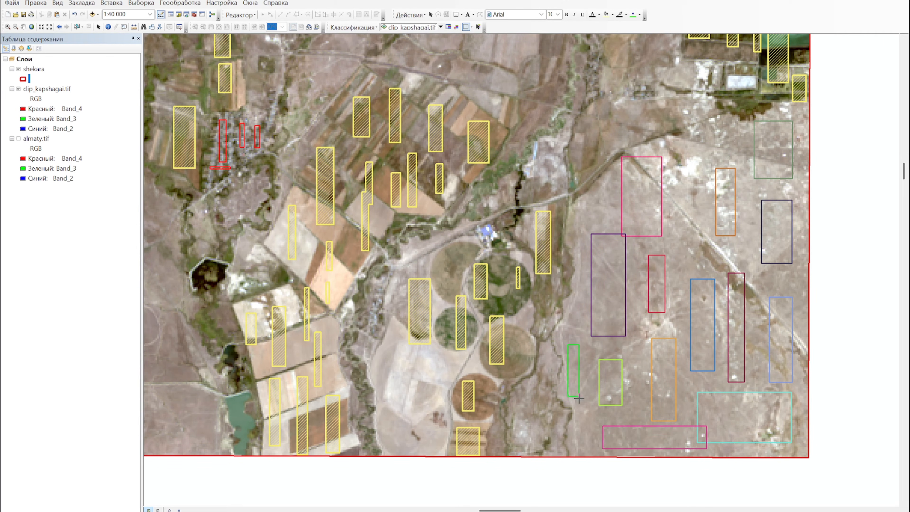
- Draw rectangular training samples over the open land along the southern boundary, between the fields and villages
{"action": "scroll", "coordinate": [378, 344], "scroll_direction": "up", "scroll_amount": 2}
{"action": "left_click_drag", "start_coordinate": [238, 342], "coordinate": [513, 316]}
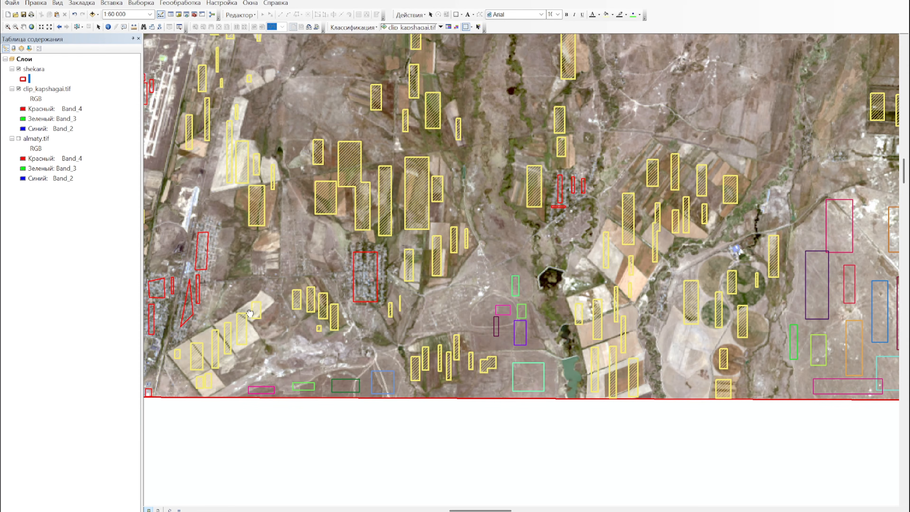
{"action": "left_click_drag", "start_coordinate": [221, 294], "coordinate": [366, 296]}
- Draw rectangular training samples over the open land north of the central fields, east of the airfield
{"action": "scroll", "coordinate": [438, 196], "scroll_direction": "up", "scroll_amount": 3}
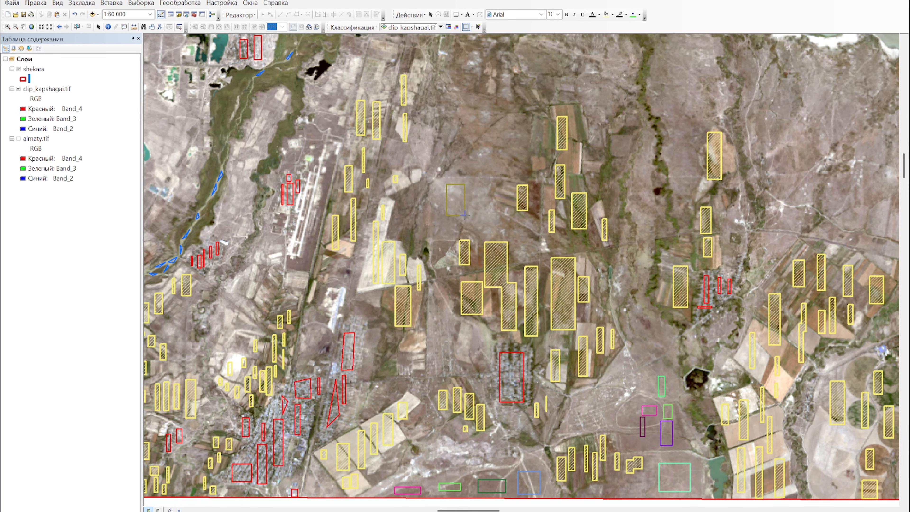
{"action": "scroll", "coordinate": [468, 102], "scroll_direction": "up", "scroll_amount": 1}
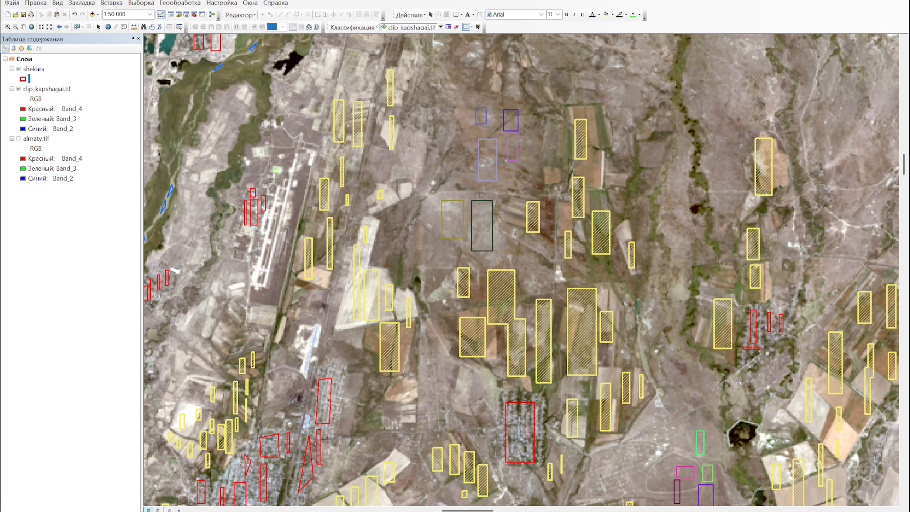
{"action": "left_click_drag", "start_coordinate": [427, 131], "coordinate": [432, 168]}
{"action": "left_click_drag", "start_coordinate": [456, 113], "coordinate": [459, 130]}
{"action": "left_click_drag", "start_coordinate": [436, 245], "coordinate": [455, 257]}
- Draw rectangular training samples over the open land between the reservoir's southern shore and the eastern field blocks
{"action": "left_click_drag", "start_coordinate": [489, 169], "coordinate": [397, 320]}
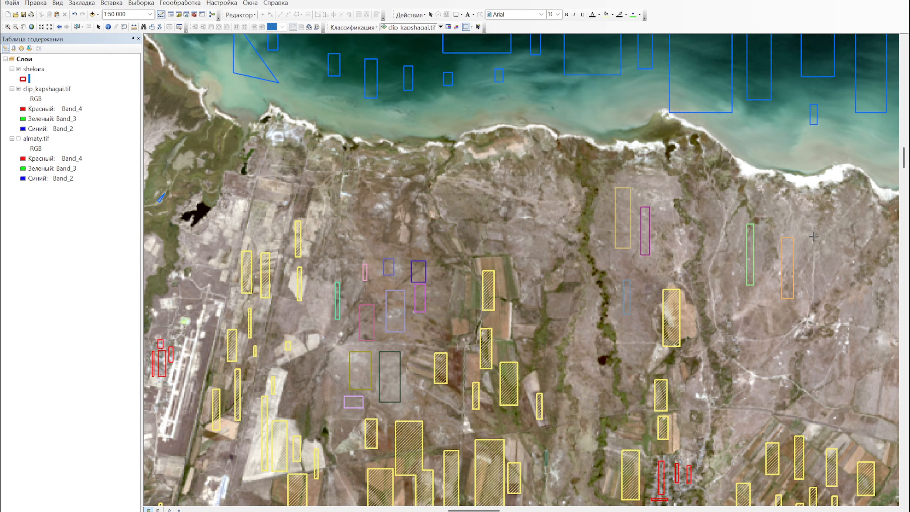
{"action": "left_click_drag", "start_coordinate": [772, 329], "coordinate": [829, 353]}
{"action": "left_click_drag", "start_coordinate": [848, 358], "coordinate": [867, 392]}
{"action": "left_click_drag", "start_coordinate": [874, 322], "coordinate": [620, 297]}
{"action": "left_click_drag", "start_coordinate": [639, 240], "coordinate": [655, 301]}
{"action": "left_click_drag", "start_coordinate": [667, 223], "coordinate": [686, 302]}
{"action": "left_click_drag", "start_coordinate": [630, 336], "coordinate": [645, 376]}
{"action": "left_click_drag", "start_coordinate": [842, 261], "coordinate": [859, 301]}
- Draw rectangular training samples over the open land around the turquoise ponds southwest of the reservoir
{"action": "scroll", "coordinate": [411, 207], "scroll_direction": "down", "scroll_amount": 4}
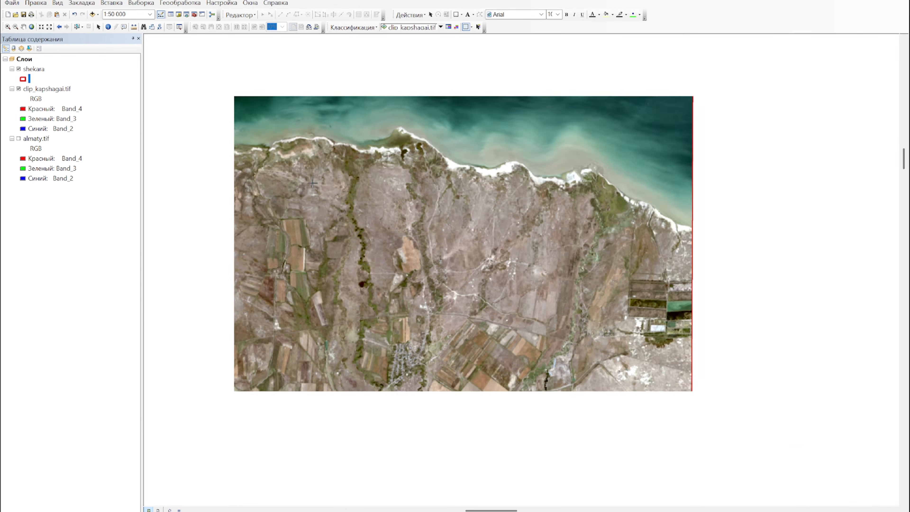
{"action": "left_click_drag", "start_coordinate": [228, 190], "coordinate": [506, 255]}
{"action": "scroll", "coordinate": [414, 190], "scroll_direction": "up", "scroll_amount": 4}
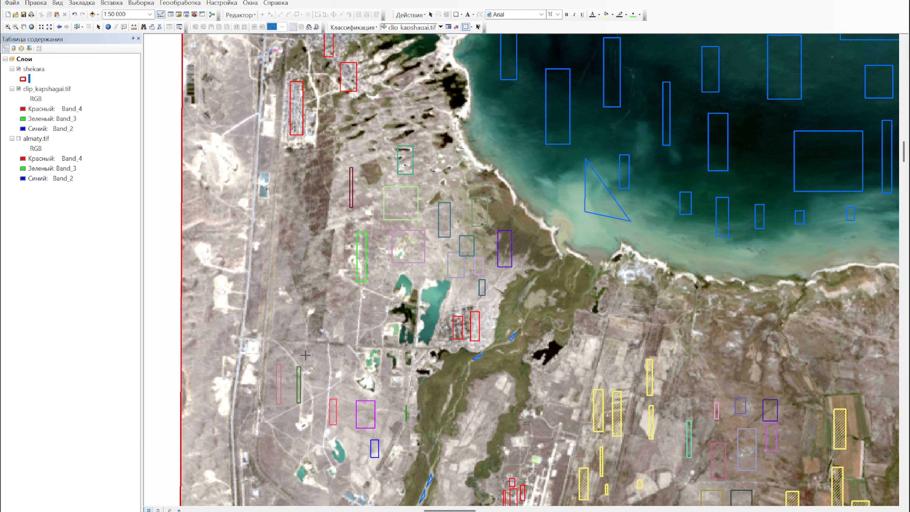
- Draw rectangular training samples over the open land between the image's western boundary and the highway
{"action": "scroll", "coordinate": [315, 359], "scroll_direction": "up", "scroll_amount": 1}
{"action": "left_click_drag", "start_coordinate": [387, 149], "coordinate": [423, 258]}
{"action": "left_click_drag", "start_coordinate": [398, 57], "coordinate": [418, 104]}
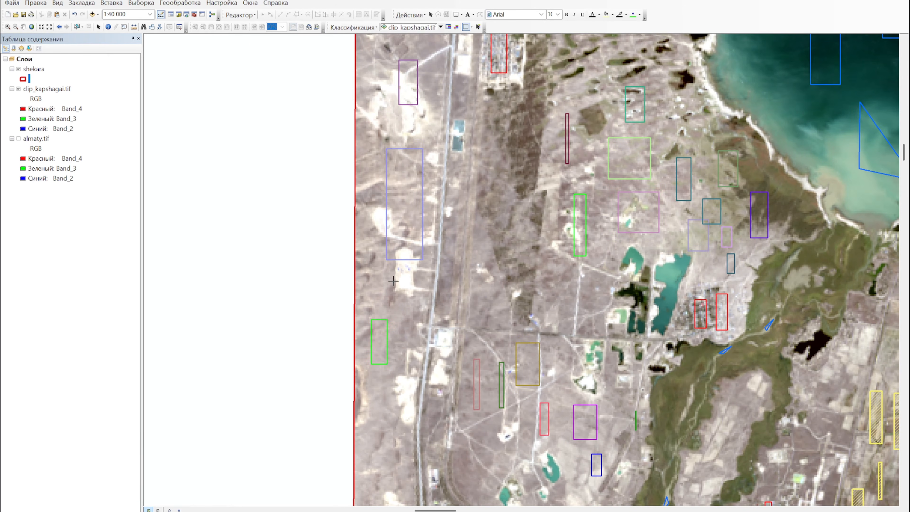
{"action": "left_click_drag", "start_coordinate": [376, 426], "coordinate": [394, 213]}
{"action": "left_click_drag", "start_coordinate": [394, 154], "coordinate": [416, 234]}
{"action": "mouse_move", "coordinate": [386, 235]}
{"action": "left_mouse_down"}
{"action": "mouse_move", "coordinate": [419, 341]}
{"action": "mouse_move", "coordinate": [448, 214]}
{"action": "left_mouse_up"}
{"action": "left_click_drag", "start_coordinate": [411, 227], "coordinate": [426, 275]}
{"action": "mouse_move", "coordinate": [422, 286]}
{"action": "left_mouse_down"}
{"action": "mouse_move", "coordinate": [430, 329]}
{"action": "mouse_move", "coordinate": [442, 200]}
{"action": "left_mouse_up"}
{"action": "left_click_drag", "start_coordinate": [448, 333], "coordinate": [454, 224]}
- Add rectangular training samples over the bare land in the image's southwestern corner, west of the road
{"action": "scroll", "coordinate": [423, 229], "scroll_direction": "down", "scroll_amount": 4}
{"action": "scroll", "coordinate": [424, 229], "scroll_direction": "up", "scroll_amount": 2}
{"action": "scroll", "coordinate": [424, 229], "scroll_direction": "up", "scroll_amount": 3}
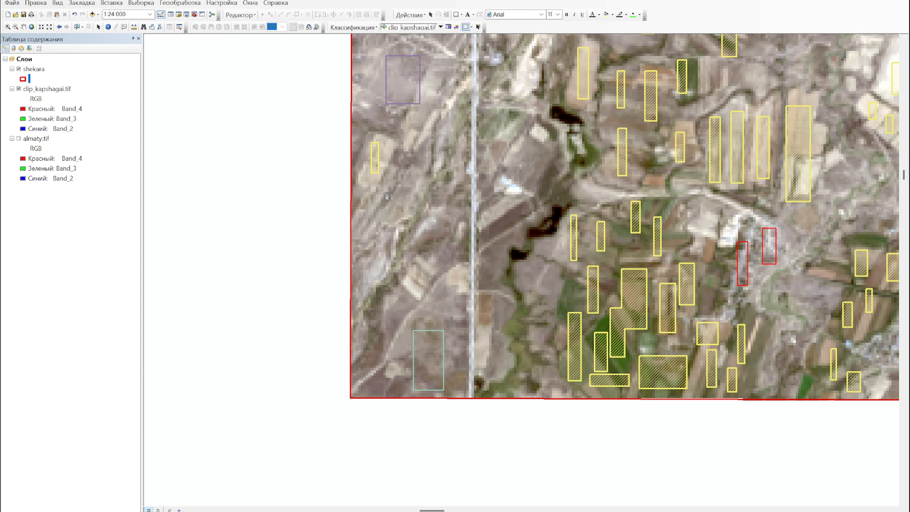
{"action": "left_click_drag", "start_coordinate": [393, 311], "coordinate": [403, 337]}
- Draw rectangular training samples over the open land between the highway and the green river valley, north of the settlement
{"action": "scroll", "coordinate": [366, 82], "scroll_direction": "down", "scroll_amount": 4}
{"action": "scroll", "coordinate": [473, 230], "scroll_direction": "up", "scroll_amount": 2}
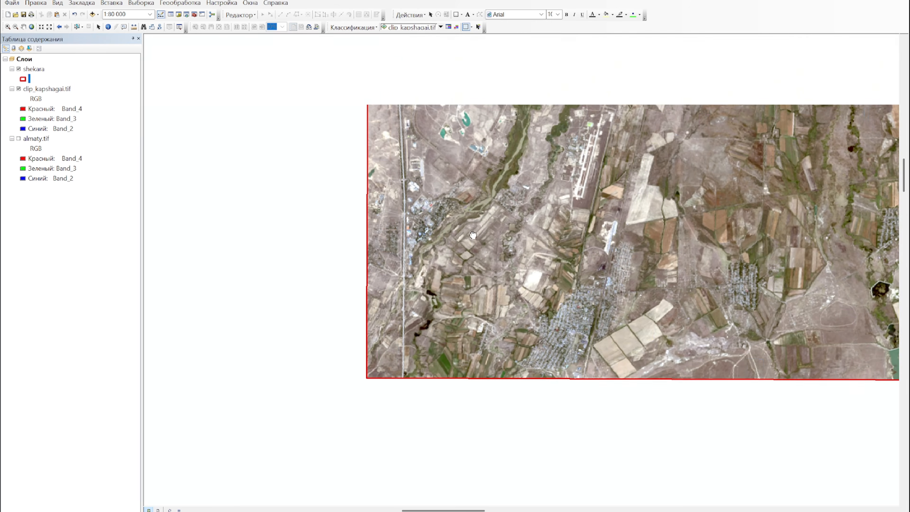
{"action": "scroll", "coordinate": [473, 230], "scroll_direction": "up", "scroll_amount": 3}
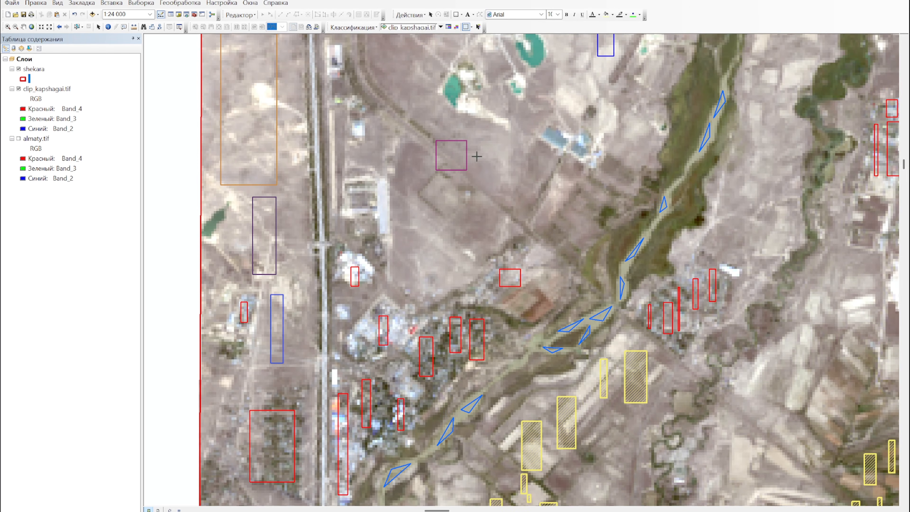
{"action": "left_click_drag", "start_coordinate": [419, 90], "coordinate": [445, 322]}
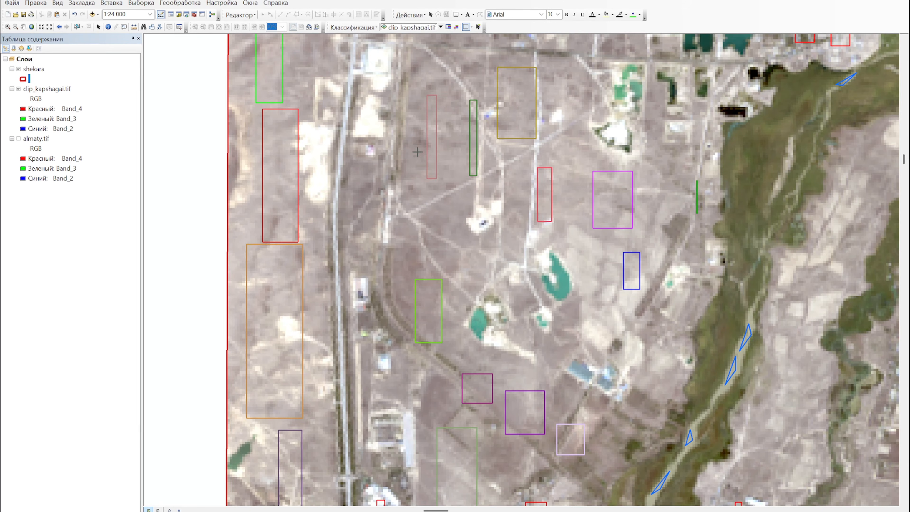
{"action": "scroll", "coordinate": [402, 168], "scroll_direction": "down", "scroll_amount": 2}
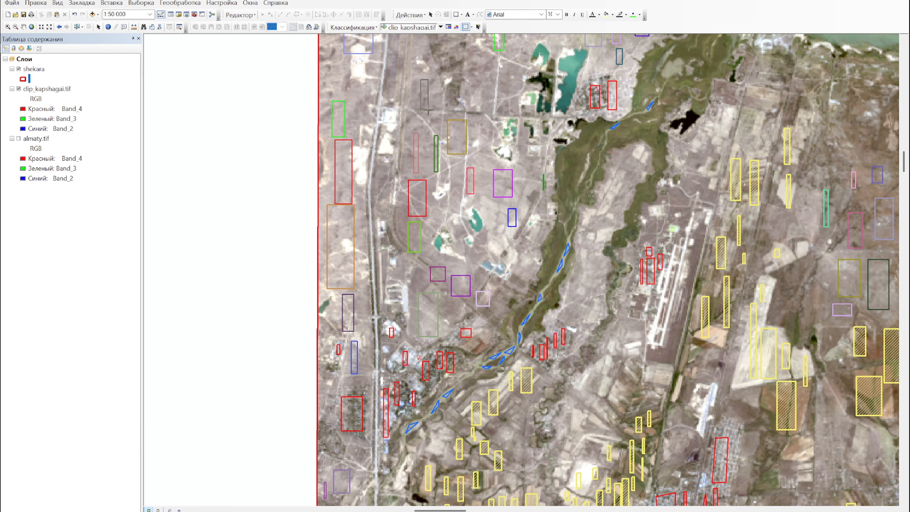
{"action": "scroll", "coordinate": [441, 98], "scroll_direction": "down", "scroll_amount": 1}
- Draw rectangular training samples over the open land west and north of the city in the image's northwestern part
{"action": "left_click_drag", "start_coordinate": [441, 98], "coordinate": [429, 292]}
{"action": "left_click_drag", "start_coordinate": [416, 97], "coordinate": [405, 274]}
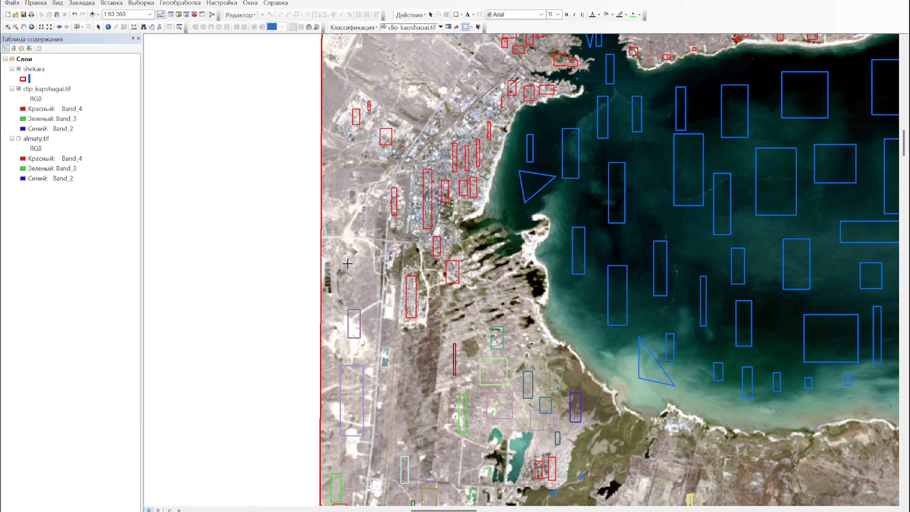
{"action": "left_click_drag", "start_coordinate": [383, 60], "coordinate": [388, 156]}
{"action": "left_click_drag", "start_coordinate": [410, 137], "coordinate": [421, 153]}
{"action": "left_click_drag", "start_coordinate": [439, 149], "coordinate": [449, 162]}
{"action": "mouse_move", "coordinate": [341, 83]}
{"action": "left_mouse_down"}
{"action": "mouse_move", "coordinate": [354, 104]}
{"action": "mouse_move", "coordinate": [389, 118]}
{"action": "left_mouse_up"}
{"action": "left_click_drag", "start_coordinate": [402, 99], "coordinate": [421, 124]}
{"action": "left_click_drag", "start_coordinate": [389, 100], "coordinate": [403, 182]}
{"action": "left_click_drag", "start_coordinate": [355, 104], "coordinate": [382, 157]}
{"action": "left_click_drag", "start_coordinate": [379, 70], "coordinate": [396, 102]}
{"action": "mouse_move", "coordinate": [349, 53]}
{"action": "left_mouse_down"}
{"action": "mouse_move", "coordinate": [365, 75]}
{"action": "mouse_move", "coordinate": [421, 86]}
{"action": "left_mouse_up"}
{"action": "mouse_move", "coordinate": [423, 55]}
{"action": "left_mouse_down"}
{"action": "mouse_move", "coordinate": [436, 82]}
{"action": "mouse_move", "coordinate": [450, 194]}
{"action": "left_mouse_up"}
- Draw rectangular training samples across the dry land along the northern boundary, above the reservoir's northwestern inlet
{"action": "scroll", "coordinate": [449, 100], "scroll_direction": "up", "scroll_amount": 1}
{"action": "left_click_drag", "start_coordinate": [366, 132], "coordinate": [386, 151]}
{"action": "left_click_drag", "start_coordinate": [583, 132], "coordinate": [606, 161]}
{"action": "left_click_drag", "start_coordinate": [623, 138], "coordinate": [649, 184]}
{"action": "left_click_drag", "start_coordinate": [676, 149], "coordinate": [709, 192]}
{"action": "left_click_drag", "start_coordinate": [724, 154], "coordinate": [746, 182]}
{"action": "left_click_drag", "start_coordinate": [771, 146], "coordinate": [815, 195]}
{"action": "left_click_drag", "start_coordinate": [828, 165], "coordinate": [856, 216]}
- Add rectangular training samples on both sides of the curved road on the reservoir's northern shore land
{"action": "mouse_move", "coordinate": [691, 235]}
{"action": "left_mouse_down"}
{"action": "mouse_move", "coordinate": [719, 290]}
{"action": "mouse_move", "coordinate": [391, 273]}
{"action": "mouse_move", "coordinate": [448, 303]}
{"action": "left_mouse_up"}
{"action": "left_click_drag", "start_coordinate": [478, 244], "coordinate": [486, 273]}
{"action": "left_click_drag", "start_coordinate": [404, 212], "coordinate": [430, 244]}
{"action": "left_click_drag", "start_coordinate": [547, 176], "coordinate": [568, 225]}
{"action": "left_click_drag", "start_coordinate": [585, 166], "coordinate": [605, 210]}
{"action": "left_click_drag", "start_coordinate": [611, 156], "coordinate": [632, 173]}
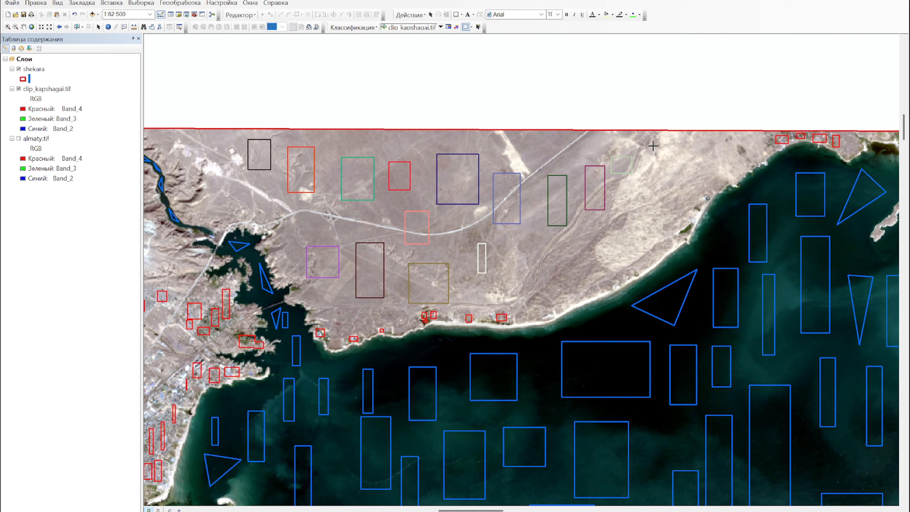
- Delete the last training sample, the tall rectangle touching the northern boundary beside the reservoir shore, from the training sample list
{"action": "mouse_move", "coordinate": [648, 251]}
{"action": "left_mouse_down"}
{"action": "mouse_move", "coordinate": [525, 267]}
{"action": "mouse_move", "coordinate": [361, 264]}
{"action": "left_mouse_up"}
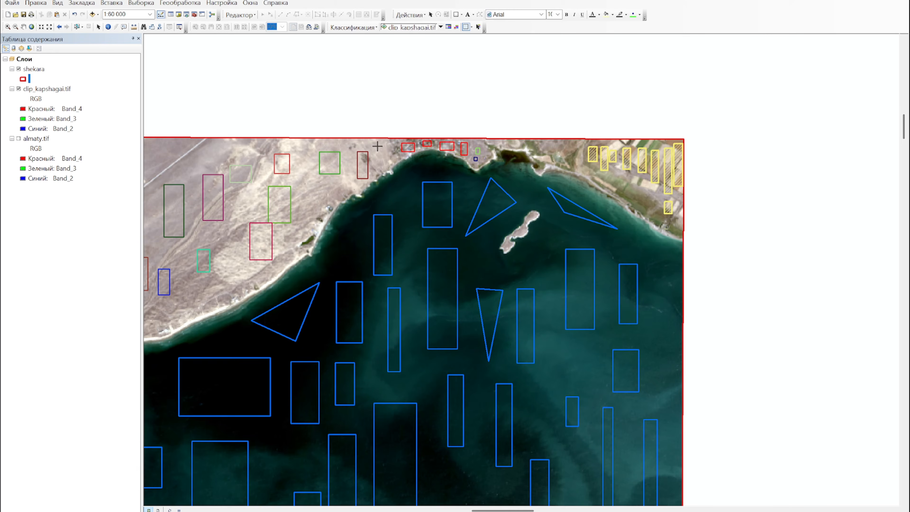
{"action": "scroll", "coordinate": [380, 153], "scroll_direction": "up", "scroll_amount": 5}
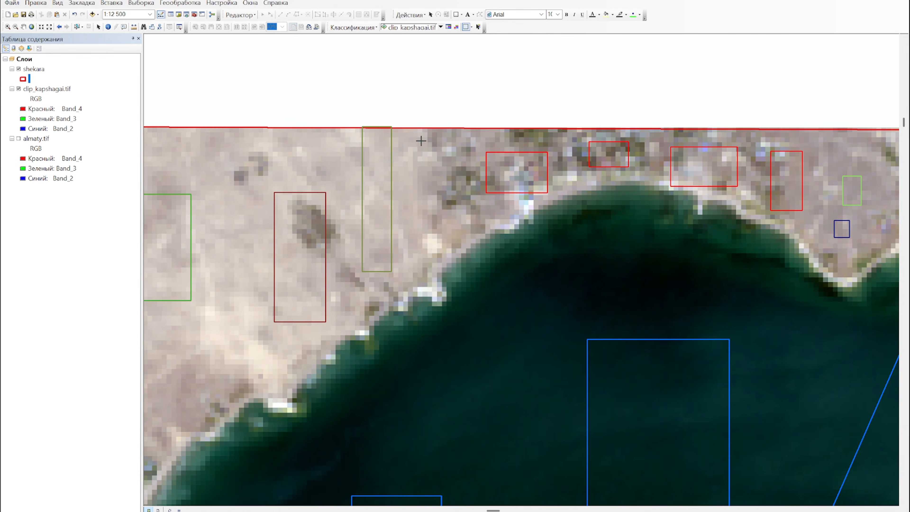
{"action": "left_click", "coordinate": [457, 27]}
{"action": "scroll", "coordinate": [353, 177], "scroll_direction": "up", "scroll_amount": 3}
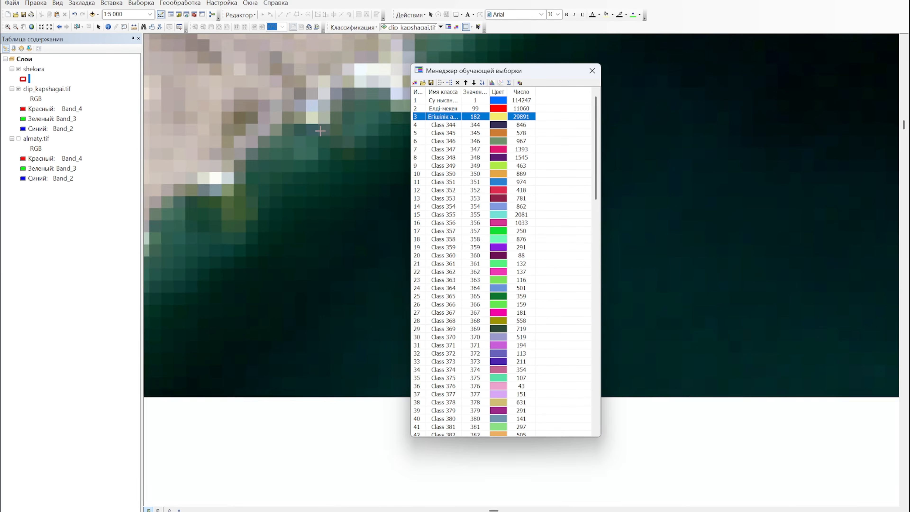
{"action": "scroll", "coordinate": [353, 178], "scroll_direction": "down", "scroll_amount": 4}
{"action": "scroll", "coordinate": [451, 357], "scroll_direction": "down", "scroll_amount": 20}
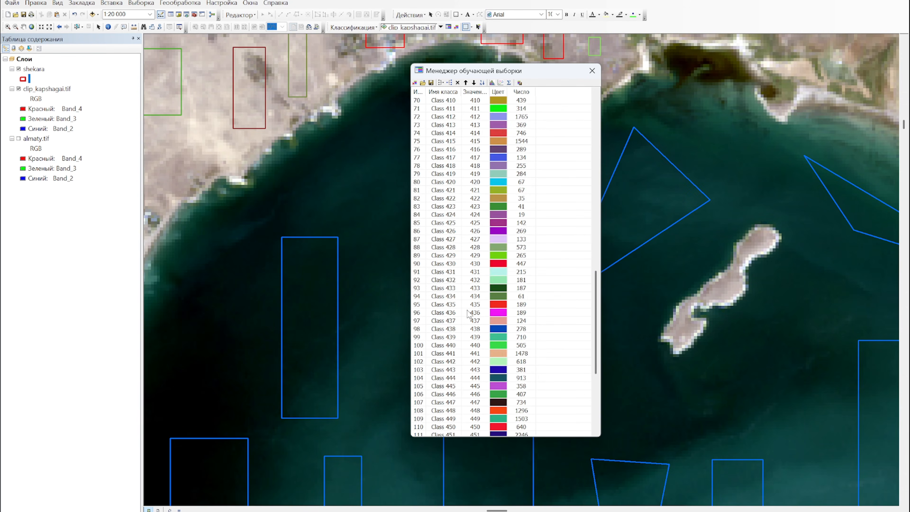
{"action": "left_click", "coordinate": [425, 427]}
{"action": "left_click", "coordinate": [458, 83]}
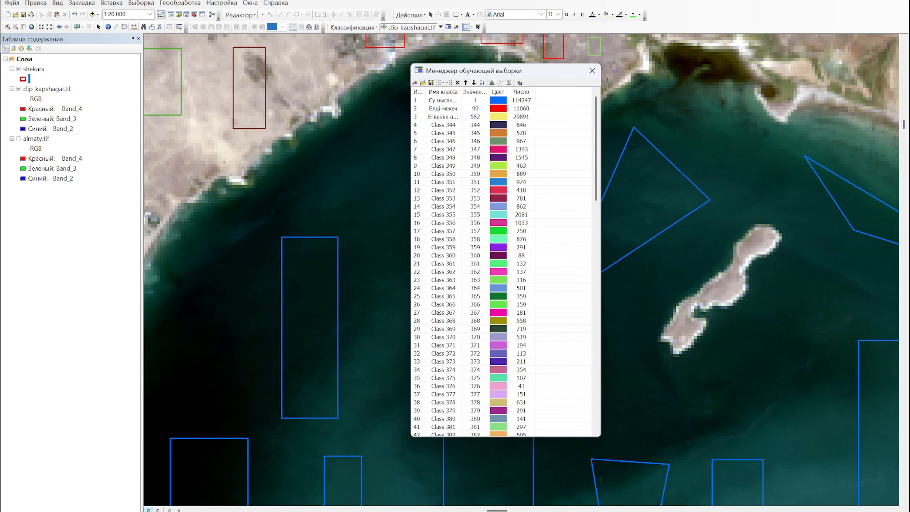
{"action": "left_click", "coordinate": [592, 70]}
- Merge all the open-land training samples from Class 344 through Class 470 into a single class
{"action": "scroll", "coordinate": [383, 64], "scroll_direction": "down", "scroll_amount": 1}
{"action": "scroll", "coordinate": [350, 175], "scroll_direction": "down", "scroll_amount": 6}
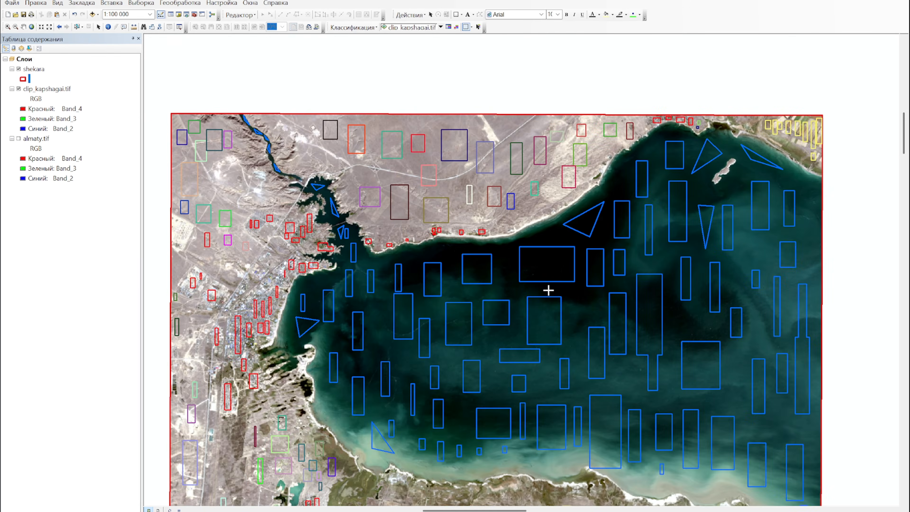
{"action": "left_click_drag", "start_coordinate": [549, 289], "coordinate": [587, 166]}
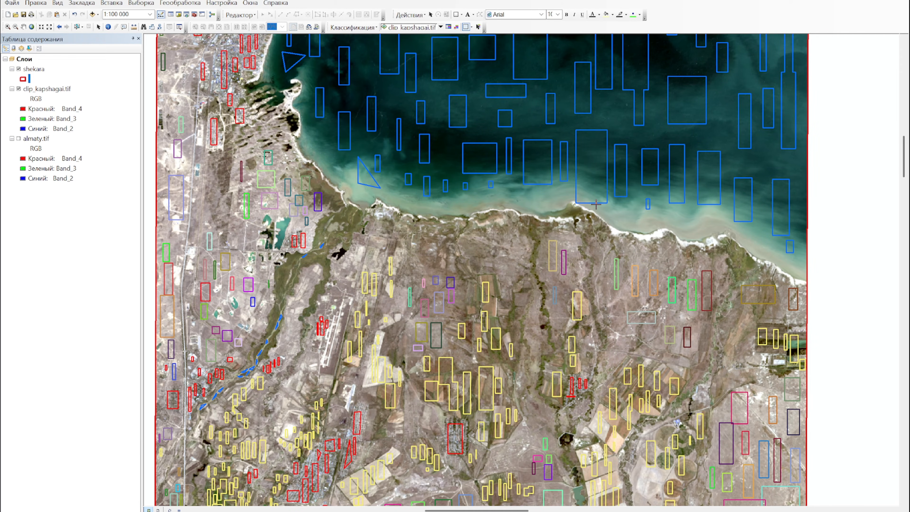
{"action": "left_click_drag", "start_coordinate": [554, 121], "coordinate": [534, 323]}
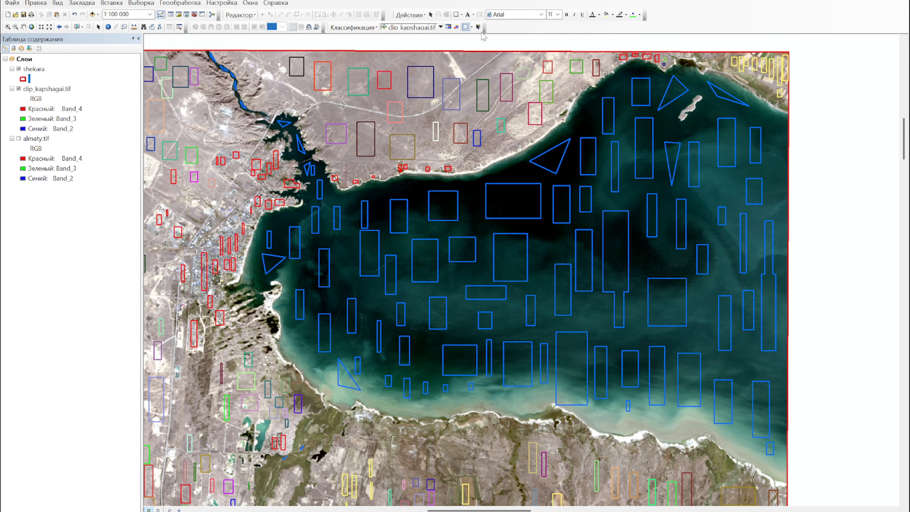
{"action": "left_click", "coordinate": [448, 28]}
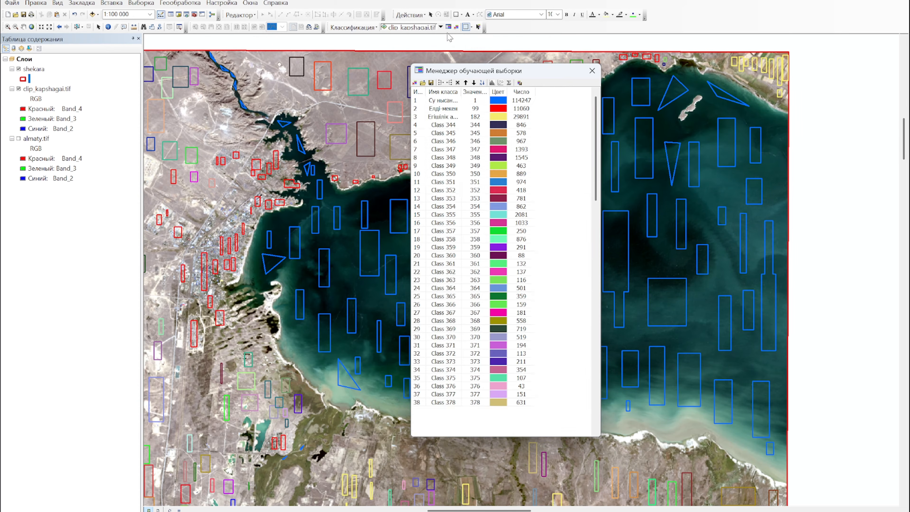
{"action": "left_click", "coordinate": [420, 125]}
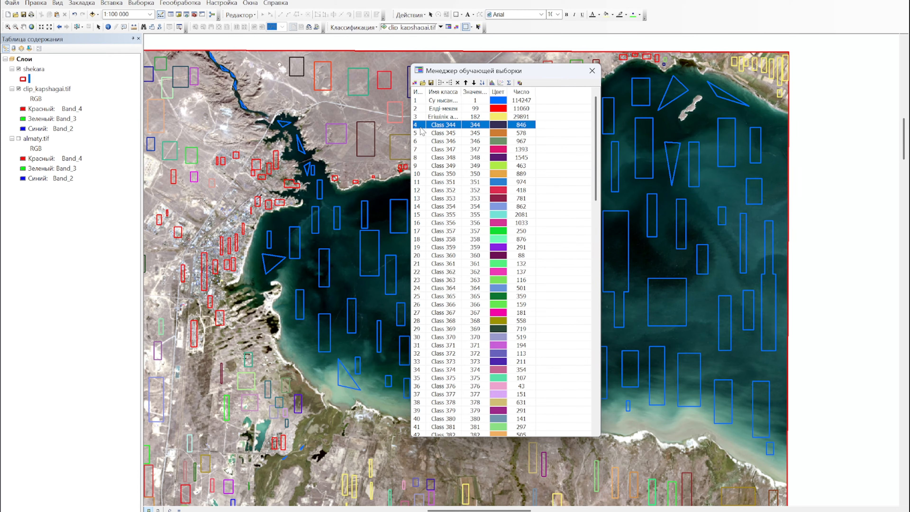
{"action": "scroll", "coordinate": [453, 217], "scroll_direction": "down", "scroll_amount": 20}
{"action": "scroll", "coordinate": [453, 217], "scroll_direction": "down", "scroll_amount": 8}
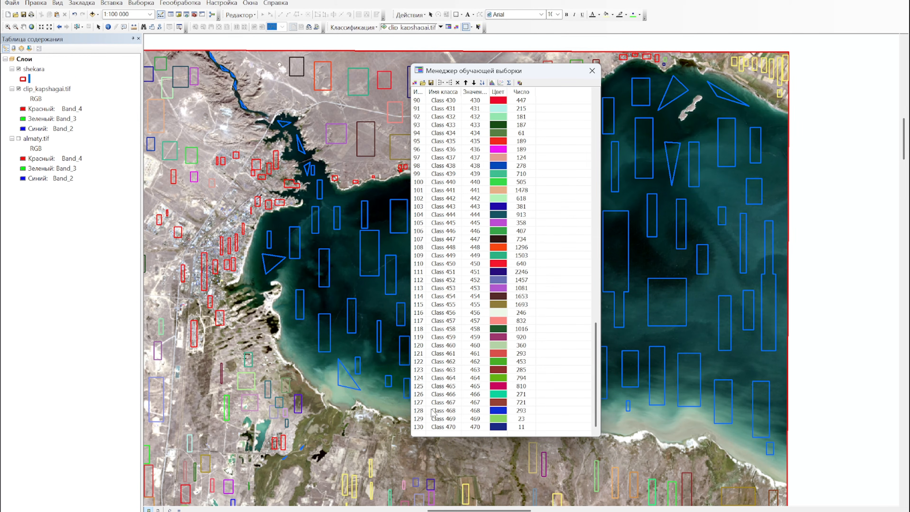
{"action": "left_click", "coordinate": [421, 427]}
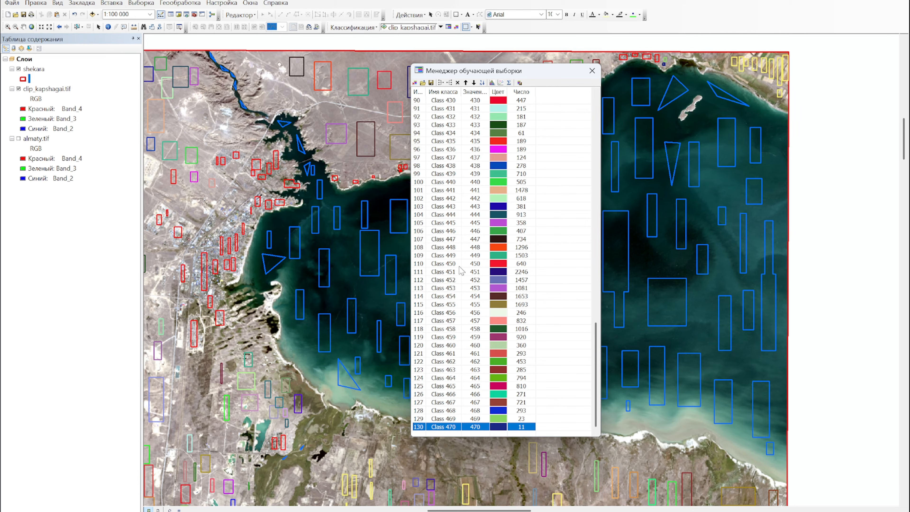
{"action": "scroll", "coordinate": [461, 271], "scroll_direction": "up", "scroll_amount": 20}
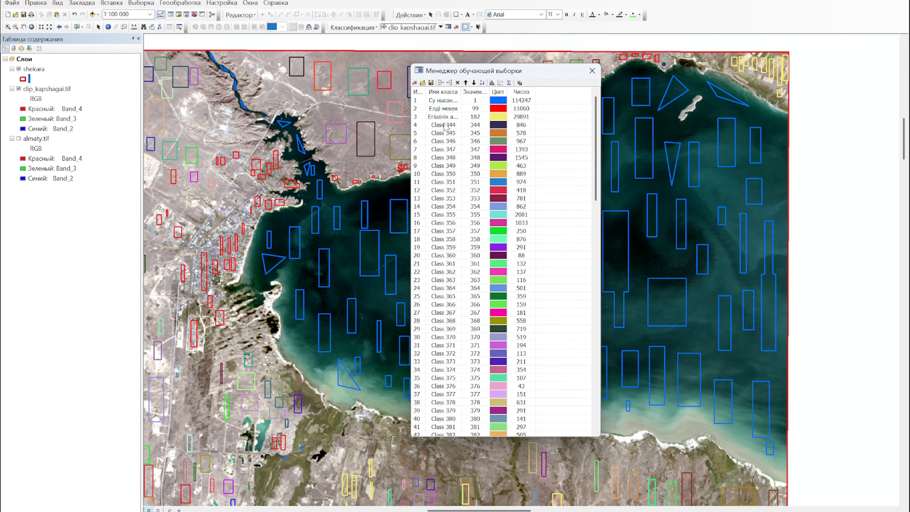
{"action": "left_click", "coordinate": [430, 126], "text": "shift"}
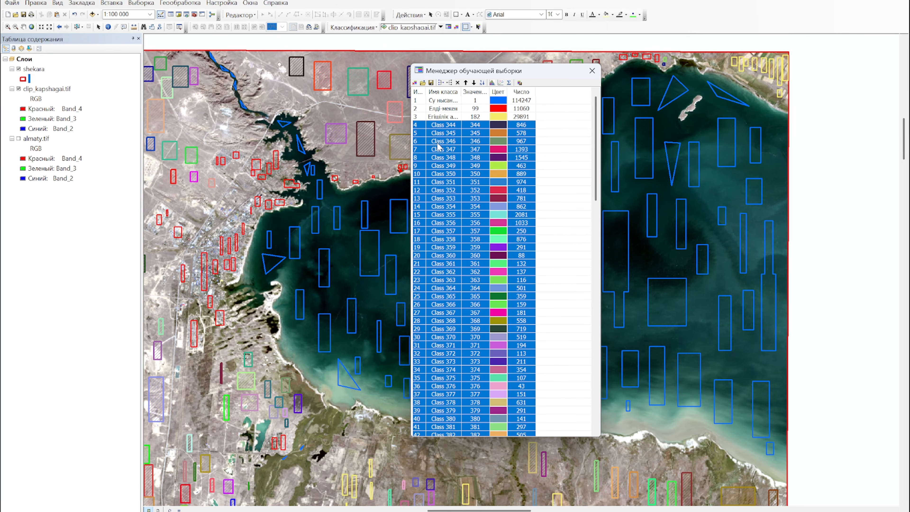
{"action": "left_click", "coordinate": [441, 82]}
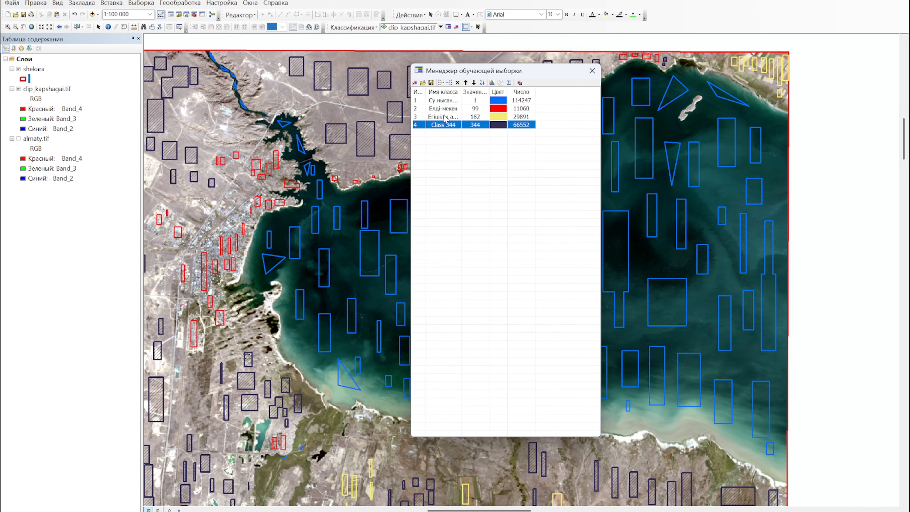
- Rename the merged open-land class as "Бос жатқан жерлер"
{"action": "left_click", "coordinate": [448, 128]}
{"action": "key", "text": "BackSpace"}
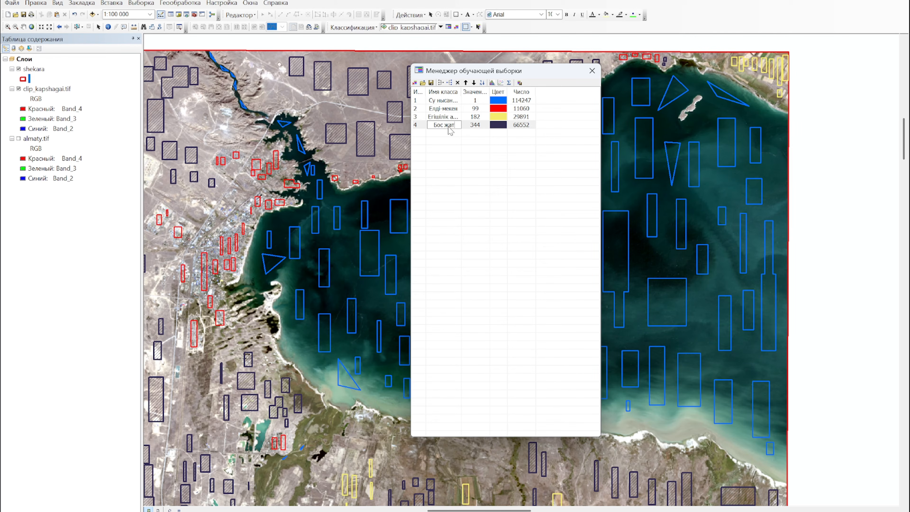
{"action": "type", "text": "Бос жатқан жерлер"}
{"action": "key", "text": "Return"}
- Set the color of the open-land class "Бос жатқан жерлер" to light gray
{"action": "left_click", "coordinate": [500, 125]}
{"action": "left_click", "coordinate": [501, 125]}
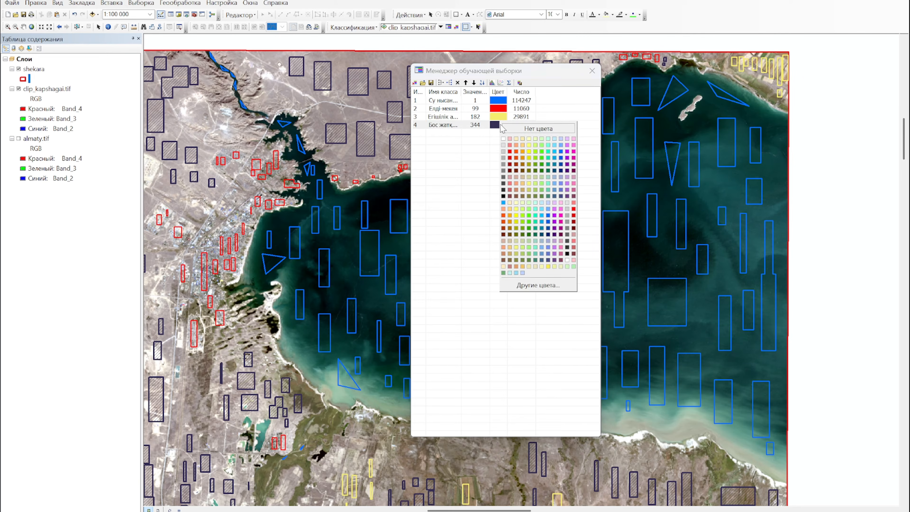
{"action": "left_click", "coordinate": [503, 157]}
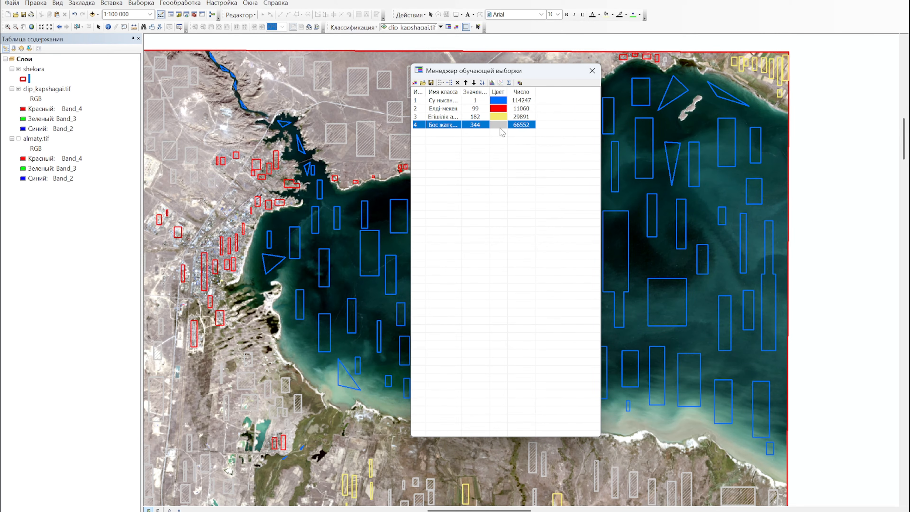
{"action": "left_click", "coordinate": [500, 126]}
{"action": "left_click", "coordinate": [511, 172]}
{"action": "left_click", "coordinate": [525, 167]}
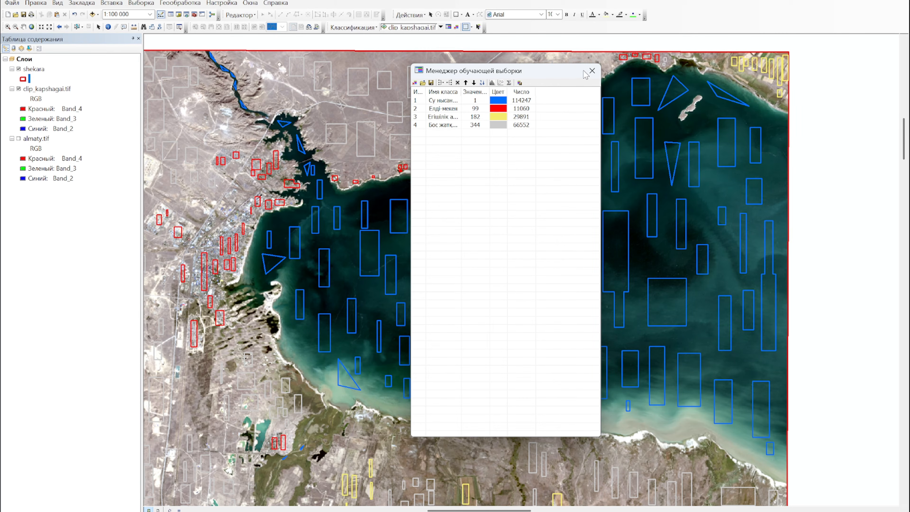
- Examine the four classes' training samples across the reservoir, its shores and the farmland, keeping the training sample list clear of the image
{"action": "left_click_drag", "start_coordinate": [484, 72], "coordinate": [586, 79]}
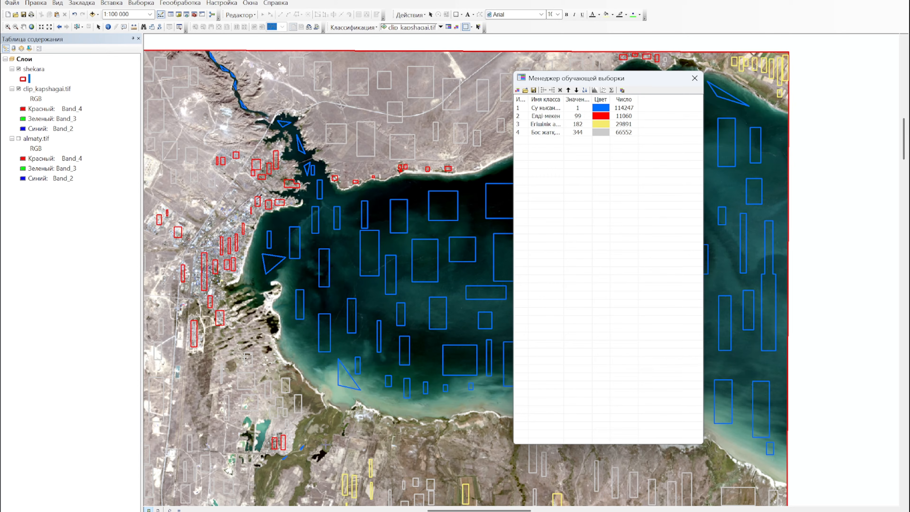
{"action": "left_click_drag", "start_coordinate": [420, 450], "coordinate": [408, 268]}
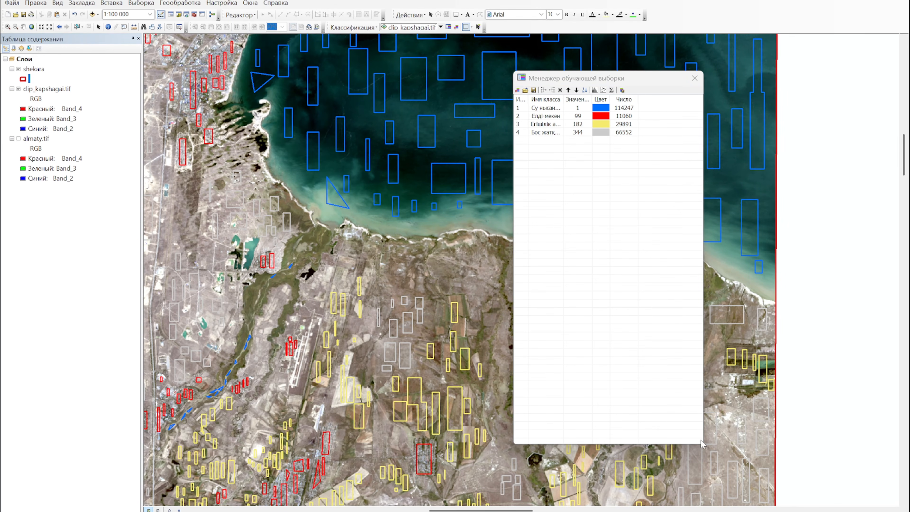
{"action": "left_click_drag", "start_coordinate": [705, 471], "coordinate": [678, 337]}
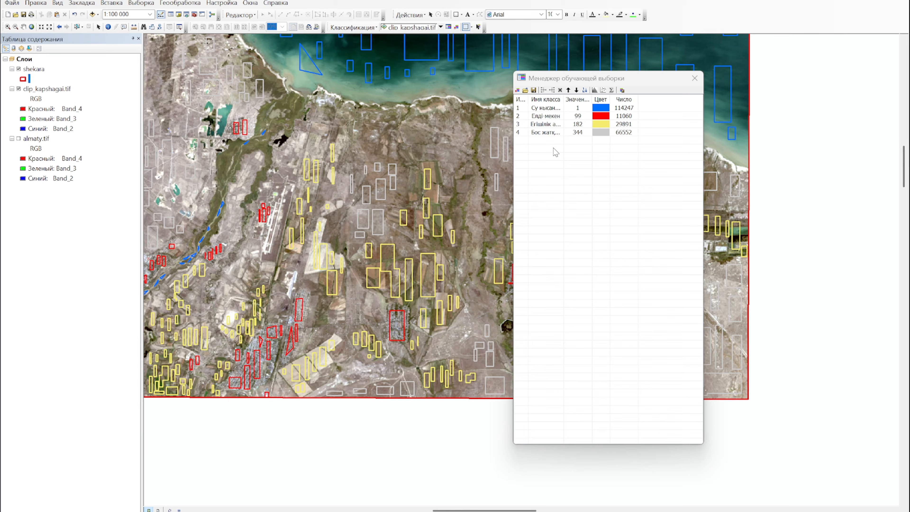
{"action": "scroll", "coordinate": [431, 115], "scroll_direction": "up", "scroll_amount": 3}
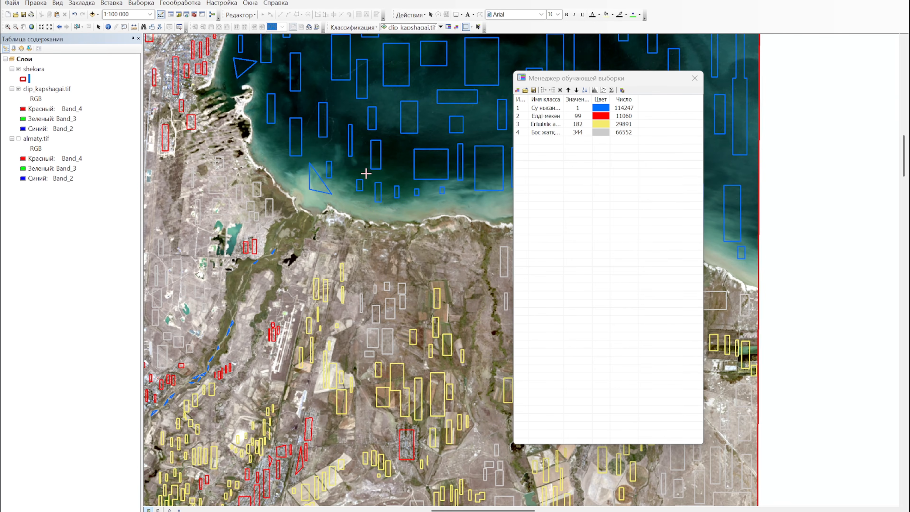
{"action": "scroll", "coordinate": [370, 215], "scroll_direction": "down", "scroll_amount": 2}
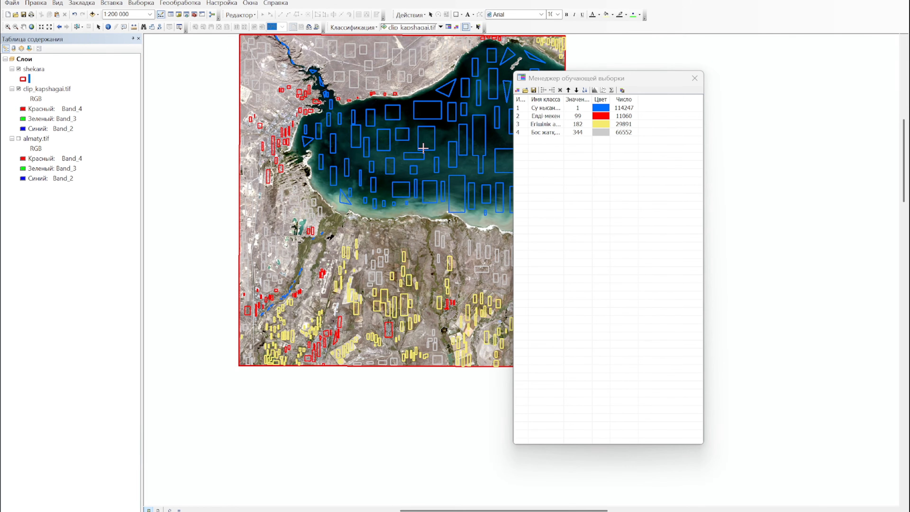
{"action": "left_click_drag", "start_coordinate": [423, 147], "coordinate": [402, 171]}
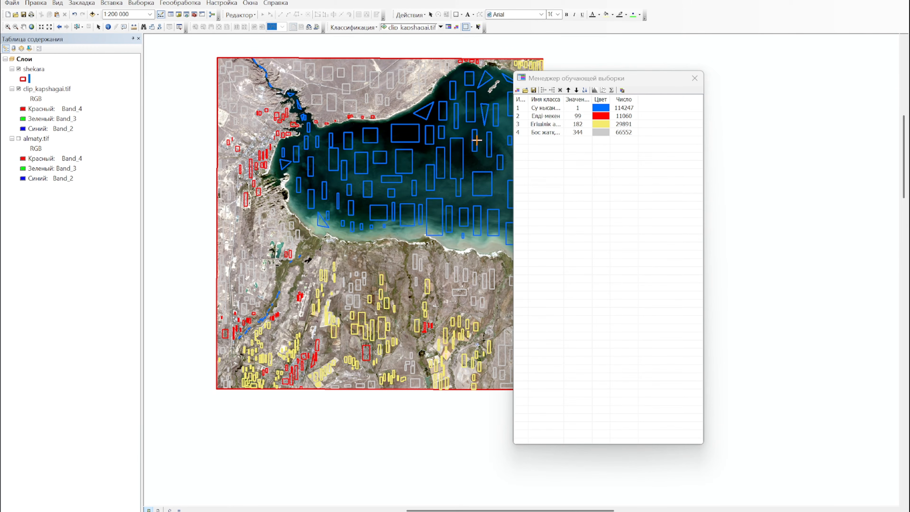
{"action": "scroll", "coordinate": [538, 65], "scroll_direction": "up", "scroll_amount": 3}
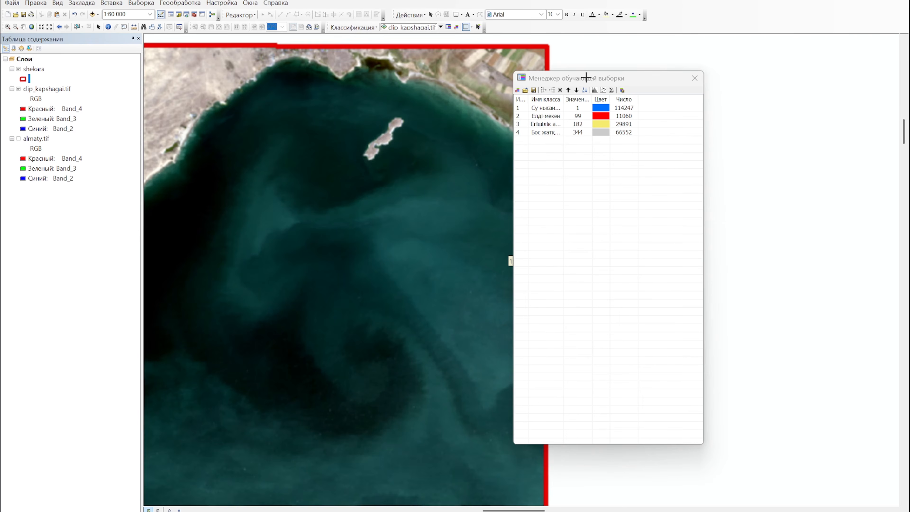
{"action": "scroll", "coordinate": [361, 197], "scroll_direction": "down", "scroll_amount": 2}
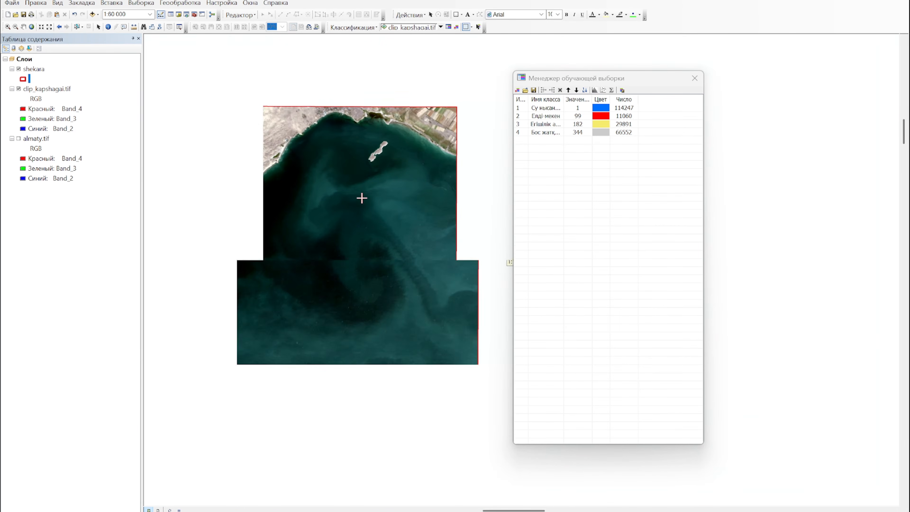
{"action": "scroll", "coordinate": [408, 181], "scroll_direction": "up", "scroll_amount": 1}
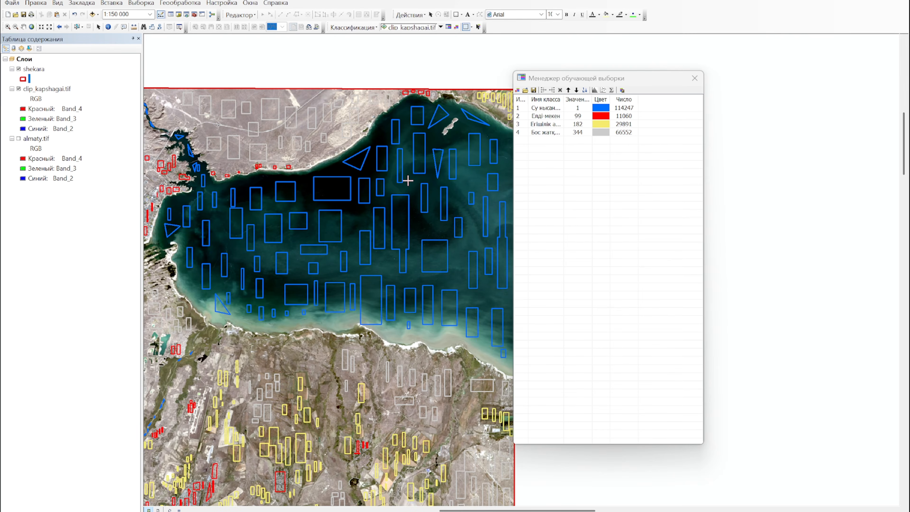
{"action": "scroll", "coordinate": [425, 164], "scroll_direction": "down", "scroll_amount": 1}
{"action": "left_click", "coordinate": [597, 71]}
{"action": "left_click_drag", "start_coordinate": [599, 80], "coordinate": [752, 91]}
{"action": "scroll", "coordinate": [599, 71], "scroll_direction": "up", "scroll_amount": 1}
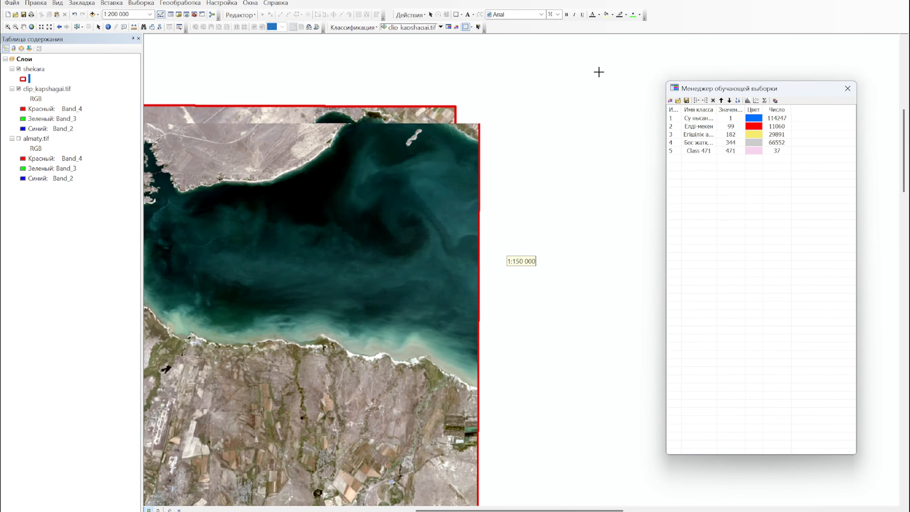
- Delete the stray Class 471 sample lying outside the image from the training sample list
{"action": "double_click", "coordinate": [706, 142]}
{"action": "key", "text": "Return"}
{"action": "double_click", "coordinate": [704, 151]}
{"action": "left_click", "coordinate": [673, 151]}
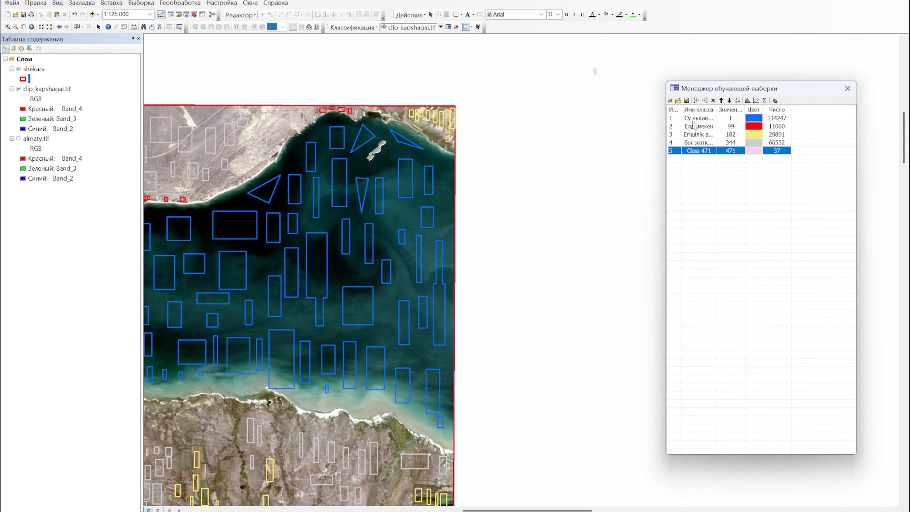
{"action": "left_click", "coordinate": [714, 101]}
- Save the four training classes as a shapefile named clip_kapshagai_tif in the folder "Кадастр 3 лабка"
{"action": "left_click_drag", "start_coordinate": [436, 204], "coordinate": [554, 184]}
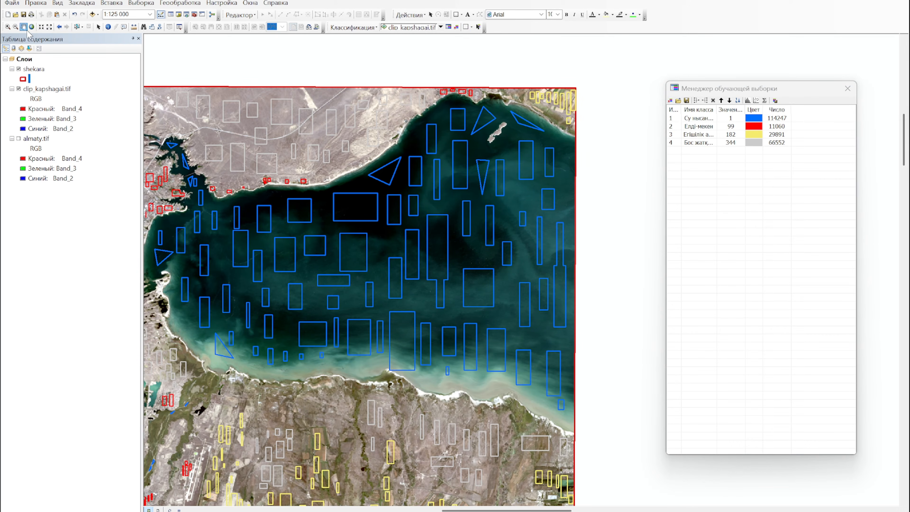
{"action": "left_click_drag", "start_coordinate": [737, 89], "coordinate": [416, 84]}
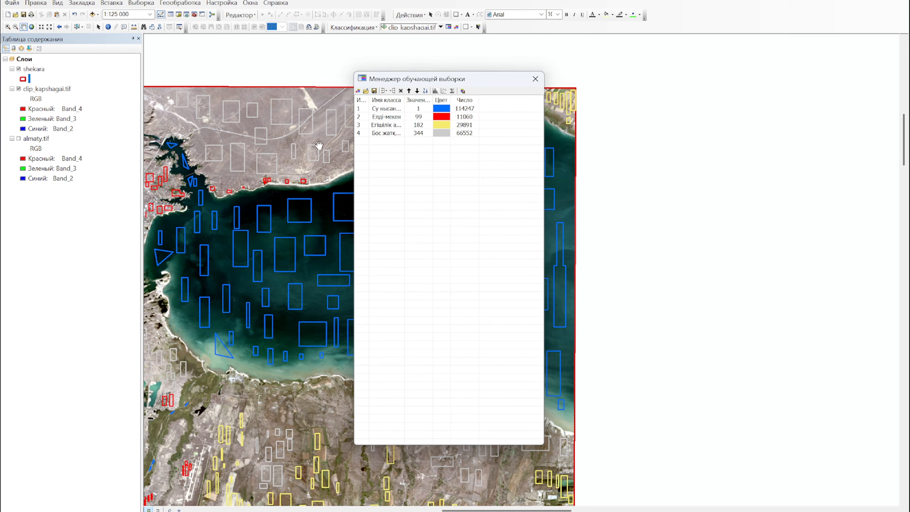
{"action": "left_click_drag", "start_coordinate": [318, 145], "coordinate": [352, 132]}
{"action": "left_click_drag", "start_coordinate": [298, 118], "coordinate": [333, 103]}
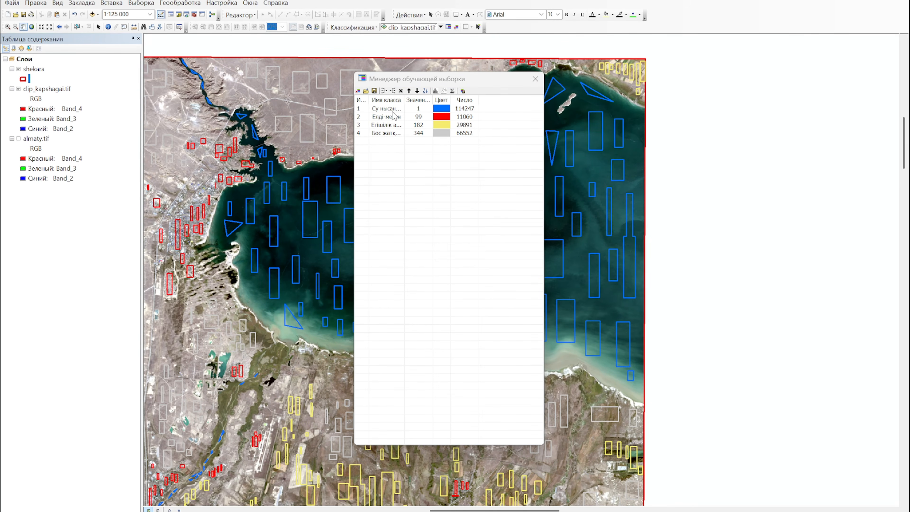
{"action": "left_click", "coordinate": [375, 91]}
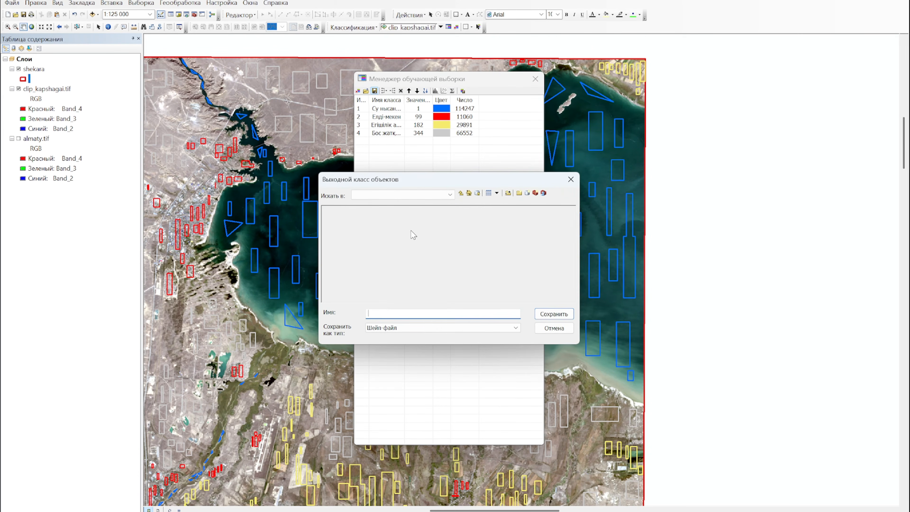
{"action": "left_click", "coordinate": [461, 193]}
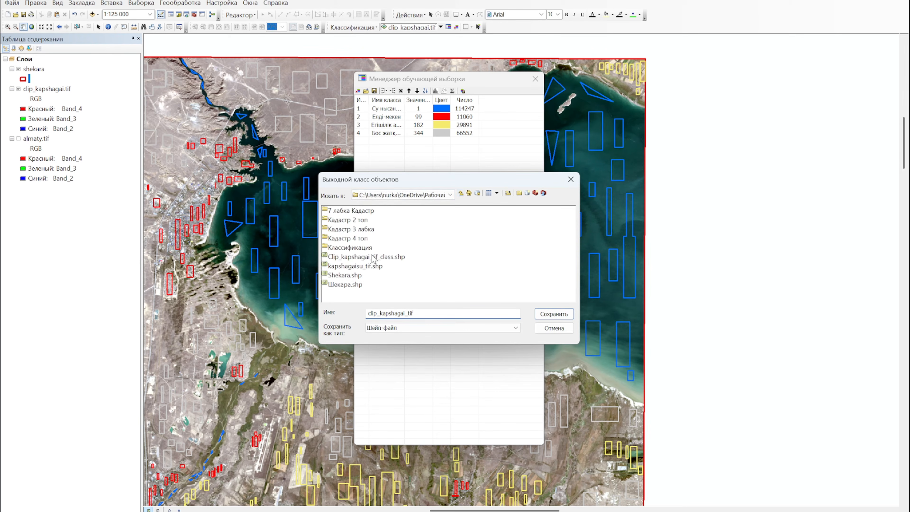
{"action": "double_click", "coordinate": [370, 230]}
{"action": "left_click", "coordinate": [411, 314]}
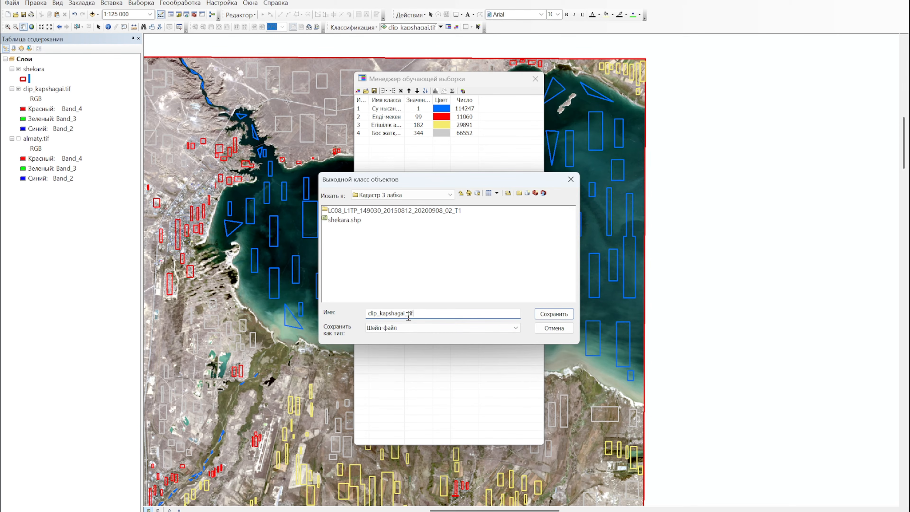
{"action": "left_click_drag", "start_coordinate": [413, 314], "coordinate": [355, 311]}
{"action": "left_click", "coordinate": [420, 314]}
{"action": "left_click", "coordinate": [554, 314]}
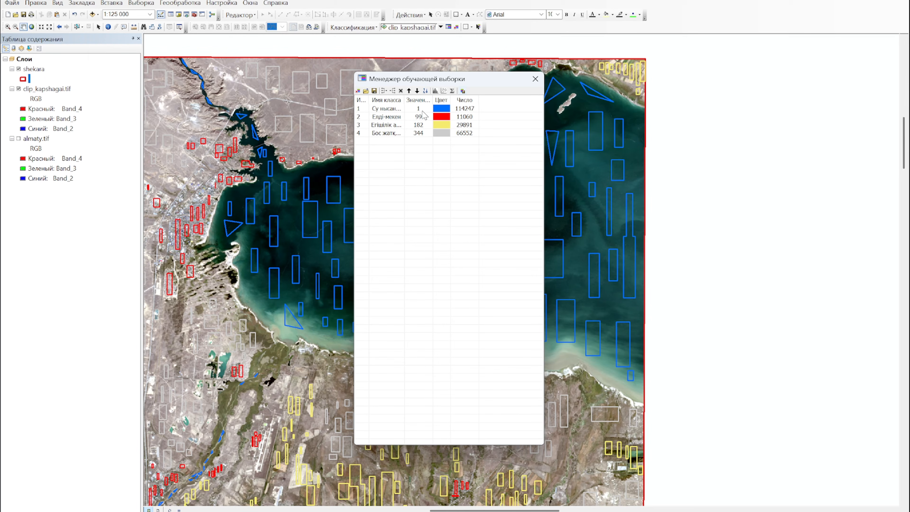
- Create the signature file clip_kapshagai.gsg from the training samples in the folder "Кадастр 3 лабка" and close the training sample manager
{"action": "left_click", "coordinate": [463, 91]}
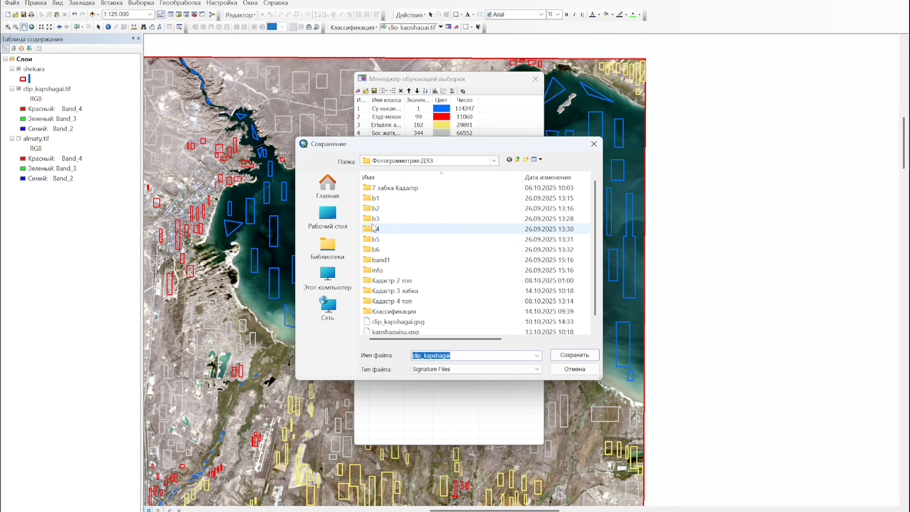
{"action": "double_click", "coordinate": [411, 290]}
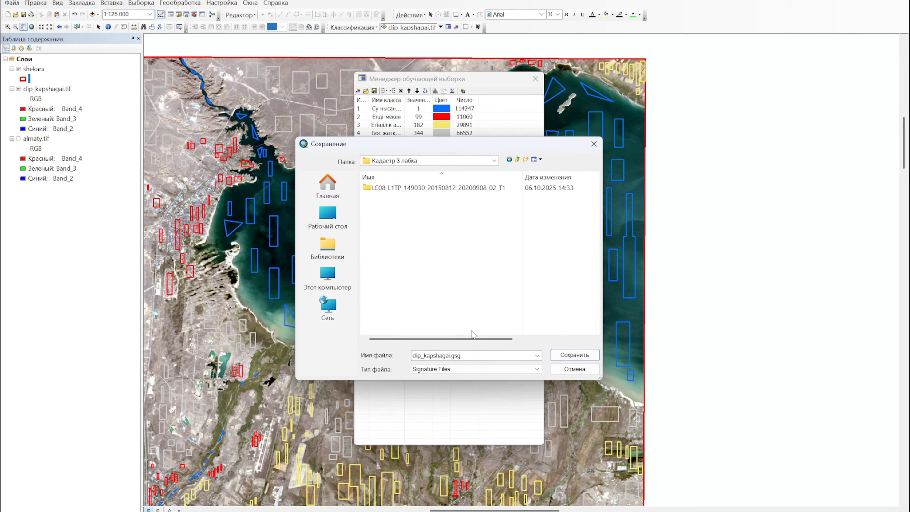
{"action": "left_click", "coordinate": [469, 358]}
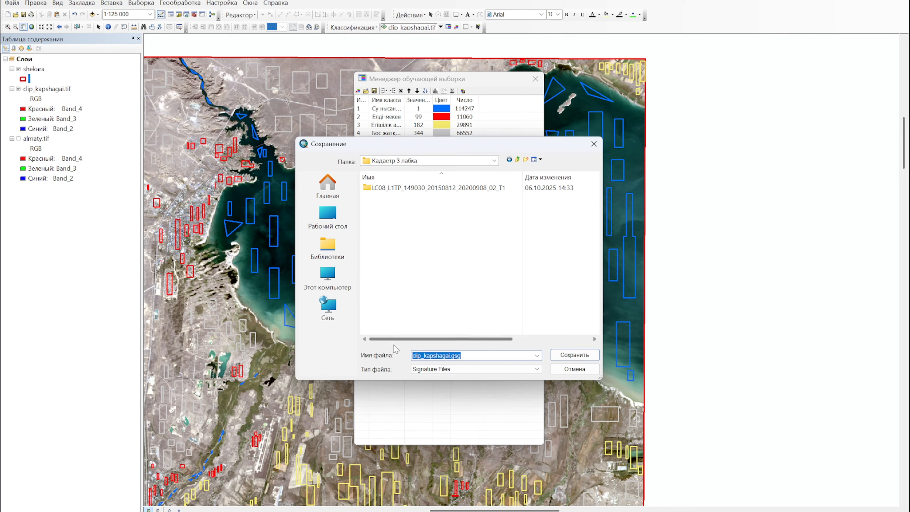
{"action": "left_click", "coordinate": [465, 359]}
{"action": "mouse_move", "coordinate": [416, 356]}
{"action": "left_mouse_down"}
{"action": "mouse_move", "coordinate": [454, 359]}
{"action": "mouse_move", "coordinate": [412, 356]}
{"action": "left_mouse_up"}
{"action": "left_click", "coordinate": [470, 358]}
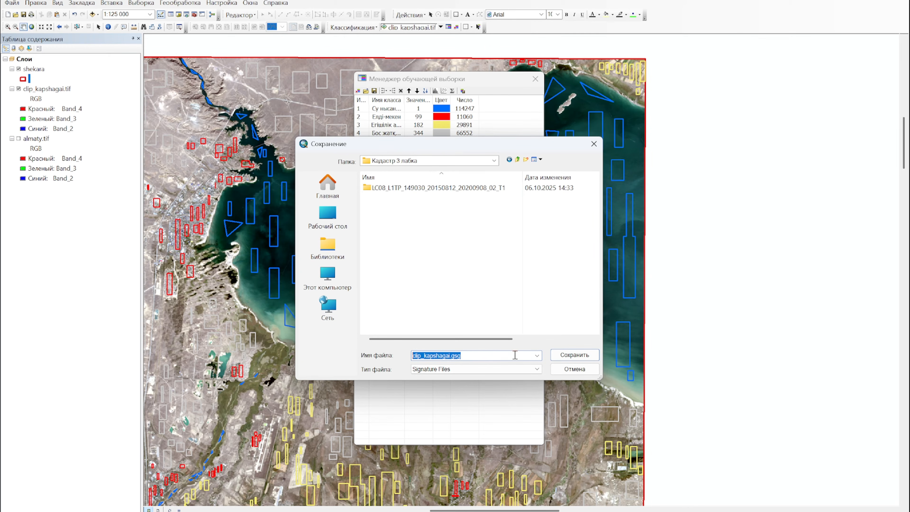
{"action": "left_click", "coordinate": [498, 355]}
{"action": "left_click_drag", "start_coordinate": [464, 356], "coordinate": [451, 356]}
{"action": "left_click", "coordinate": [473, 356]}
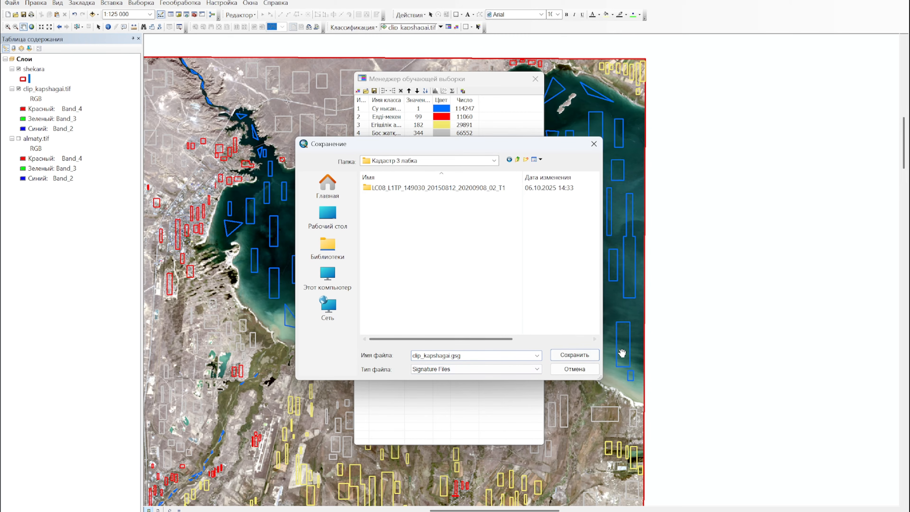
{"action": "left_click", "coordinate": [575, 355]}
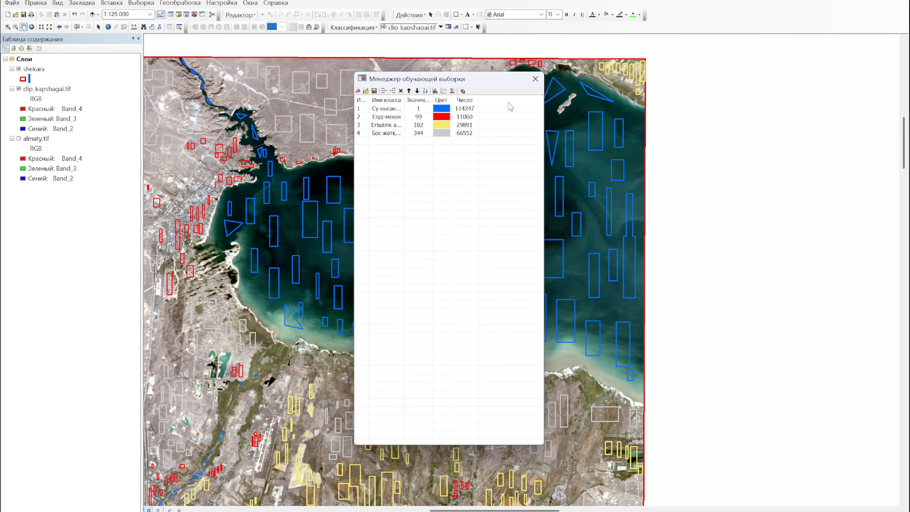
{"action": "left_click", "coordinate": [535, 80]}
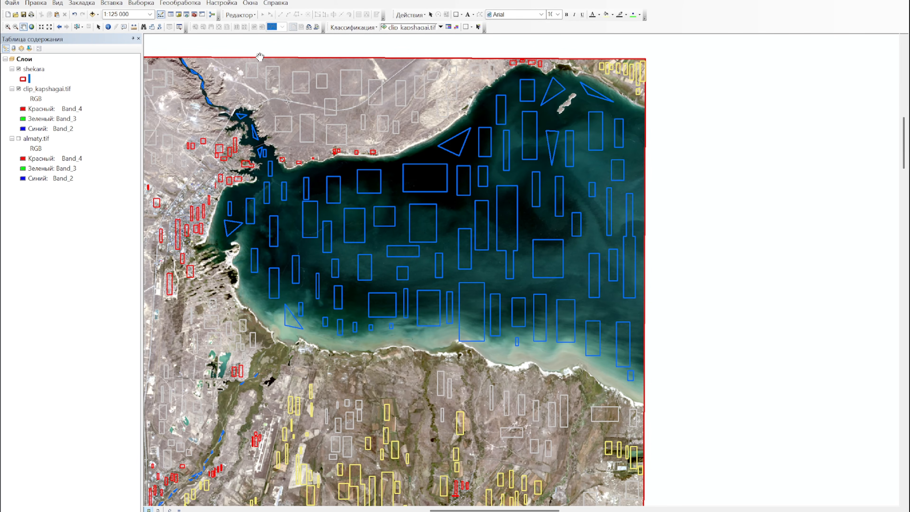
- Set up a maximum likelihood classification of clip_kapshagai.tif with clip_kapshagai.gsg from "Кадастр 3 лабка" as the input signature file
{"action": "left_click", "coordinate": [353, 28]}
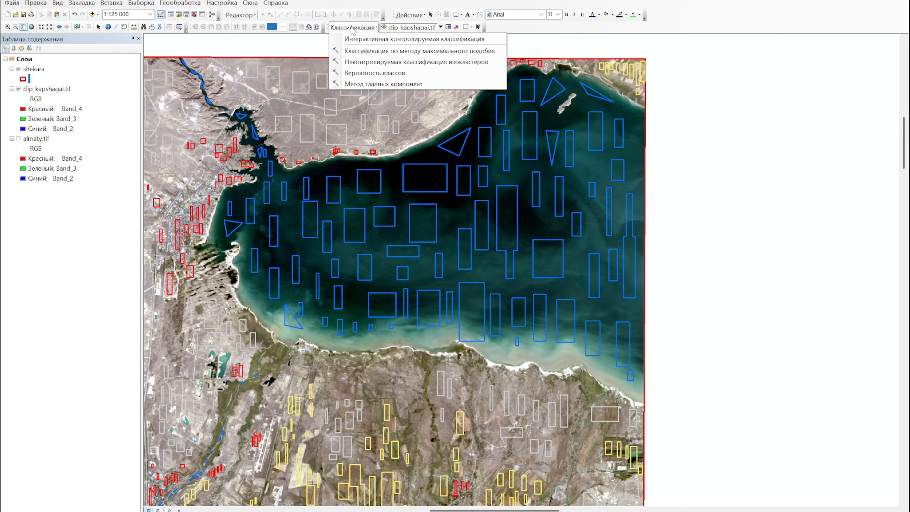
{"action": "left_click", "coordinate": [358, 51]}
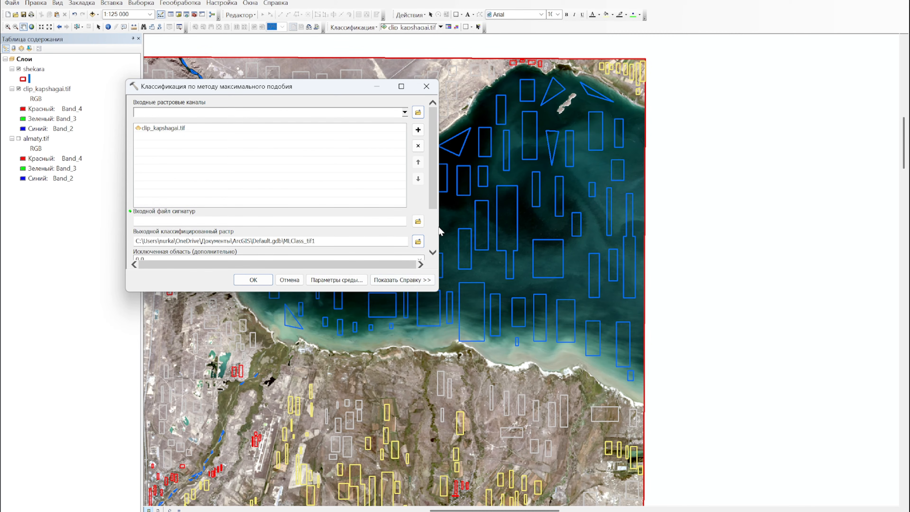
{"action": "left_click", "coordinate": [418, 221]}
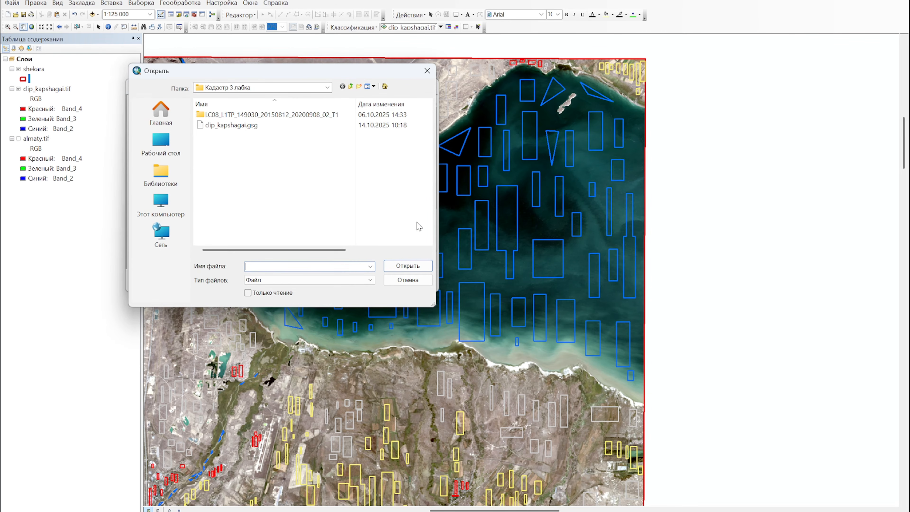
{"action": "left_click", "coordinate": [279, 126]}
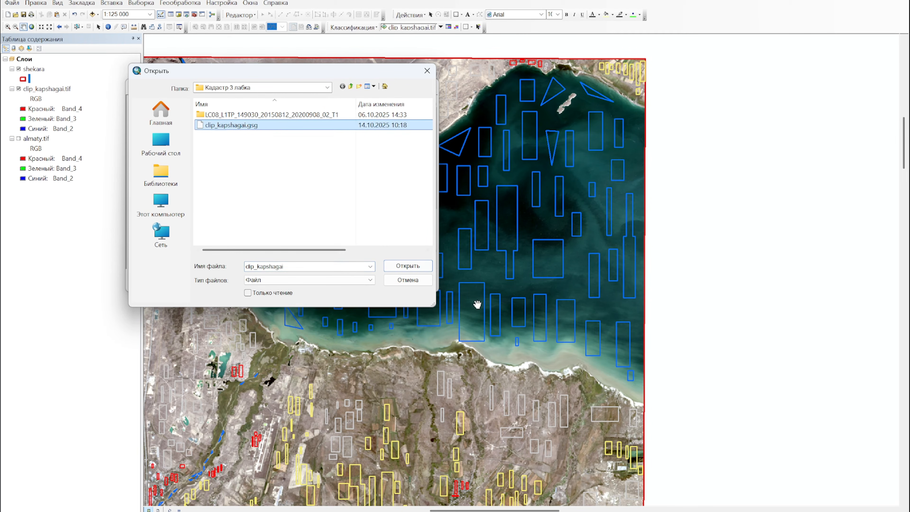
{"action": "left_click", "coordinate": [395, 267]}
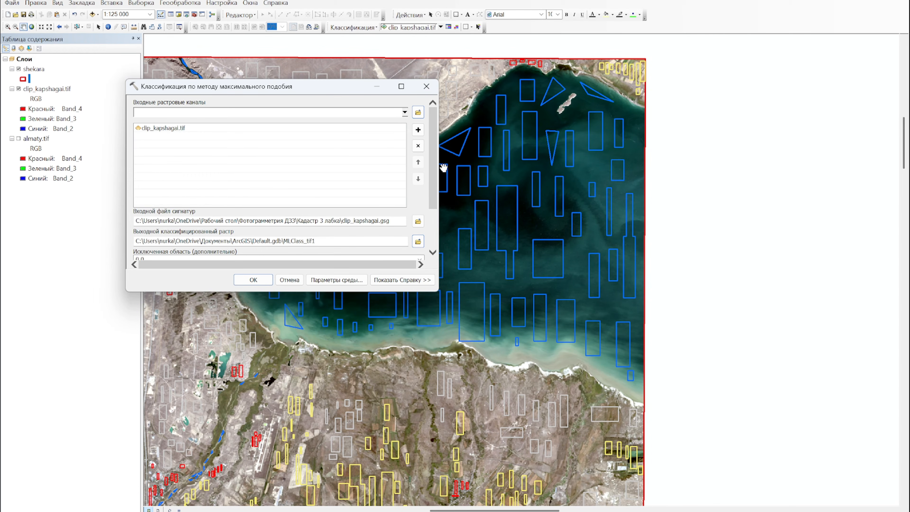
- Set the output classified raster to classification_kapshagai.tif in "Кадастр 3 лабка" and run the maximum likelihood classification
{"action": "scroll", "coordinate": [430, 176], "scroll_direction": "down", "scroll_amount": 3}
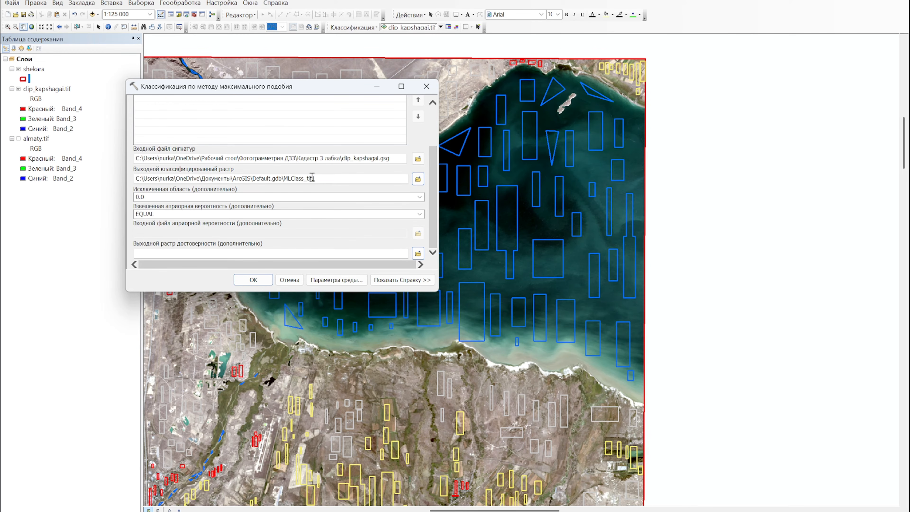
{"action": "left_click", "coordinate": [334, 182]}
{"action": "left_click", "coordinate": [418, 179]}
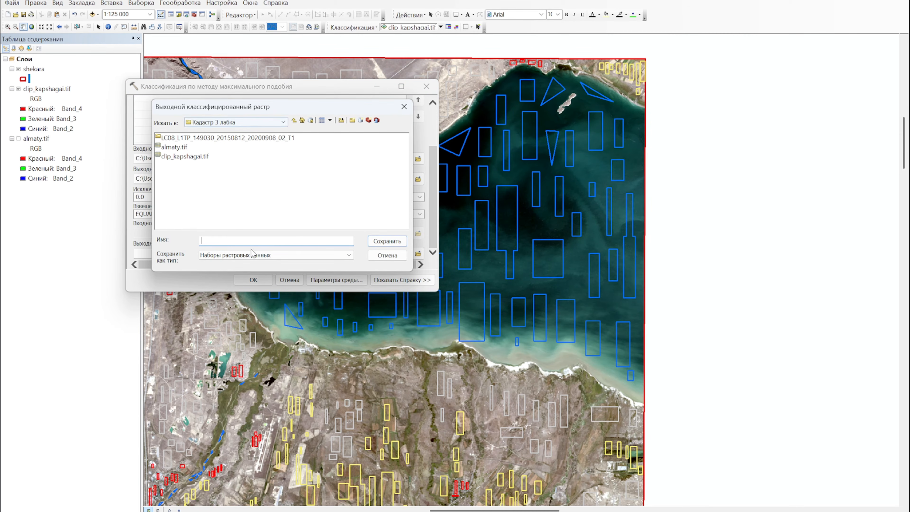
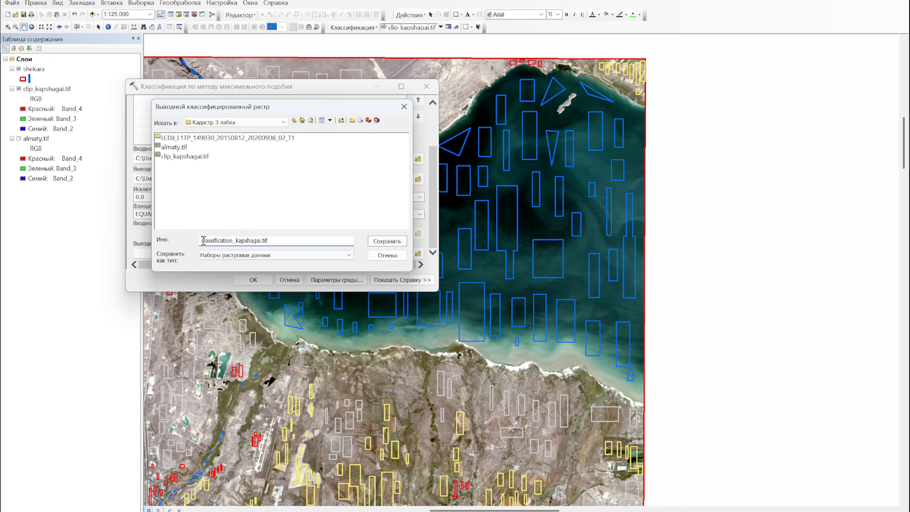
{"action": "mouse_move", "coordinate": [202, 240]}
{"action": "left_mouse_down"}
{"action": "mouse_move", "coordinate": [234, 240]}
{"action": "mouse_move", "coordinate": [202, 244]}
{"action": "left_mouse_up"}
{"action": "left_click", "coordinate": [255, 239]}
{"action": "left_click", "coordinate": [294, 239]}
{"action": "left_click", "coordinate": [387, 241]}
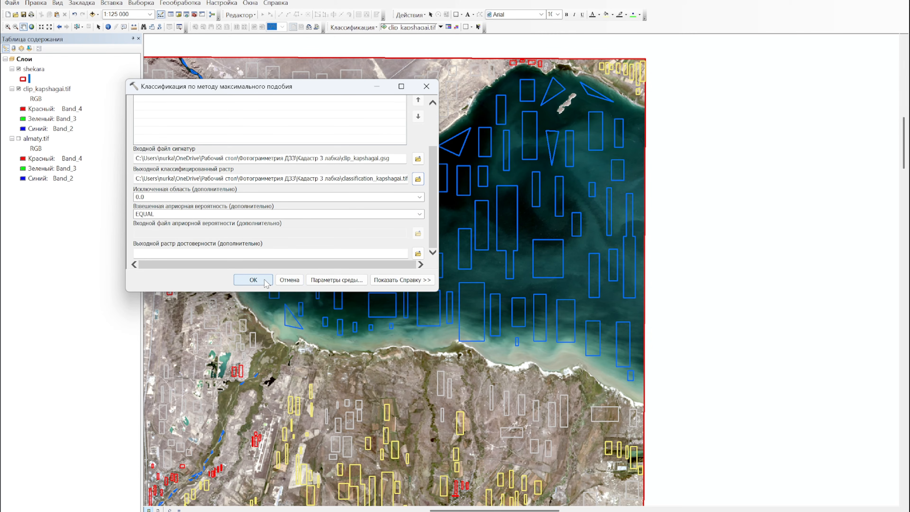
{"action": "left_click", "coordinate": [254, 280]}
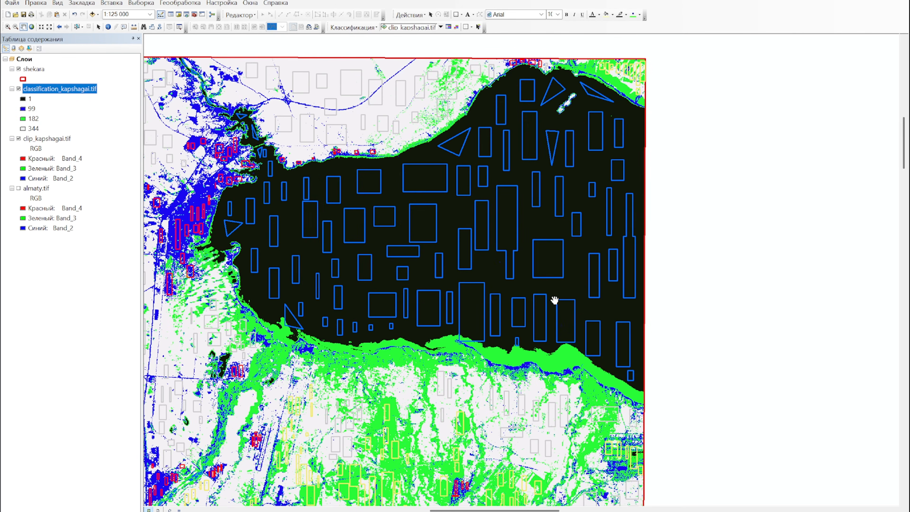
- Display the training class list for reference and give class 1 of classification_kapshagai.tif a blue fill with no outline color
{"action": "left_click_drag", "start_coordinate": [461, 301], "coordinate": [534, 285]}
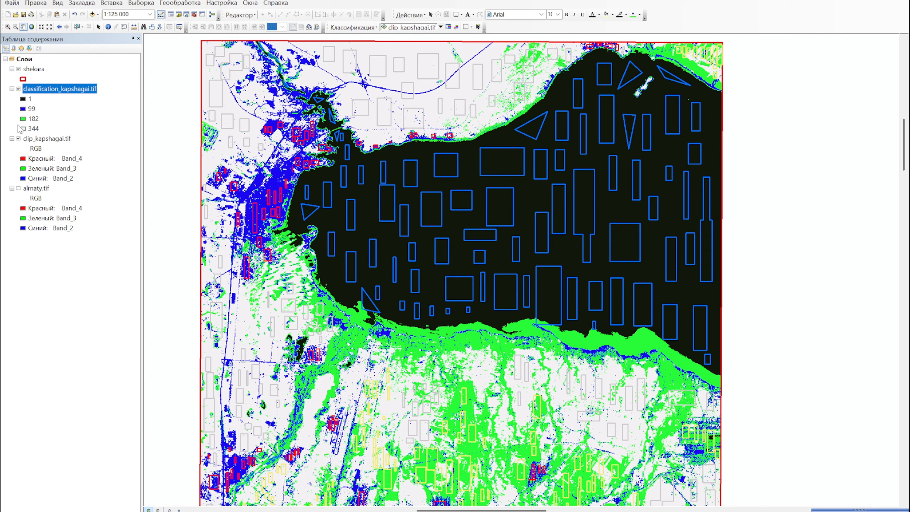
{"action": "left_click", "coordinate": [455, 28]}
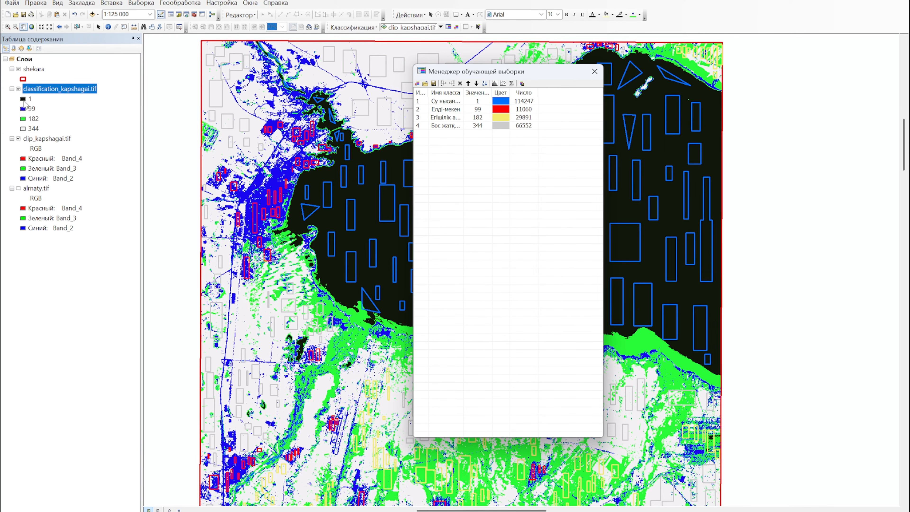
{"action": "double_click", "coordinate": [23, 100]}
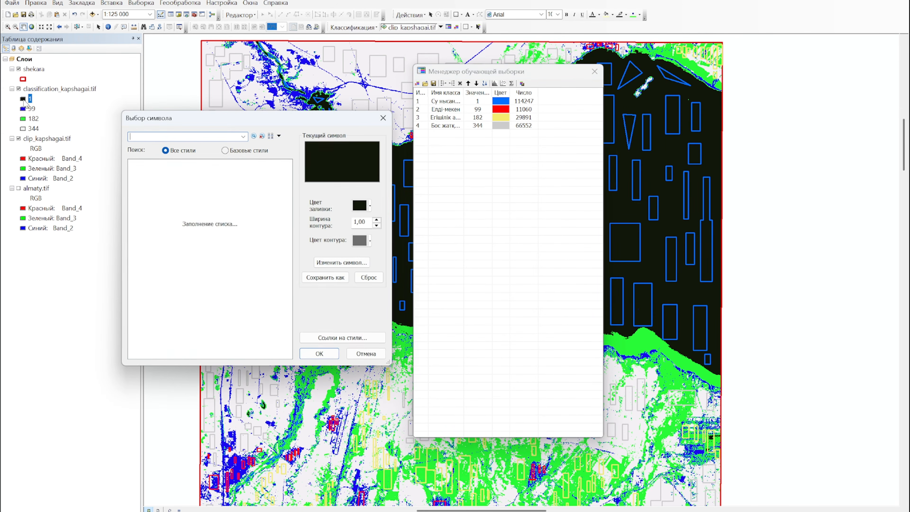
{"action": "left_click", "coordinate": [371, 205]}
{"action": "left_click", "coordinate": [410, 245]}
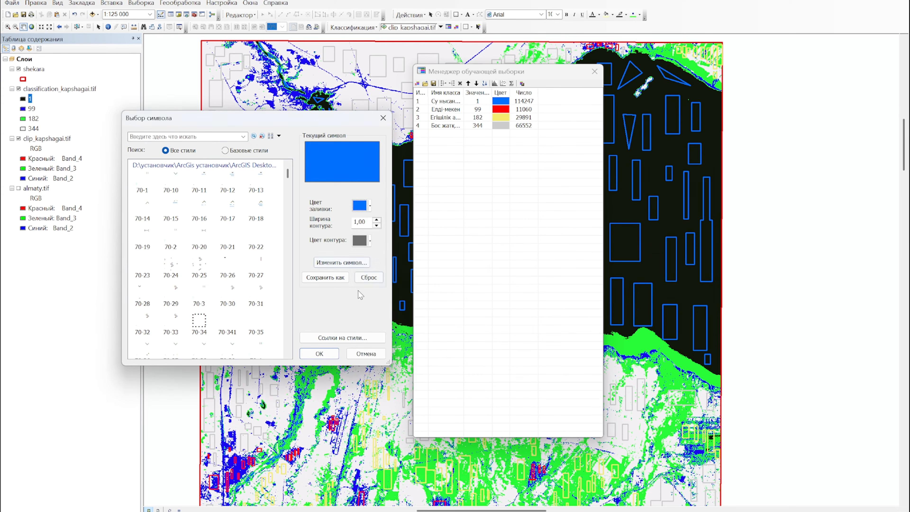
{"action": "left_click", "coordinate": [371, 241]}
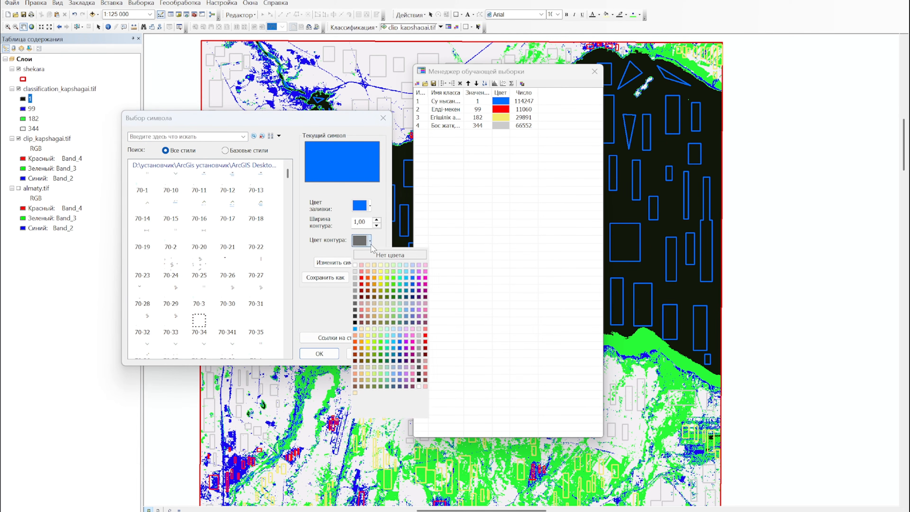
{"action": "left_click", "coordinate": [390, 255]}
{"action": "left_click", "coordinate": [320, 353]}
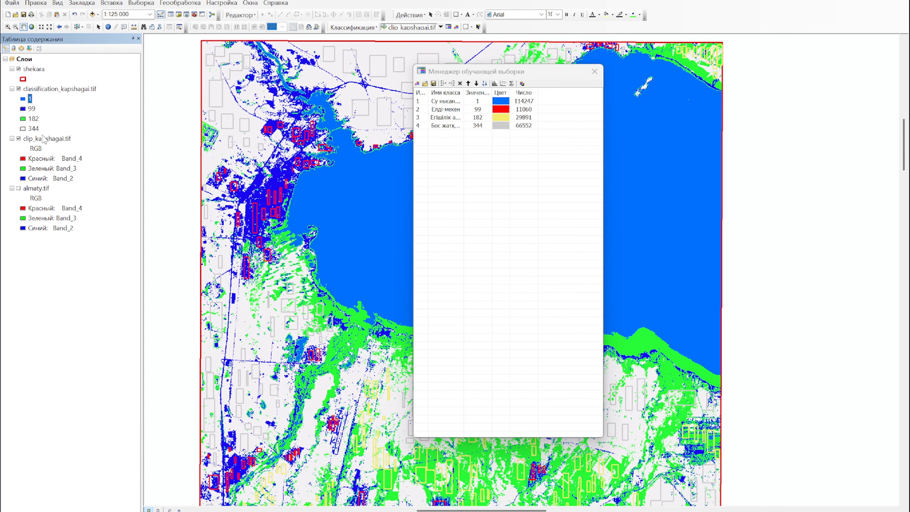
- Set the fill color of class 99 in classification_kapshagai.tif to light yellow
{"action": "left_click", "coordinate": [24, 108]}
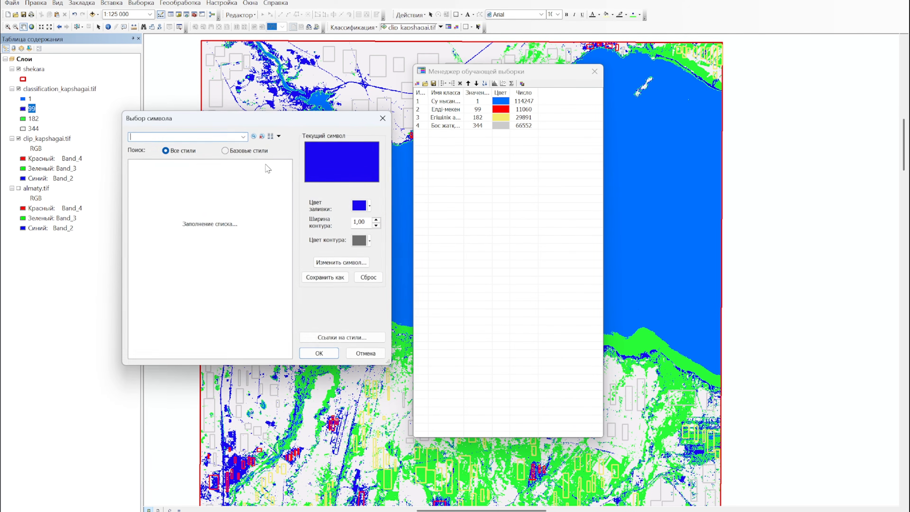
{"action": "left_click", "coordinate": [370, 206]}
{"action": "left_click", "coordinate": [383, 251]}
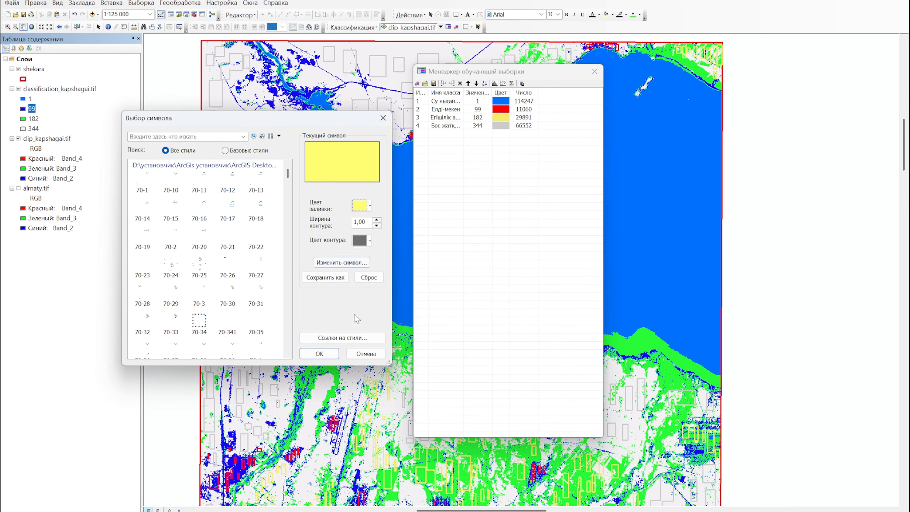
{"action": "left_click", "coordinate": [320, 354]}
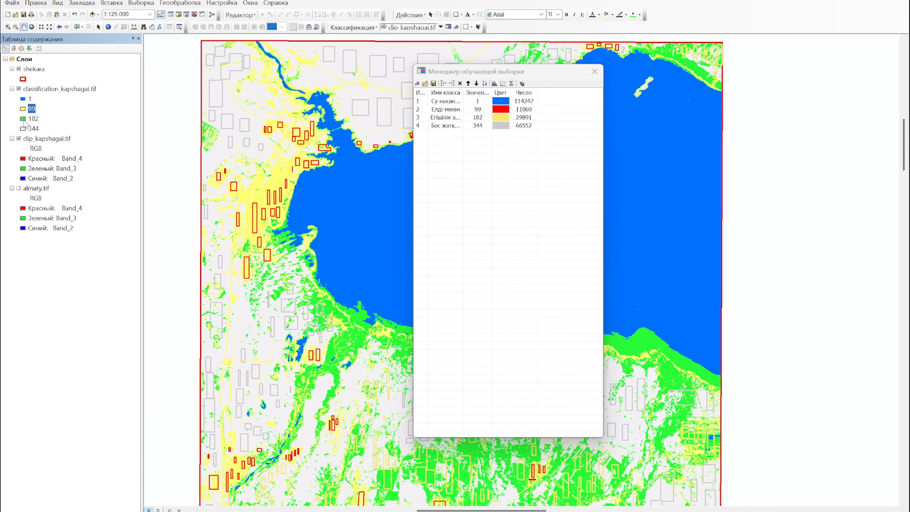
- Set the fill color of class 182 in classification_kapshagai.tif to yellow
{"action": "left_click", "coordinate": [23, 119]}
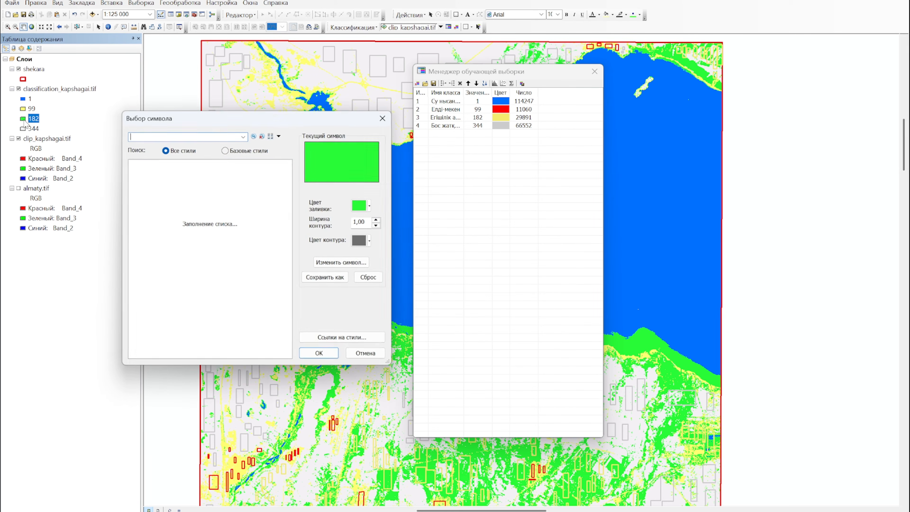
{"action": "left_click", "coordinate": [369, 206]}
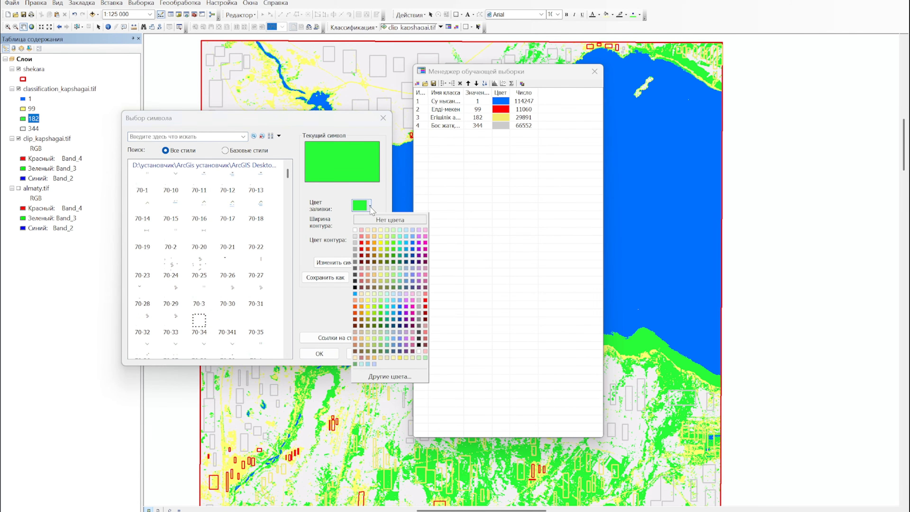
{"action": "left_click", "coordinate": [382, 240]}
{"action": "left_click", "coordinate": [319, 353]}
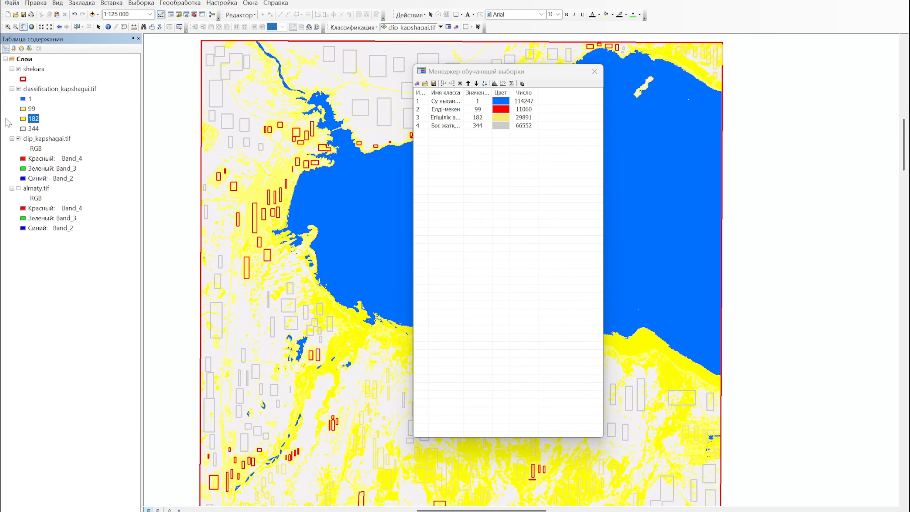
- Change the fill color of class 99 in classification_kapshagai.tif to red to match the training class list
{"action": "double_click", "coordinate": [23, 108]}
{"action": "left_click", "coordinate": [370, 205]}
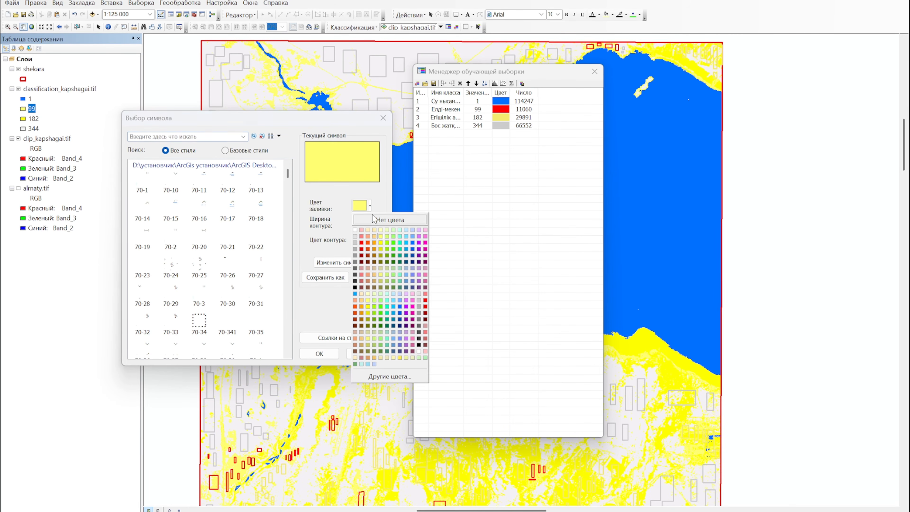
{"action": "left_click", "coordinate": [361, 243]}
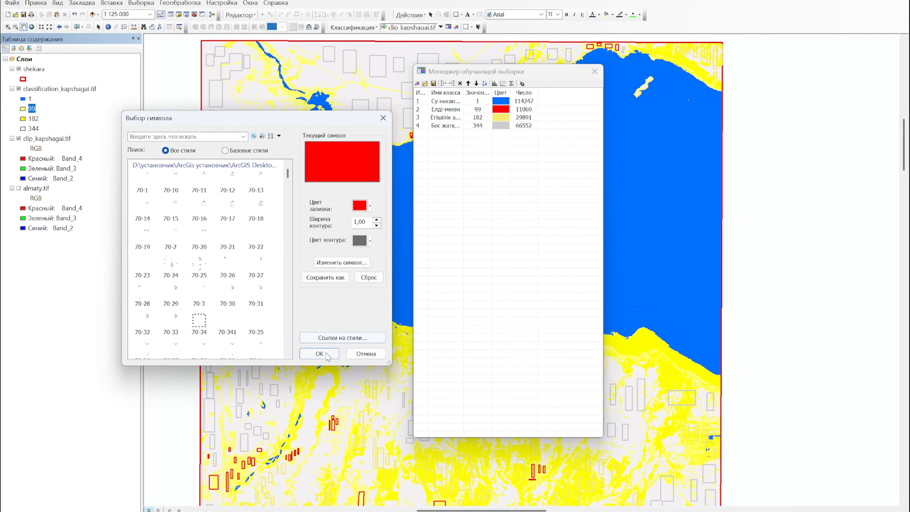
{"action": "left_click", "coordinate": [319, 353]}
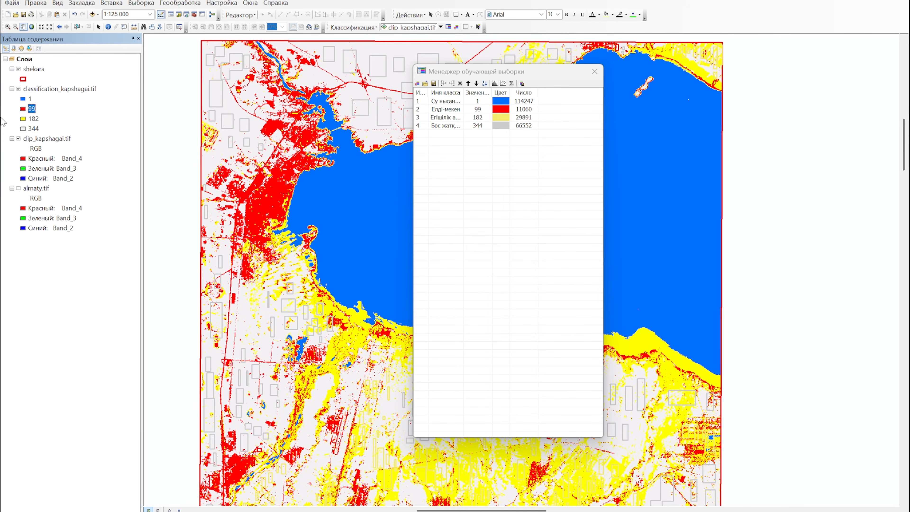
- Set the fill color of class 344 in classification_kapshagai.tif to light gray and close the training class list
{"action": "left_click", "coordinate": [22, 128]}
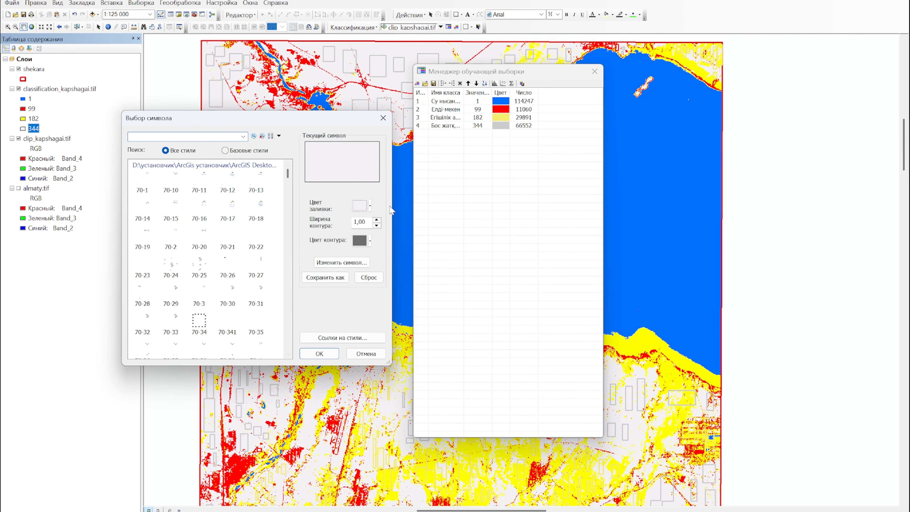
{"action": "left_click", "coordinate": [369, 206]}
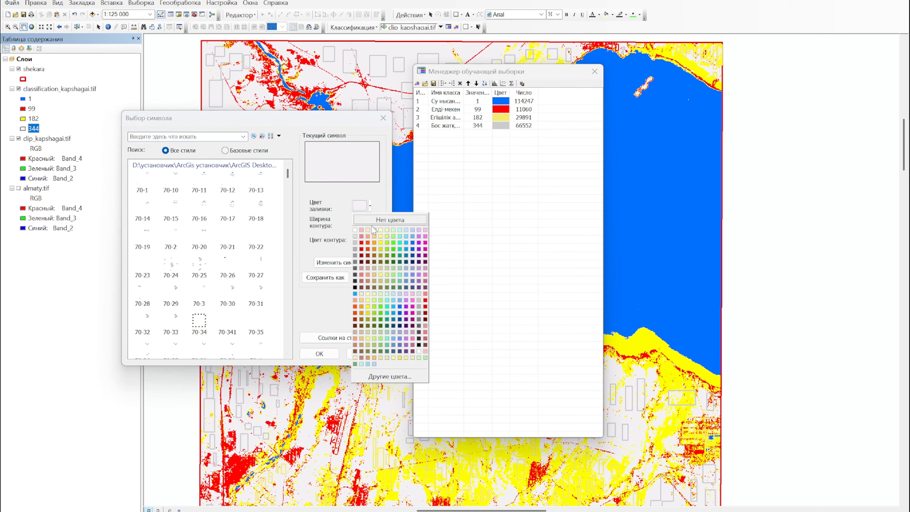
{"action": "left_click", "coordinate": [355, 244]}
{"action": "left_click", "coordinate": [331, 354]}
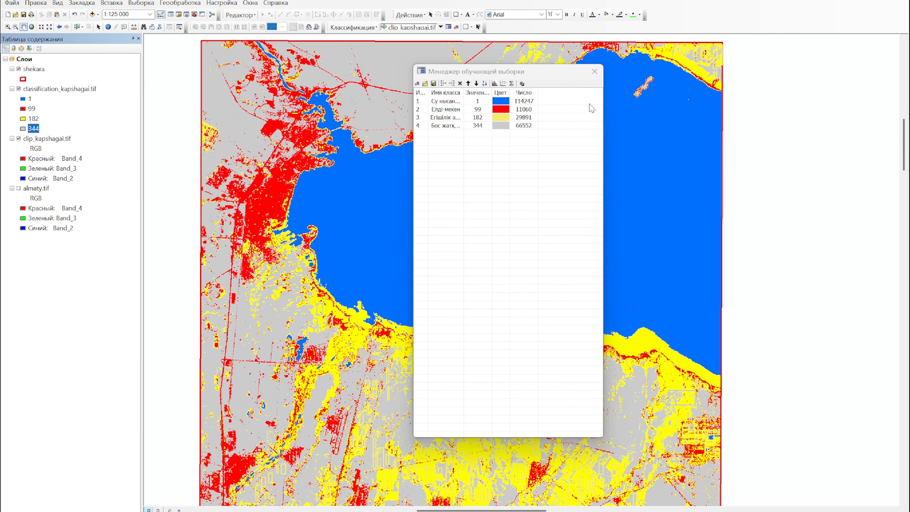
{"action": "left_click", "coordinate": [595, 71]}
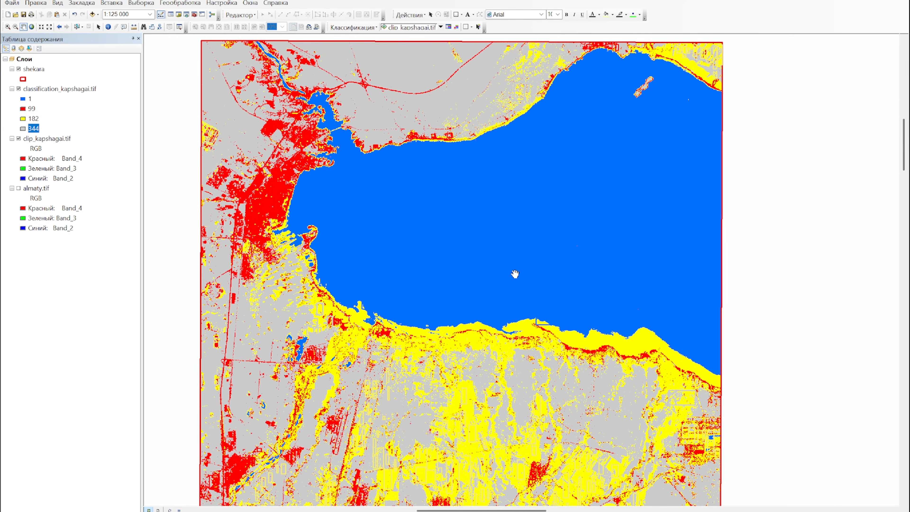
- Examine the colored classification around the reservoir, the northwestern river inlet, the settlements and the southern cropland, ending with the whole raster in view
{"action": "scroll", "coordinate": [515, 274], "scroll_direction": "down", "scroll_amount": 2}
{"action": "left_click_drag", "start_coordinate": [498, 294], "coordinate": [493, 264]}
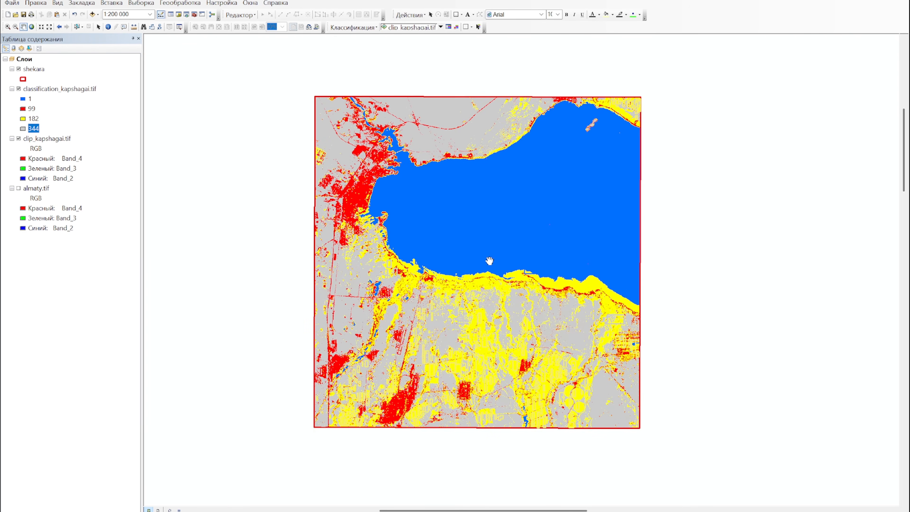
{"action": "scroll", "coordinate": [497, 261], "scroll_direction": "up", "scroll_amount": 1}
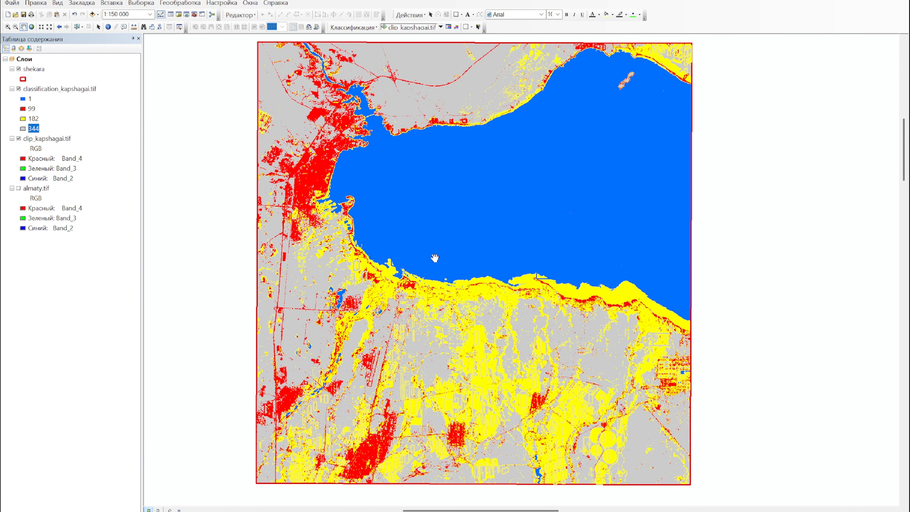
{"action": "scroll", "coordinate": [331, 364], "scroll_direction": "up", "scroll_amount": 2}
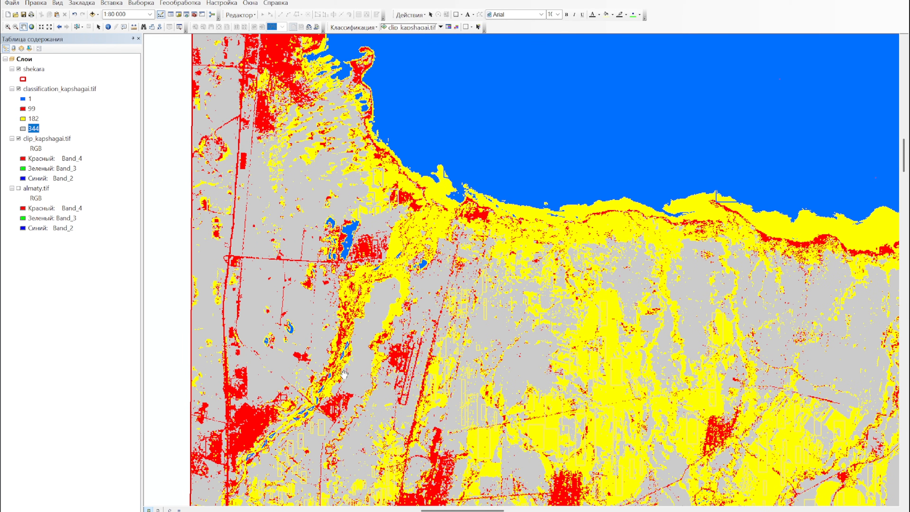
{"action": "left_click_drag", "start_coordinate": [344, 375], "coordinate": [391, 199]}
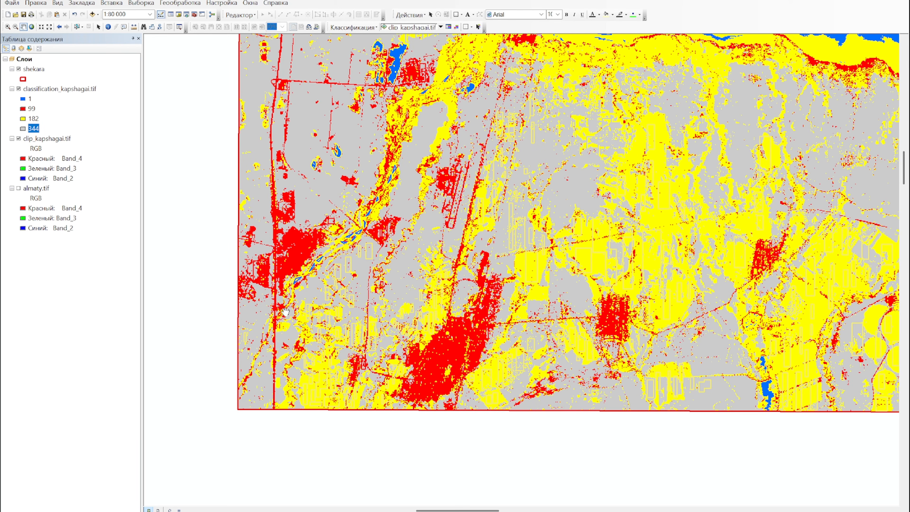
{"action": "left_click_drag", "start_coordinate": [437, 128], "coordinate": [383, 283]}
{"action": "scroll", "coordinate": [461, 192], "scroll_direction": "down", "scroll_amount": 1}
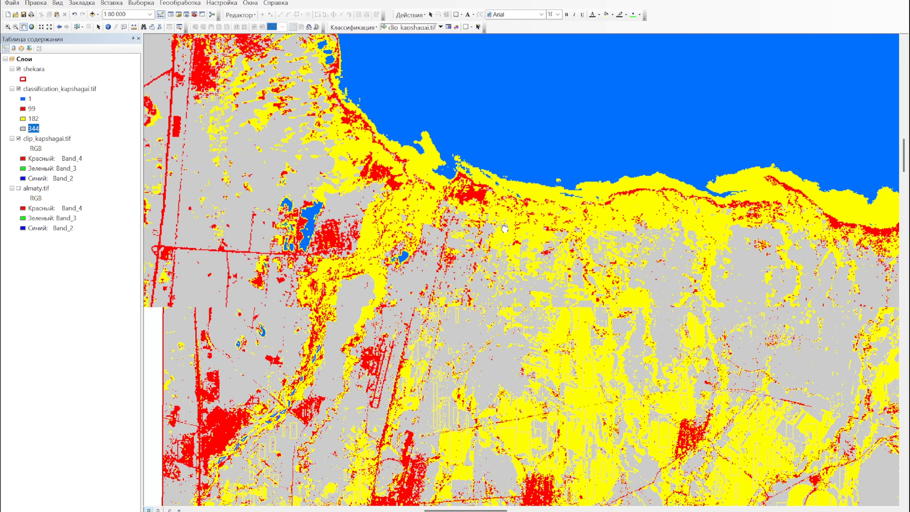
{"action": "scroll", "coordinate": [462, 193], "scroll_direction": "up", "scroll_amount": 3}
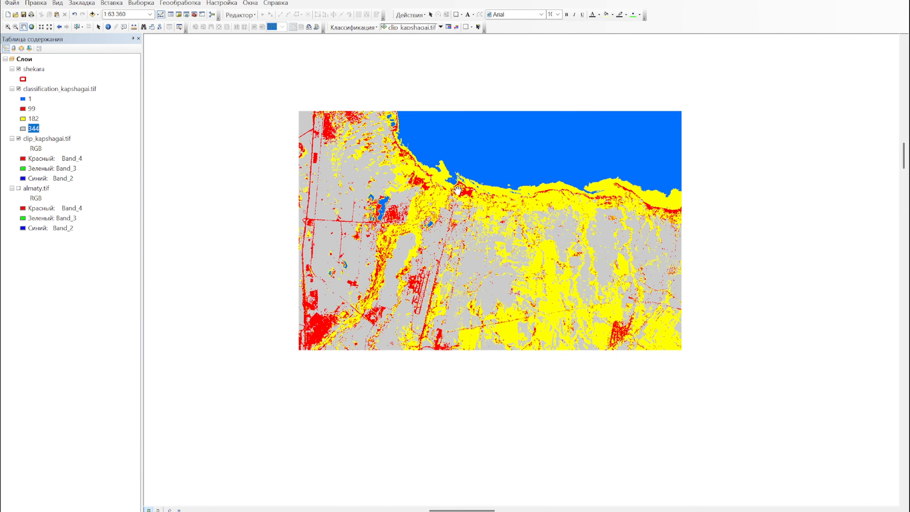
{"action": "scroll", "coordinate": [499, 177], "scroll_direction": "down", "scroll_amount": 1}
{"action": "left_click_drag", "start_coordinate": [464, 159], "coordinate": [442, 244]}
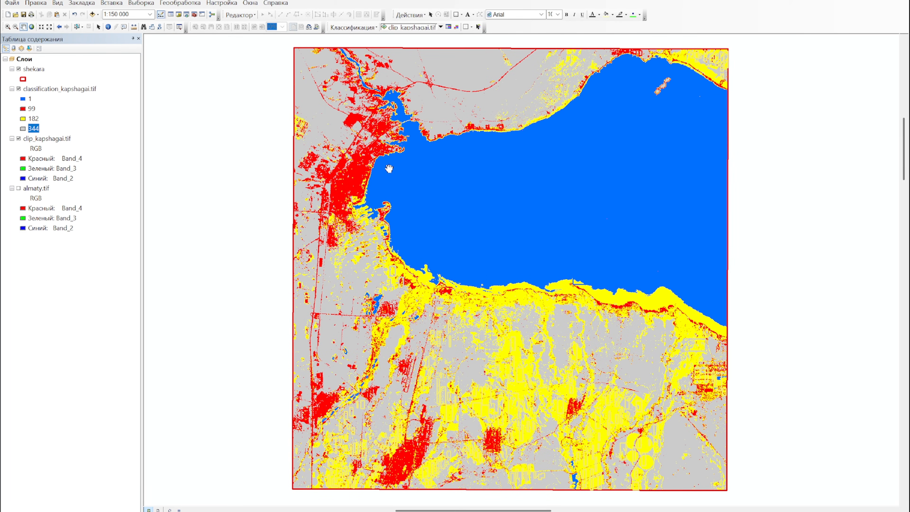
{"action": "scroll", "coordinate": [435, 142], "scroll_direction": "down", "scroll_amount": 3}
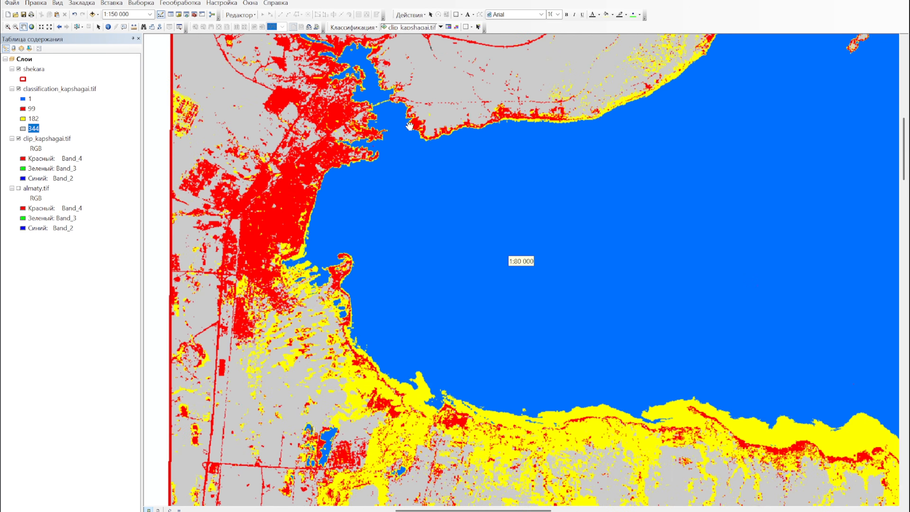
{"action": "left_click_drag", "start_coordinate": [358, 88], "coordinate": [421, 235]}
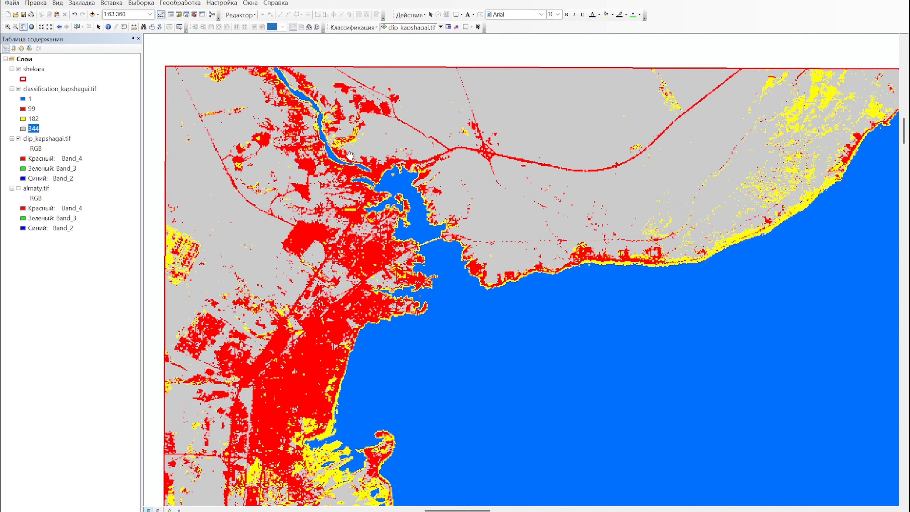
{"action": "scroll", "coordinate": [487, 315], "scroll_direction": "up", "scroll_amount": 3}
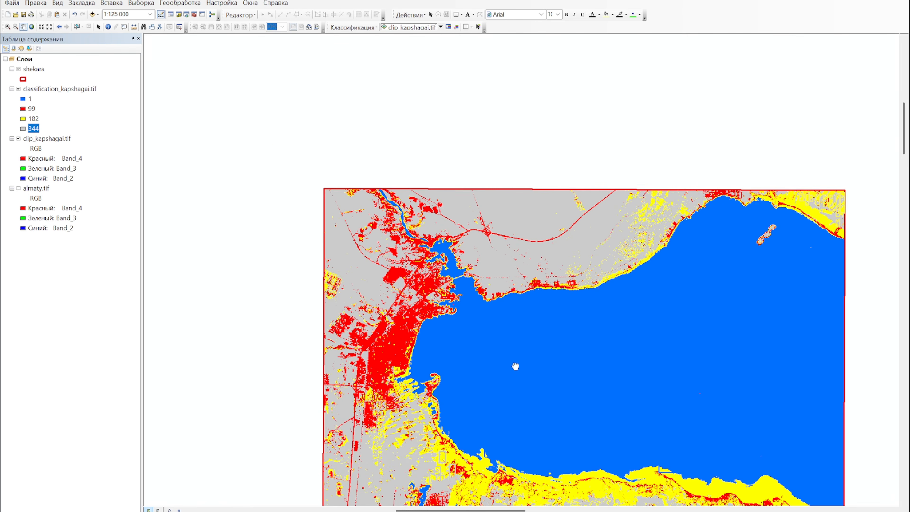
{"action": "left_click_drag", "start_coordinate": [517, 359], "coordinate": [444, 168]}
{"action": "left_click_drag", "start_coordinate": [581, 323], "coordinate": [579, 202]}
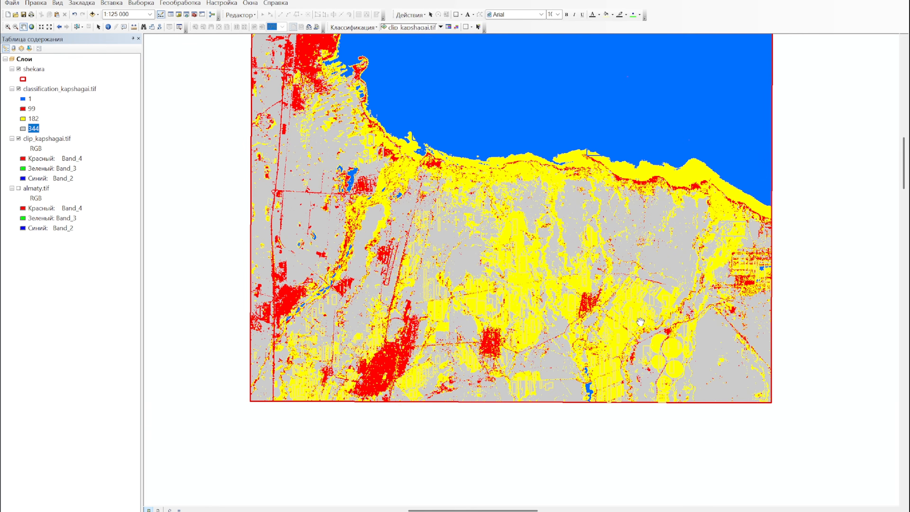
{"action": "left_click_drag", "start_coordinate": [500, 123], "coordinate": [510, 226]}
{"action": "scroll", "coordinate": [510, 217], "scroll_direction": "up", "scroll_amount": 2}
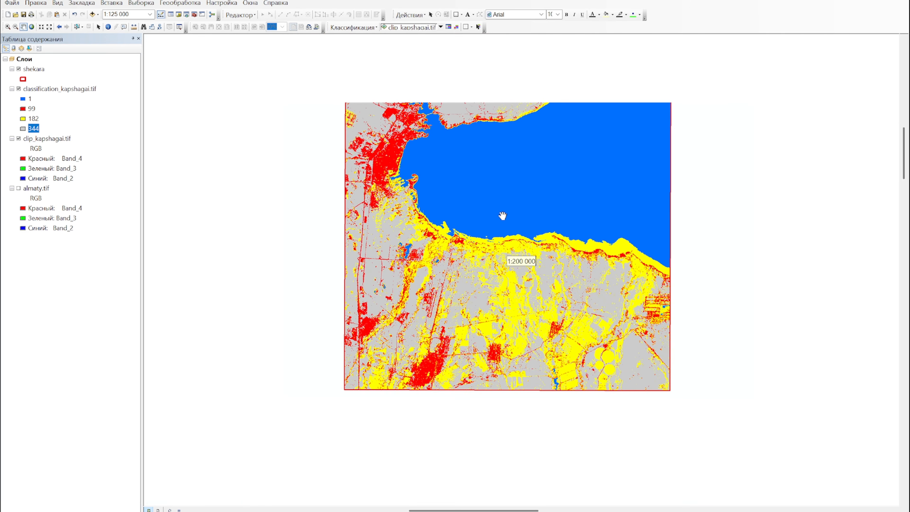
{"action": "scroll", "coordinate": [512, 210], "scroll_direction": "down", "scroll_amount": 1}
{"action": "left_click_drag", "start_coordinate": [512, 187], "coordinate": [483, 229]}
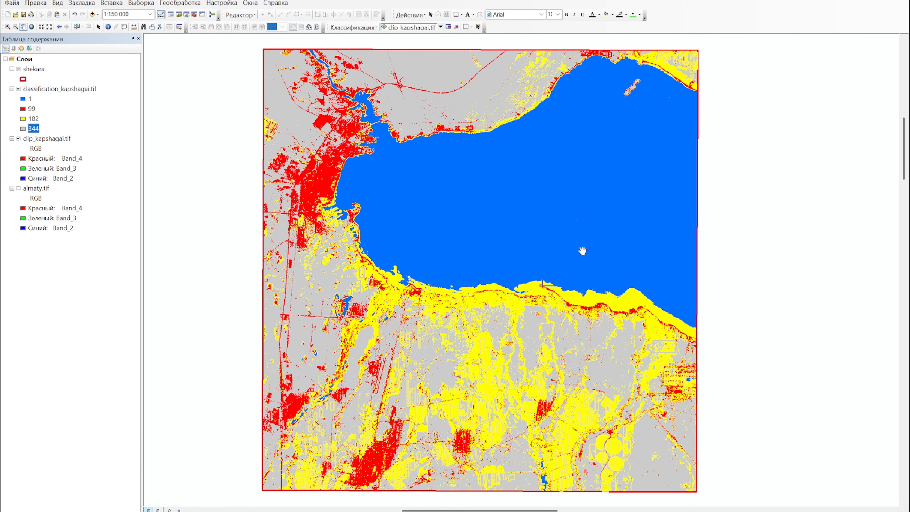
- In the unique-value symbology of classification_kapshagai.tif, label class 1 as "Су нысандары"
{"action": "left_click", "coordinate": [48, 89]}
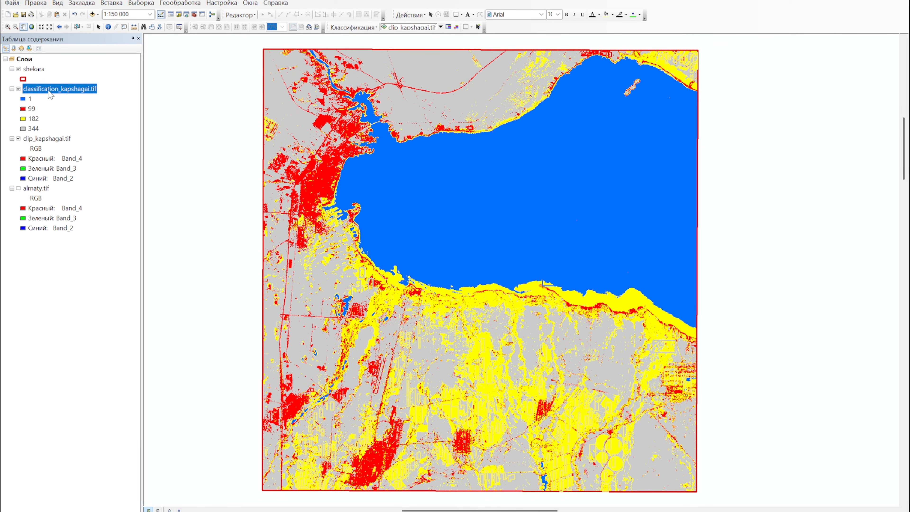
{"action": "right_click", "coordinate": [49, 89]}
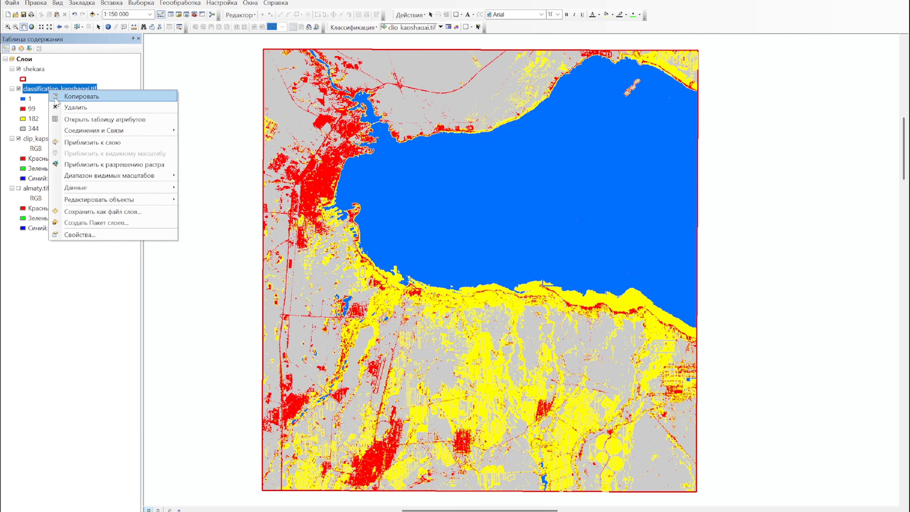
{"action": "left_click", "coordinate": [80, 235]}
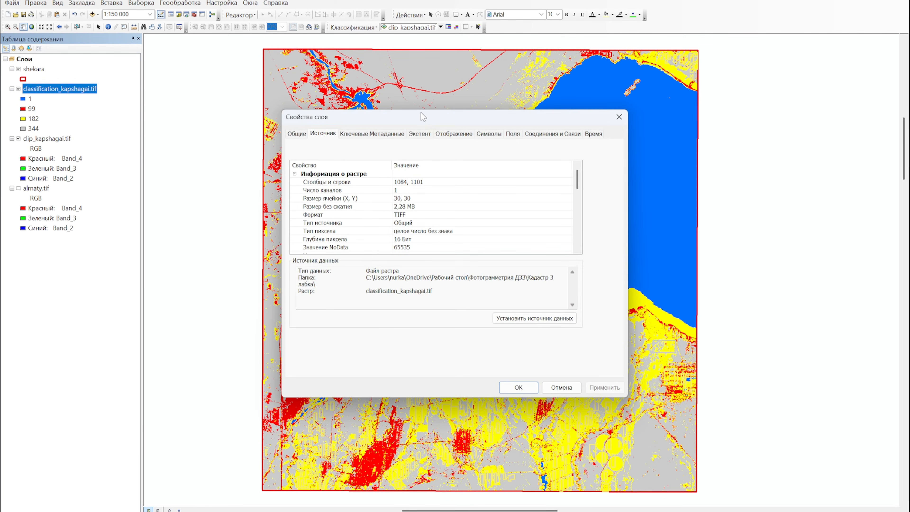
{"action": "left_click", "coordinate": [487, 136]}
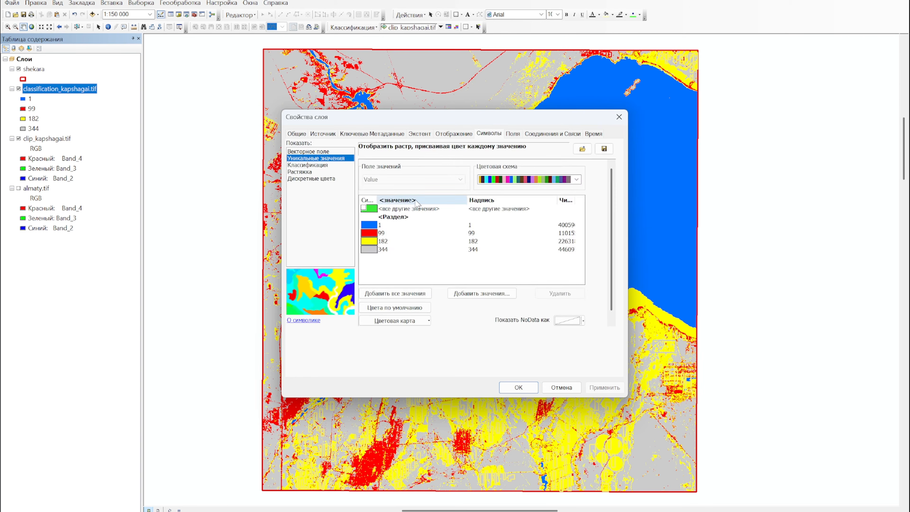
{"action": "left_click_drag", "start_coordinate": [460, 123], "coordinate": [695, 91]}
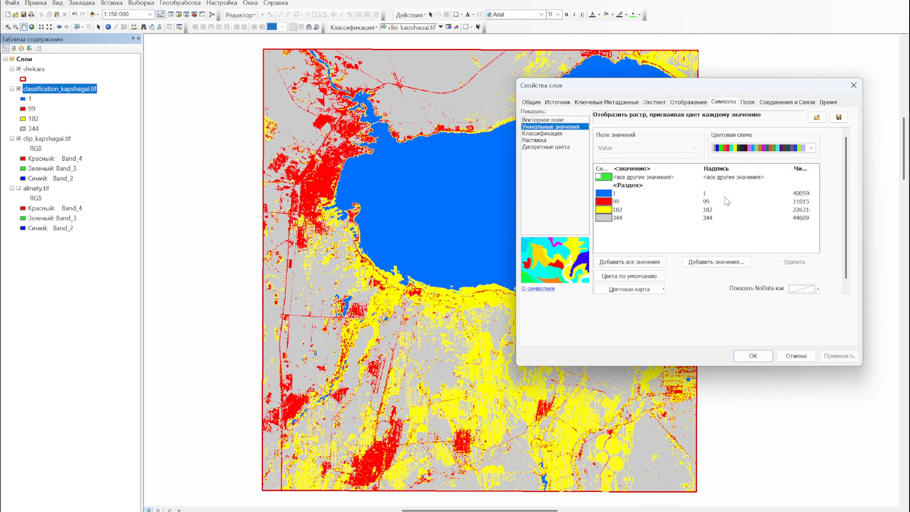
{"action": "left_click", "coordinate": [554, 103]}
{"action": "left_click", "coordinate": [535, 102]}
{"action": "left_click", "coordinate": [724, 102]}
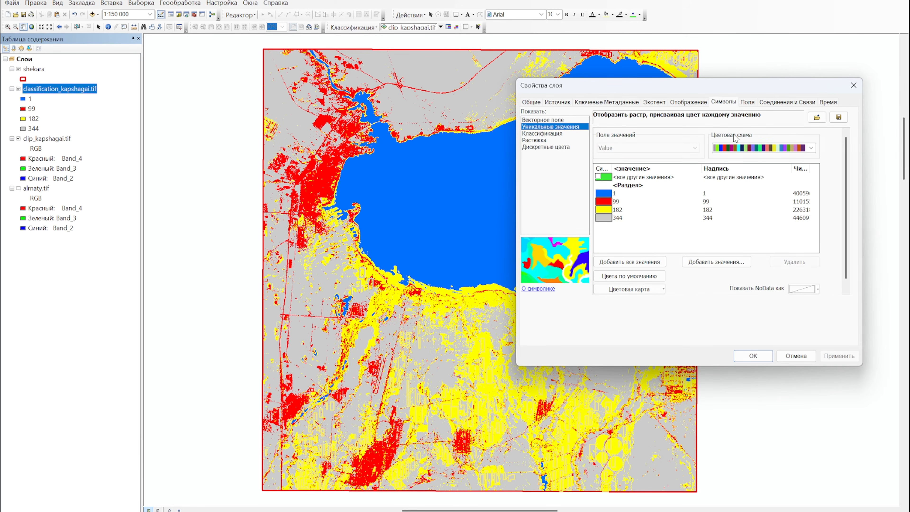
{"action": "left_click", "coordinate": [716, 200]}
{"action": "double_click", "coordinate": [716, 193]}
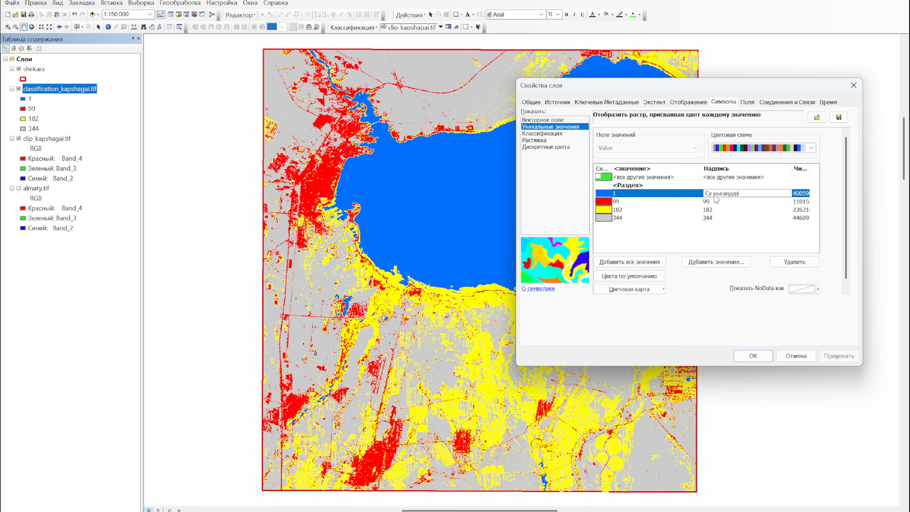
{"action": "key", "text": "Return"}
- Label class 99 as "Елді-мекендер" and class 182 as "Егіншілік алқаптары"
{"action": "left_click", "coordinate": [719, 203]}
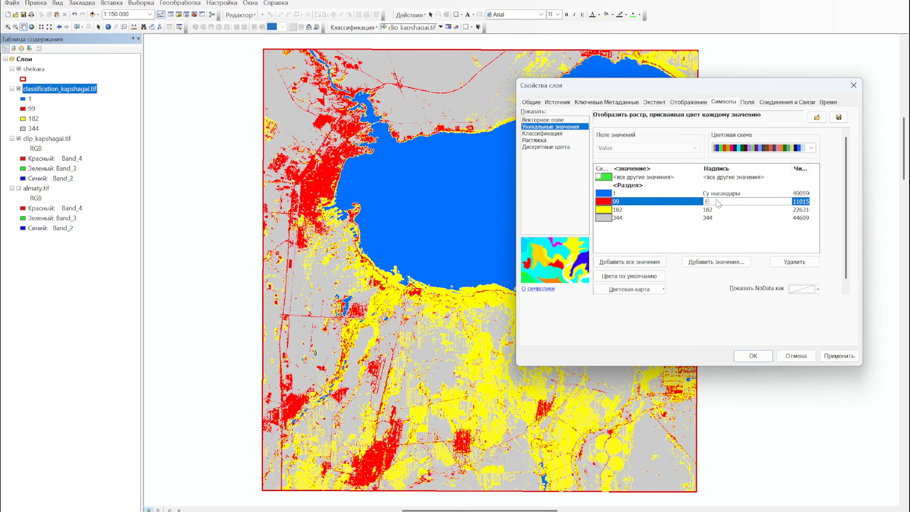
{"action": "type", "text": "Елд3-"}
{"action": "key", "text": "Return"}
{"action": "left_click", "coordinate": [717, 210]}
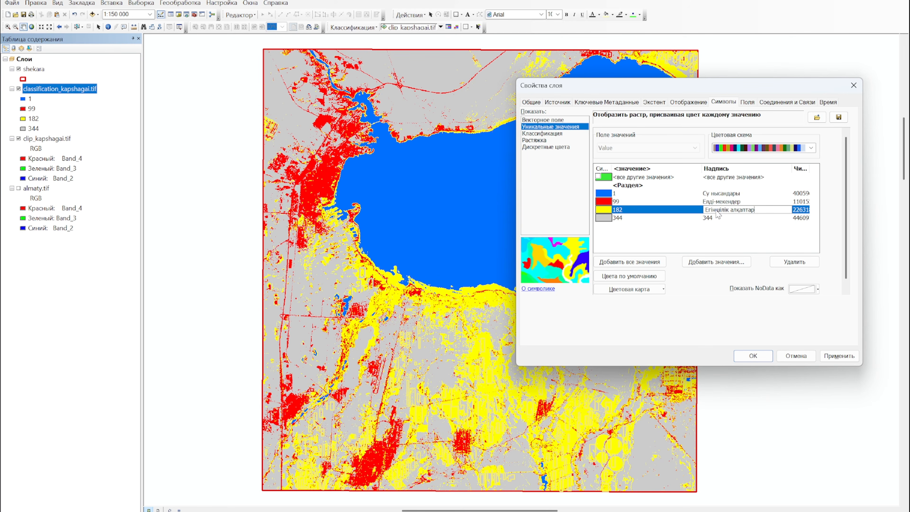
{"action": "type", "text": "ы"}
- Label class 344 as "Бос жатқан жерлер" and apply the symbology of classification_kapshagai.tif, closing the layer properties
{"action": "left_click", "coordinate": [715, 219]}
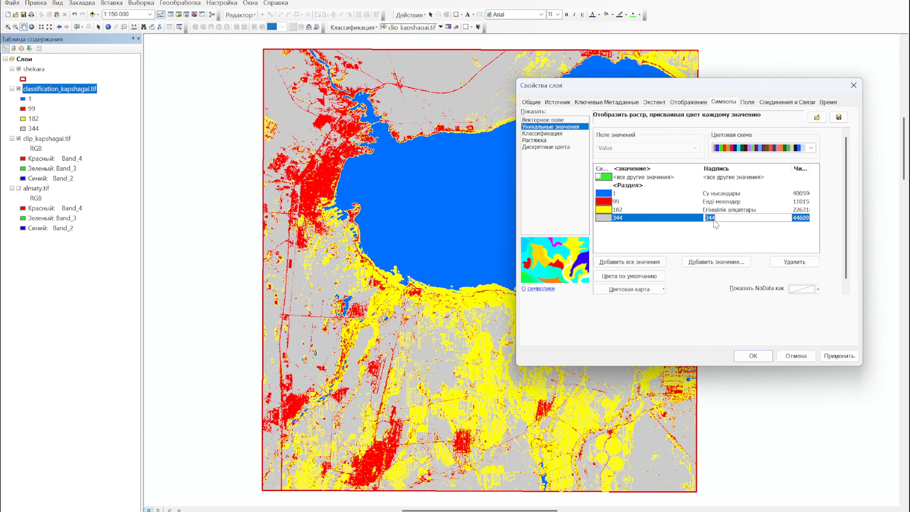
{"action": "key", "text": "BackSpace"}
{"action": "key", "text": "Return"}
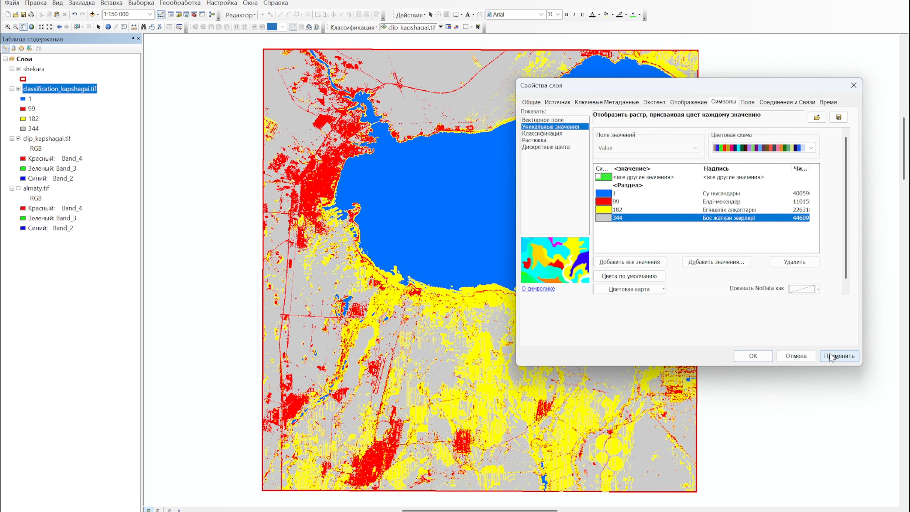
{"action": "left_click", "coordinate": [763, 219]}
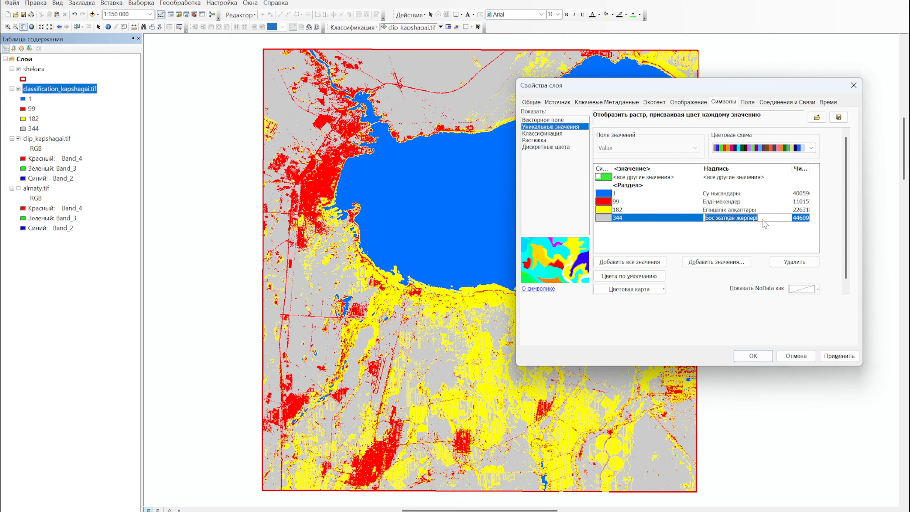
{"action": "left_click", "coordinate": [838, 355]}
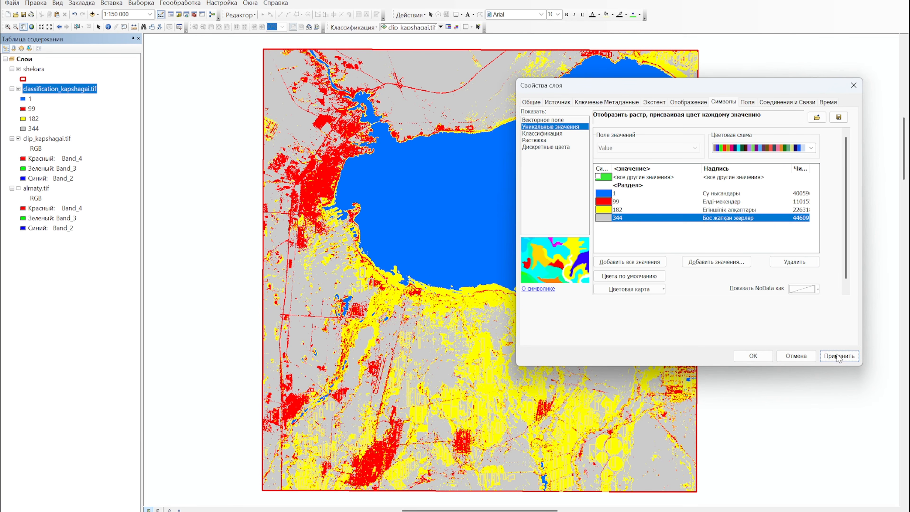
{"action": "left_click", "coordinate": [753, 356]}
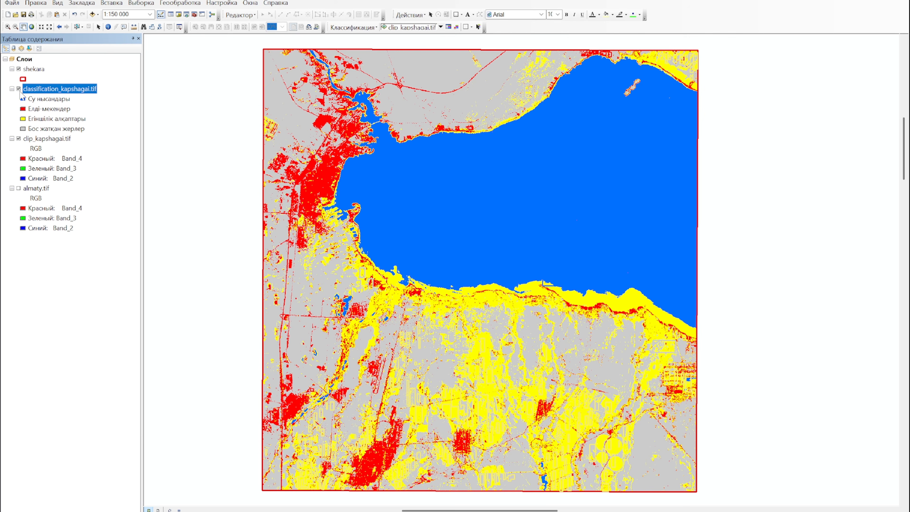
- Save the map document as "14.10.2025" in the "Кадастр 3 лабка" folder
{"action": "left_click", "coordinate": [12, 3]}
{"action": "left_click", "coordinate": [59, 51]}
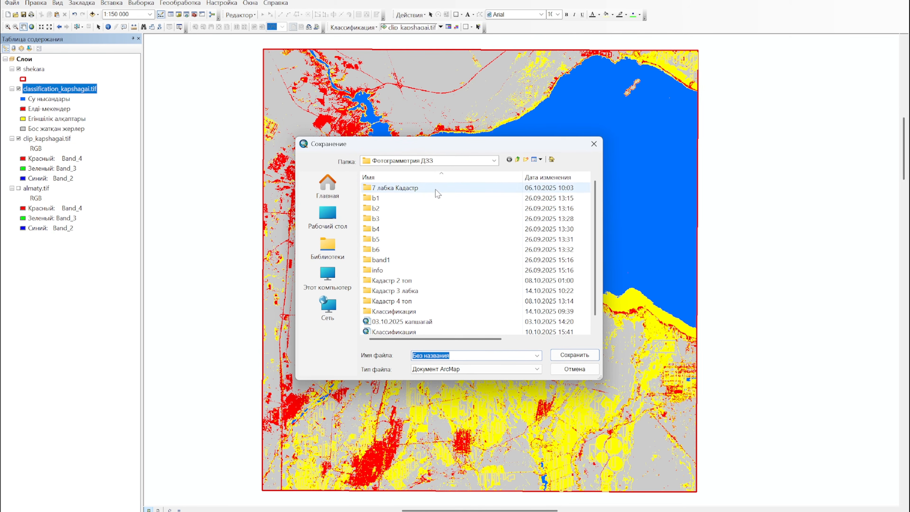
{"action": "double_click", "coordinate": [434, 292]}
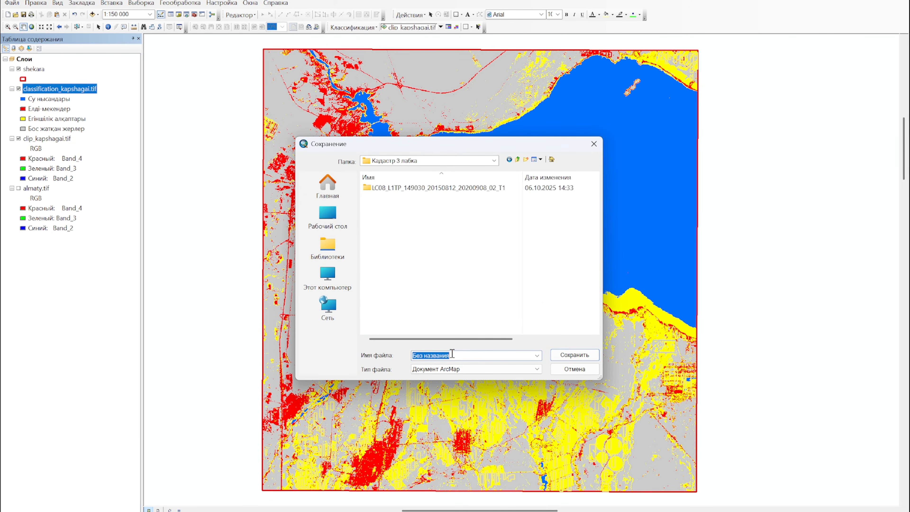
{"action": "key", "text": "BackSpace"}
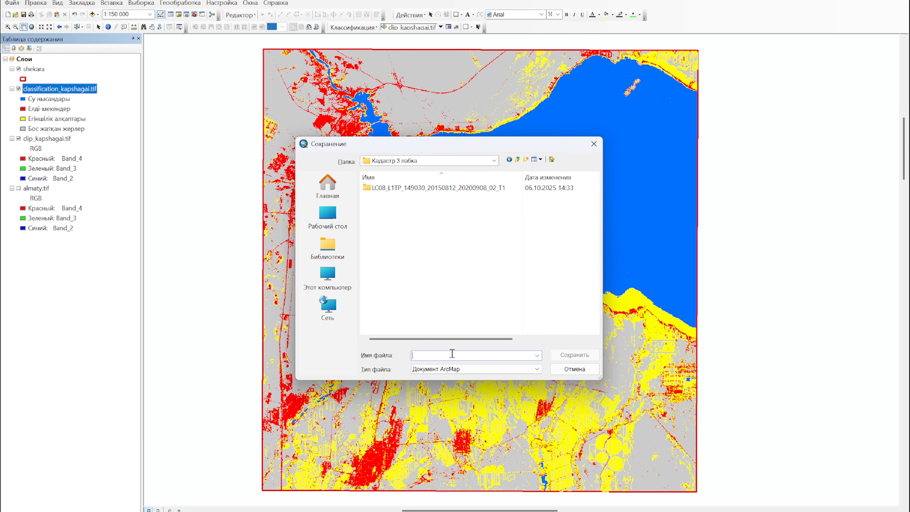
{"action": "type", "text": "14.10.2025"}
{"action": "left_click", "coordinate": [575, 355]}
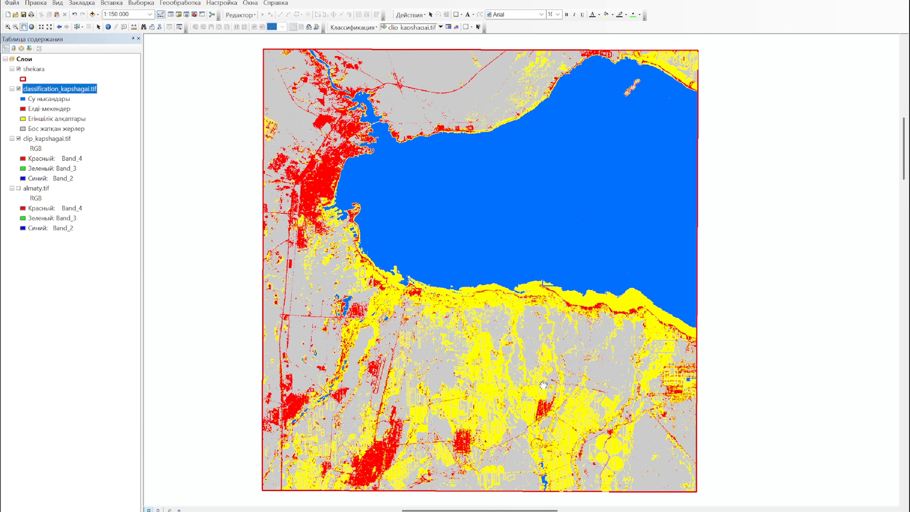